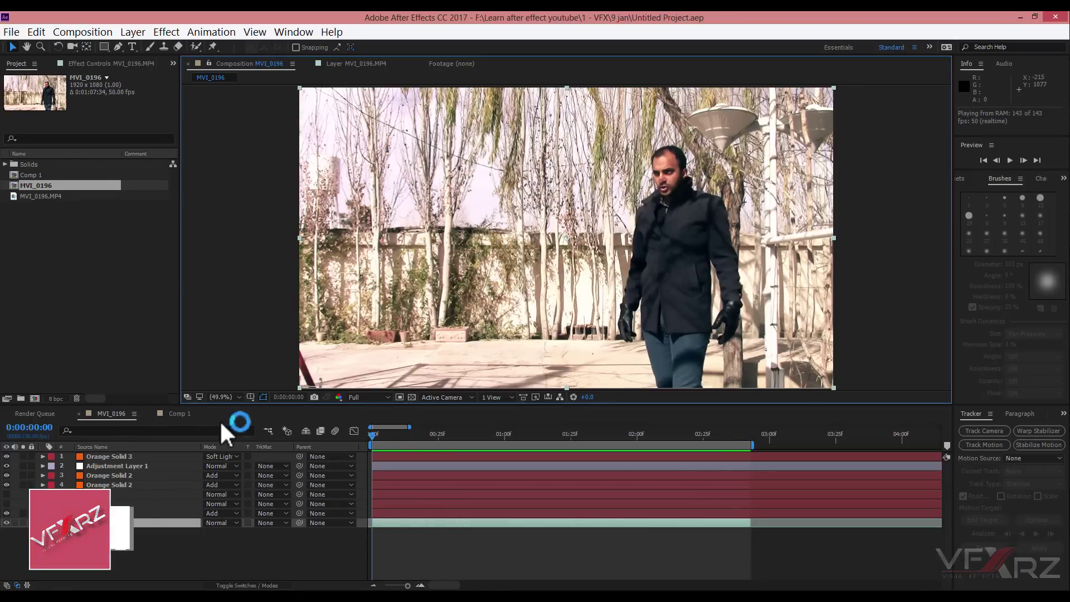
# Step: Switch to Comp 1 and start a motion track on the MVI_0196.MP4 layer
pyautogui.click(180, 413)
pyautogui.click(564, 456)
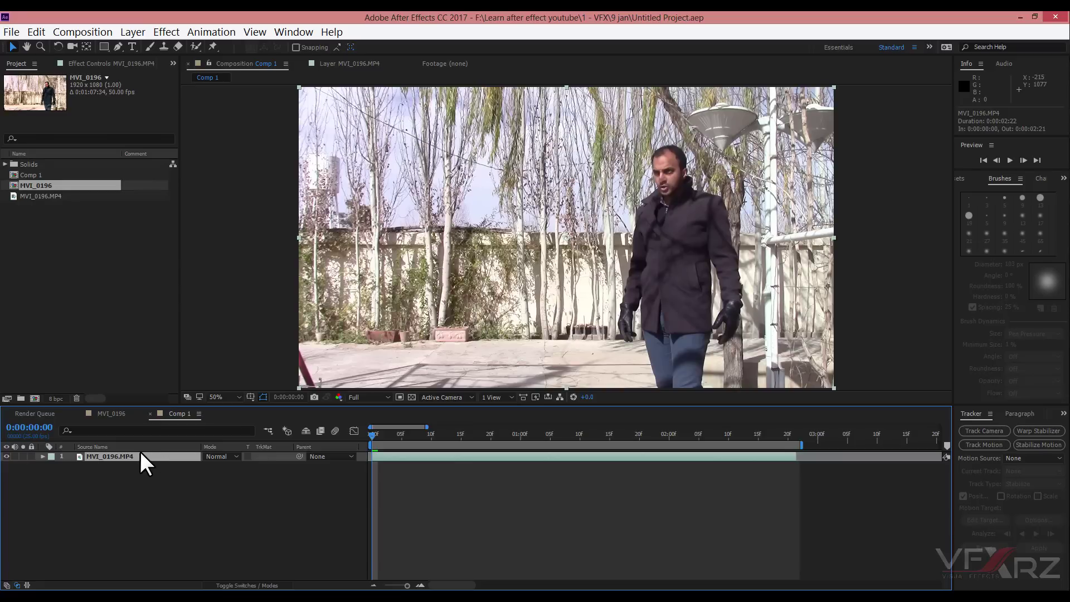
pyautogui.click(278, 32)
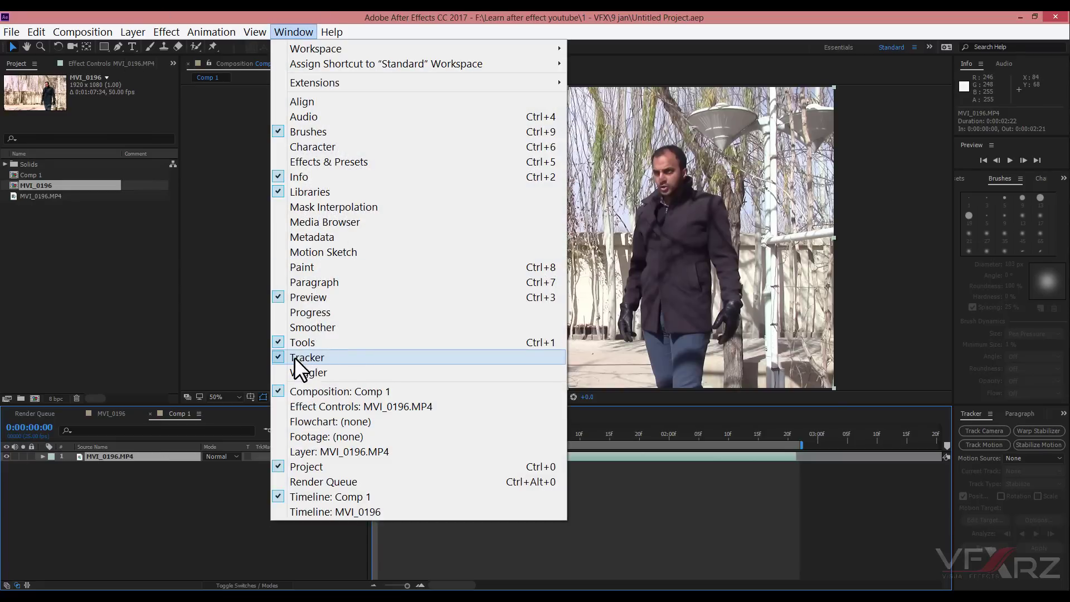
pyautogui.click(490, 437)
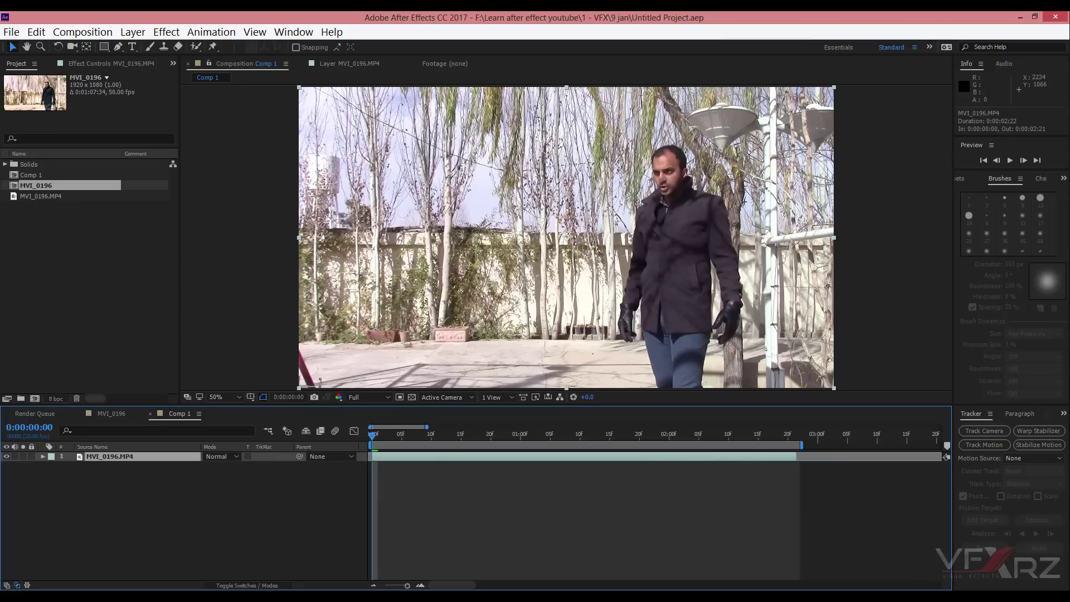
pyautogui.click(973, 416)
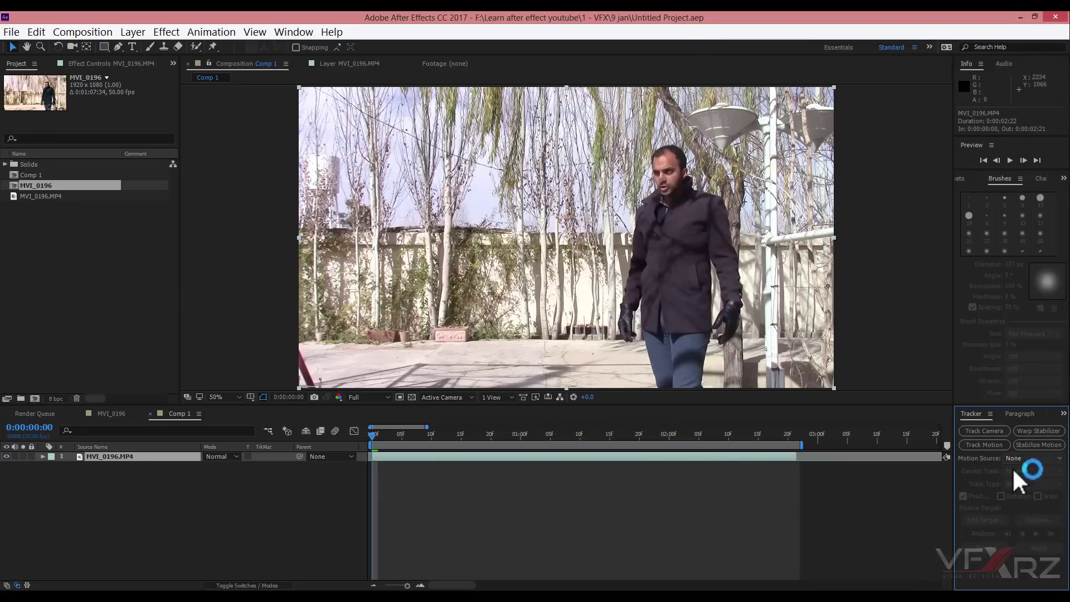
pyautogui.click(984, 445)
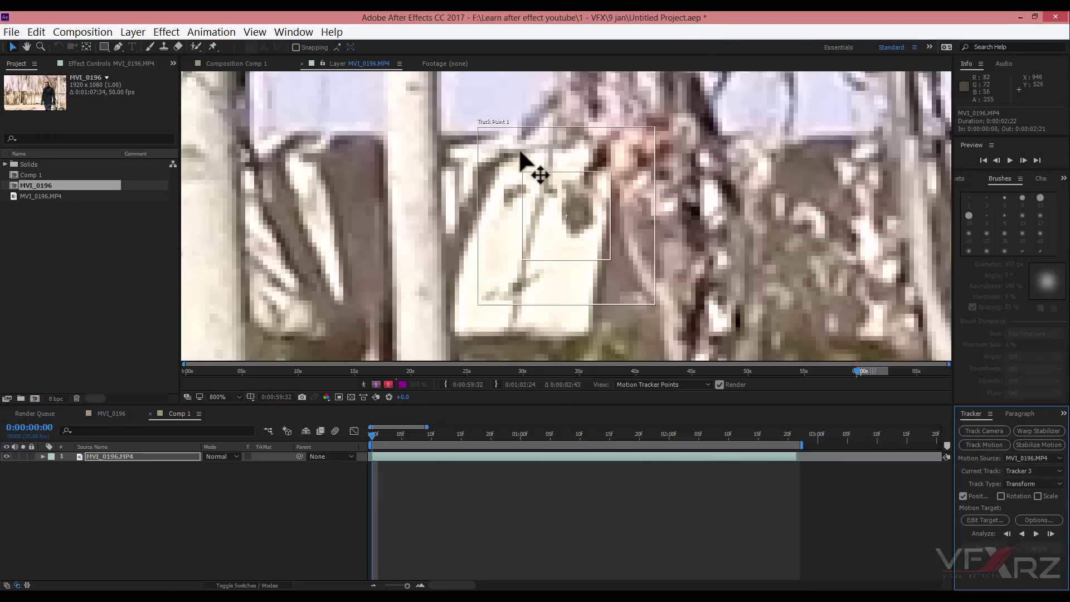
# Step: Place the track point over the man's eye nearer his visible ear, tighten its search region and analyze the motion forward
pyautogui.scroll(-3, 521, 152)
pyautogui.moveTo(680, 167); pyautogui.dragTo(727, 100)
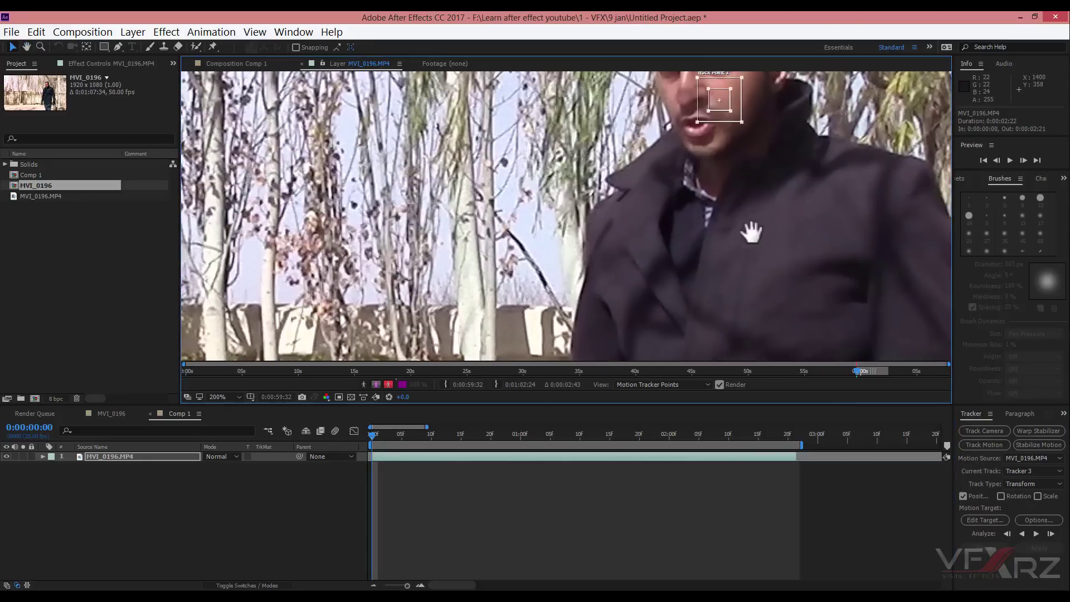
pyautogui.scroll(3, 752, 231)
pyautogui.moveTo(595, 251); pyautogui.dragTo(586, 169)
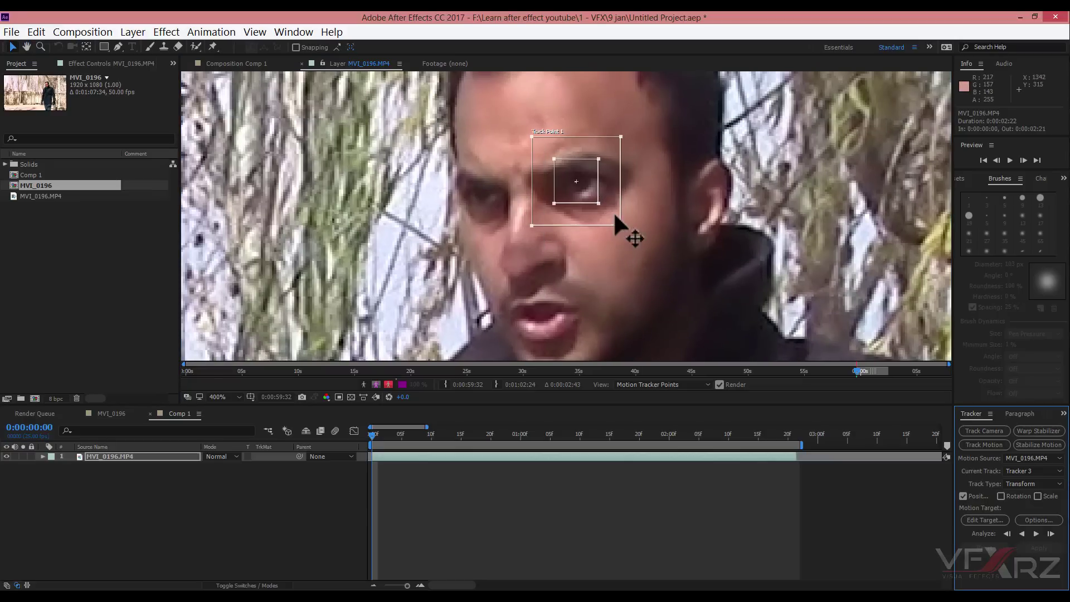
pyautogui.moveTo(620, 223); pyautogui.dragTo(614, 215)
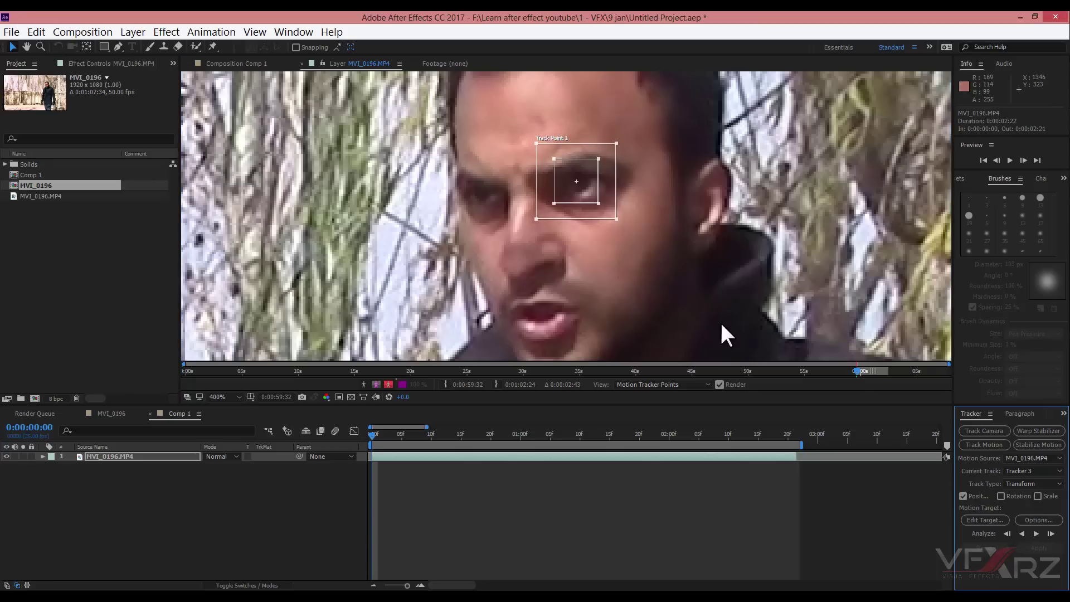
pyautogui.click(1038, 533)
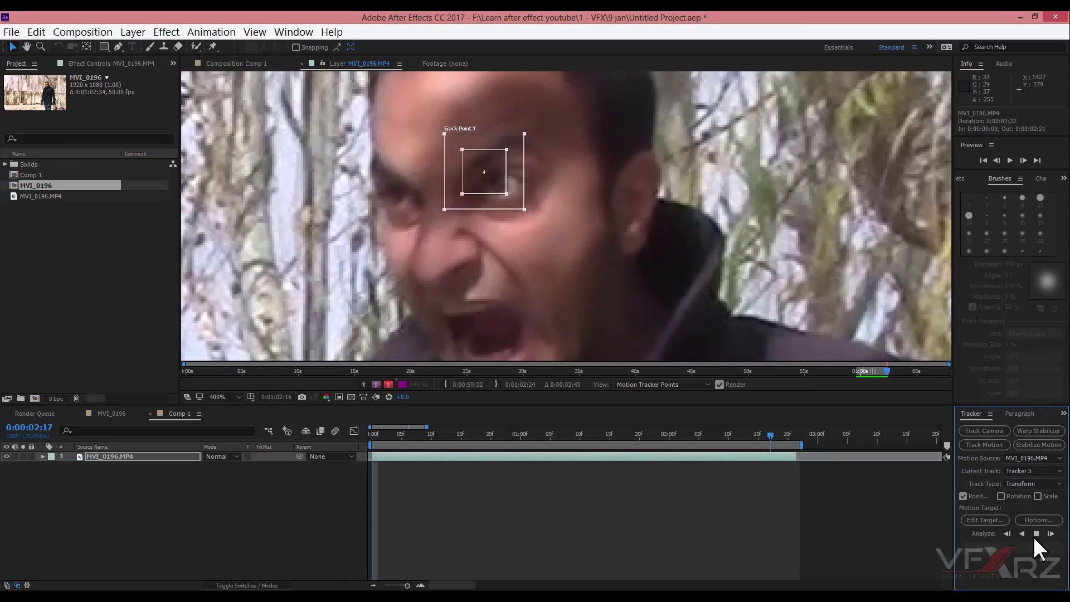
pyautogui.moveTo(697, 434); pyautogui.dragTo(391, 434)
# Step: Add a null object to Comp 1
pyautogui.rightClick(267, 492)
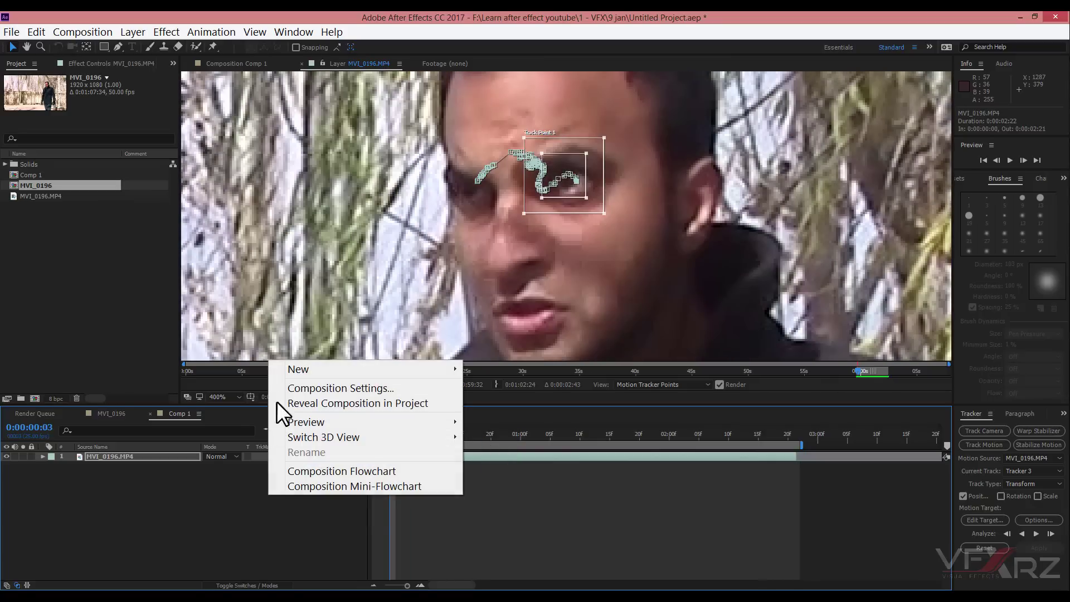
pyautogui.moveTo(296, 371)
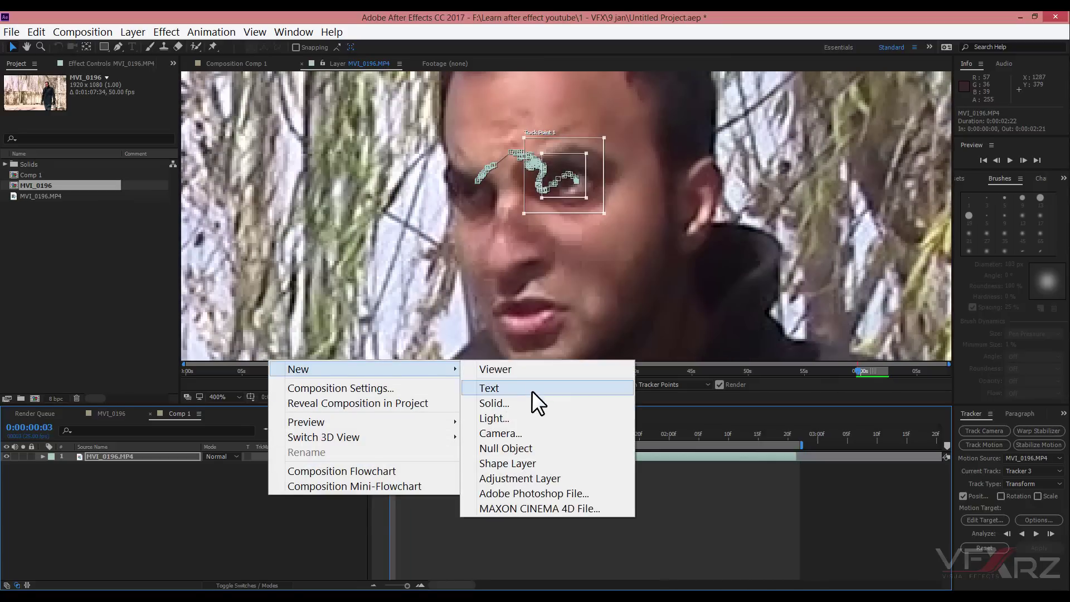
pyautogui.click(520, 447)
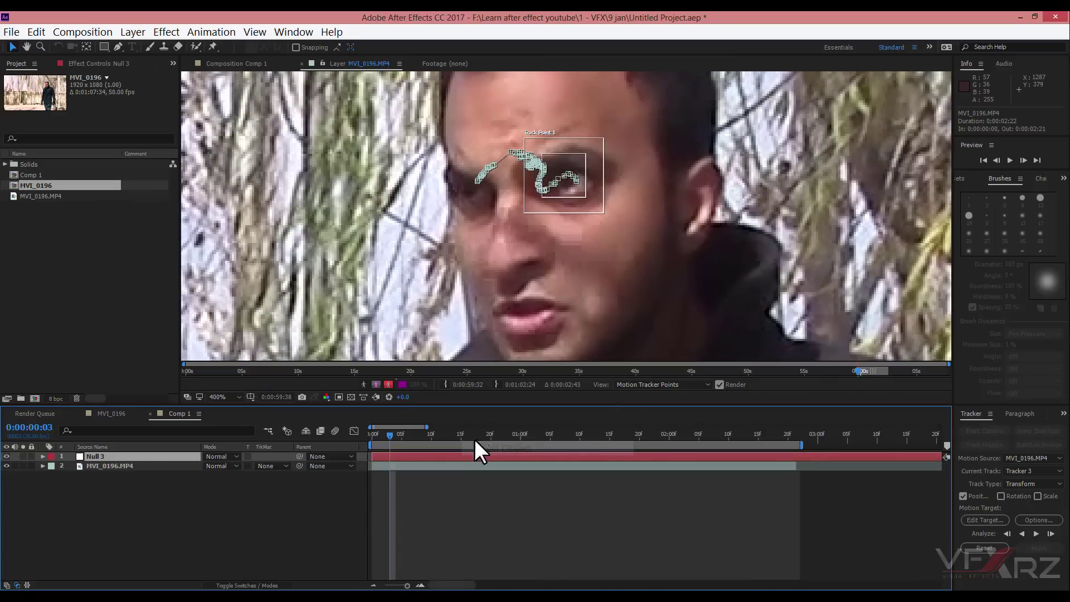
# Step: Set the new null as the motion target and apply the first eye's tracking data in X and Y
pyautogui.click(144, 466)
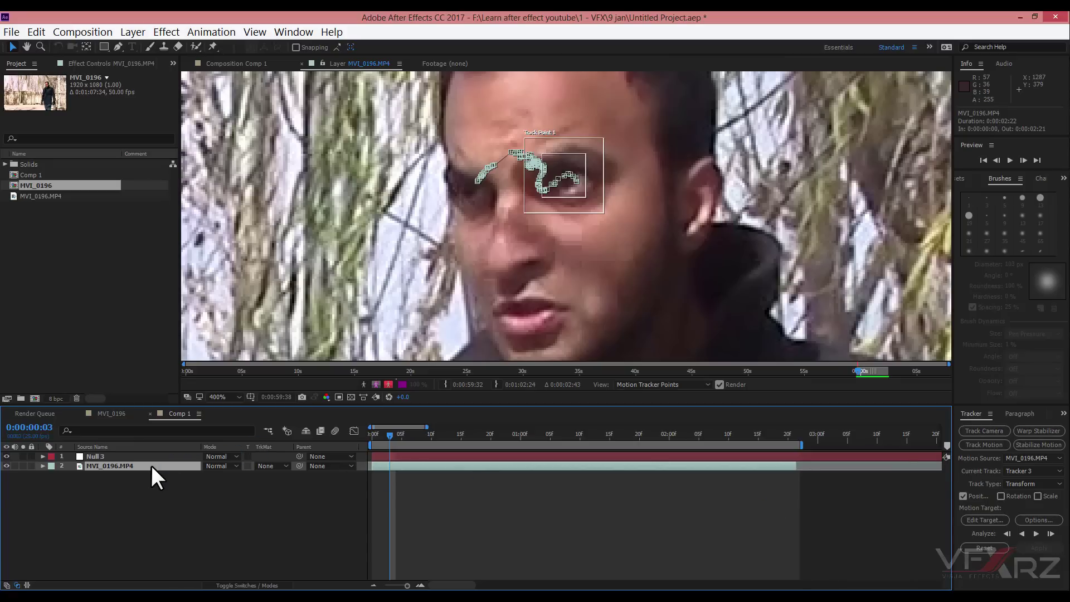
pyautogui.click(993, 521)
pyautogui.click(134, 56)
pyautogui.click(136, 72)
pyautogui.click(144, 105)
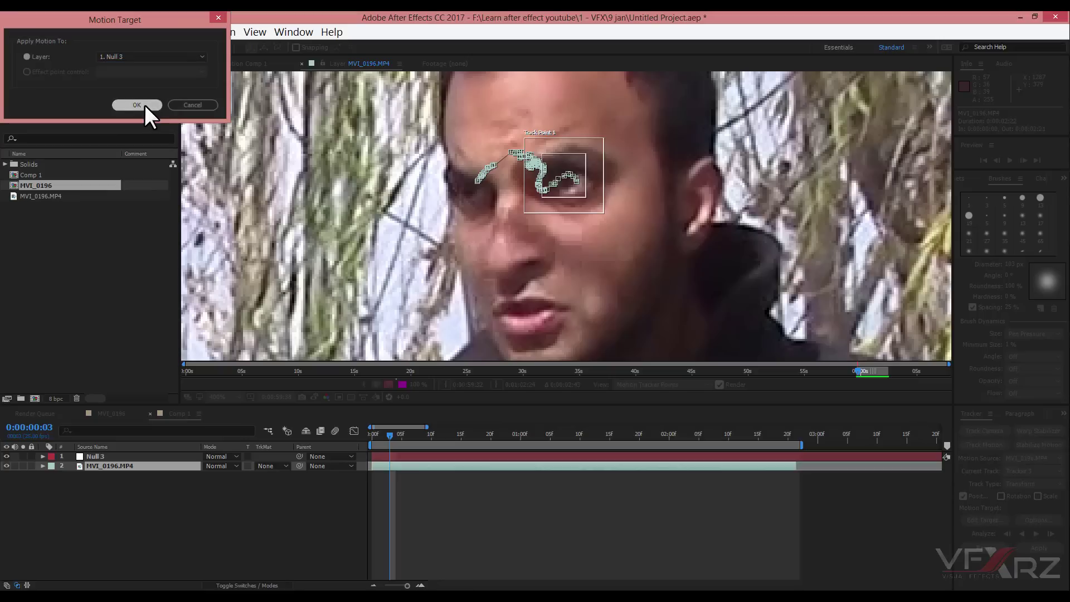
pyautogui.click(1037, 548)
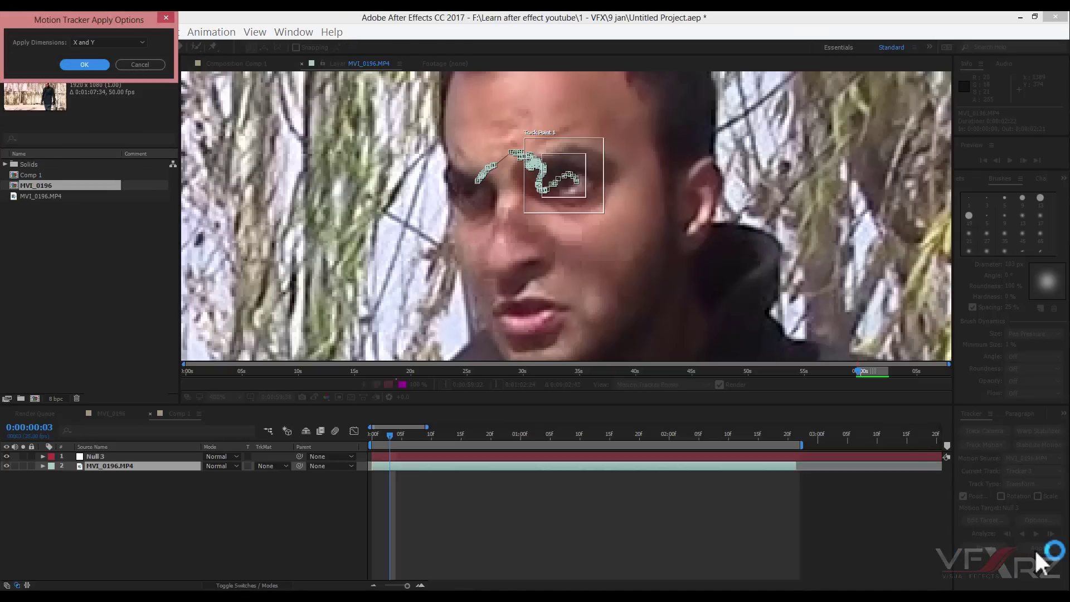
pyautogui.click(84, 64)
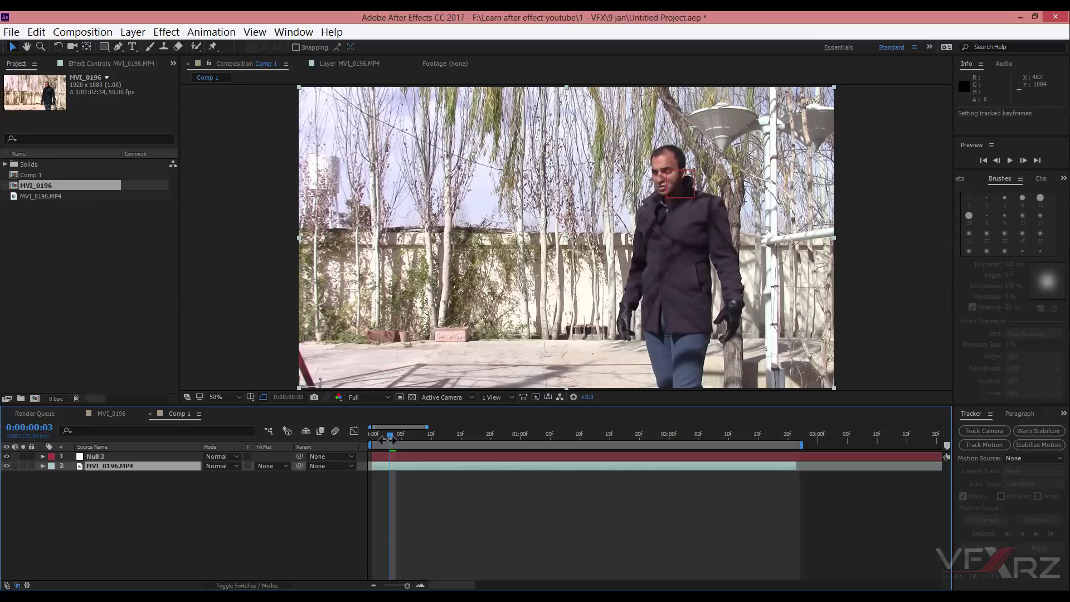
# Step: Check the tracked null over the opening frames and start a second motion track on the MVI_0196.MP4 layer
pyautogui.moveTo(389, 440); pyautogui.dragTo(461, 441)
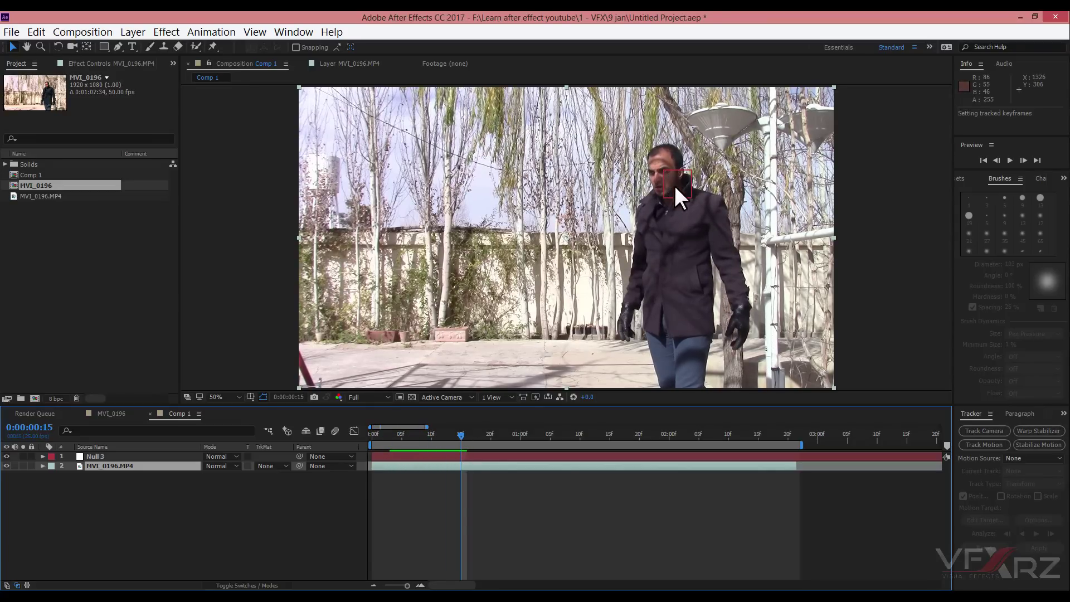
pyautogui.click(426, 440)
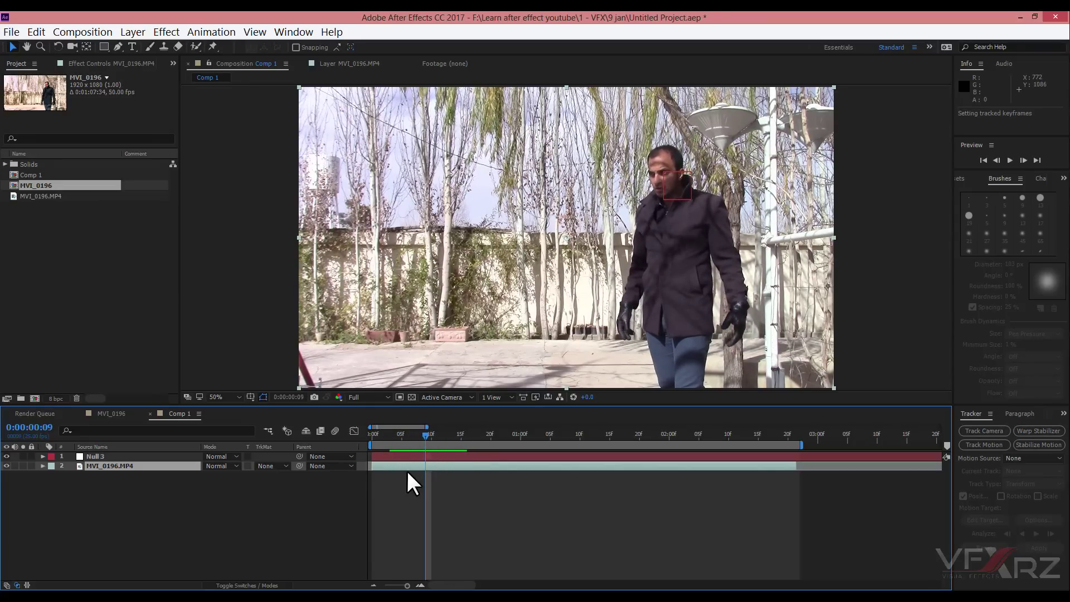
pyautogui.click(196, 512)
pyautogui.click(100, 466)
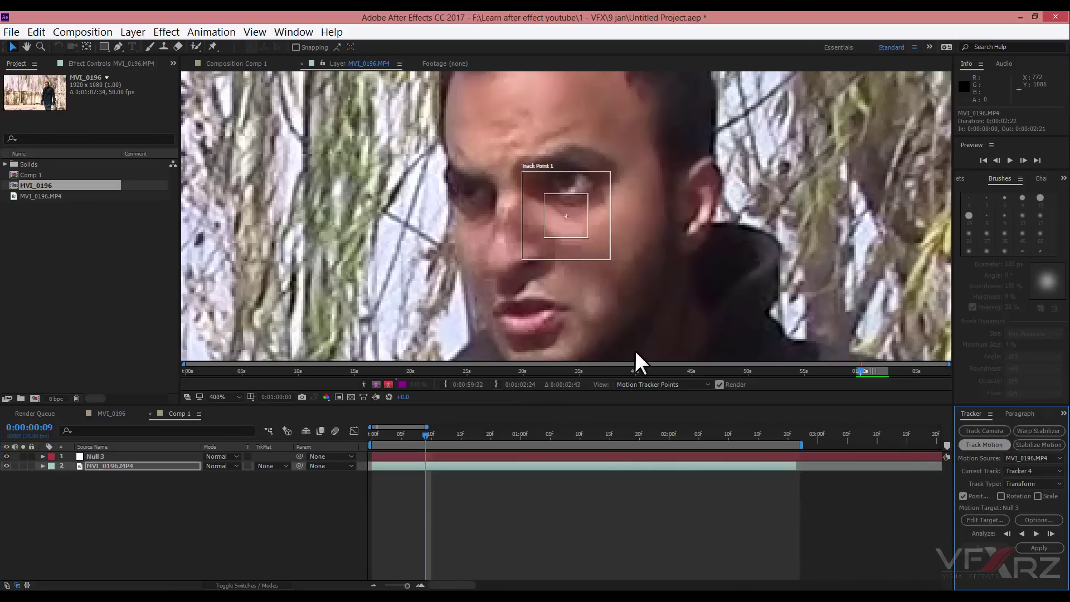
# Step: Move the new track point over the man's other eye and shrink its feature and search regions tightly around it
pyautogui.moveTo(517, 207); pyautogui.dragTo(444, 212)
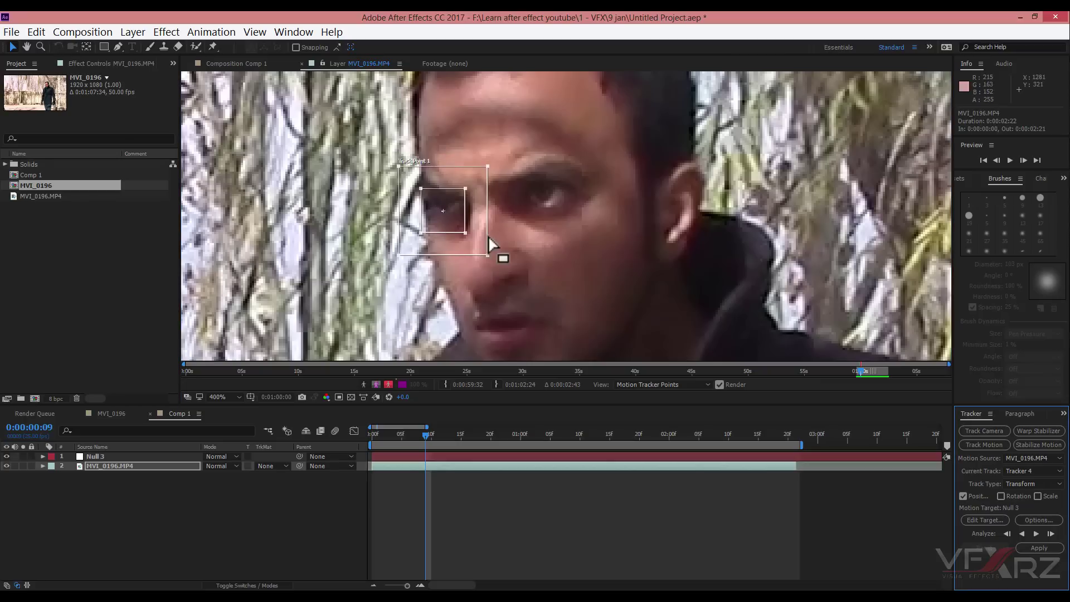
pyautogui.moveTo(486, 255); pyautogui.dragTo(459, 228)
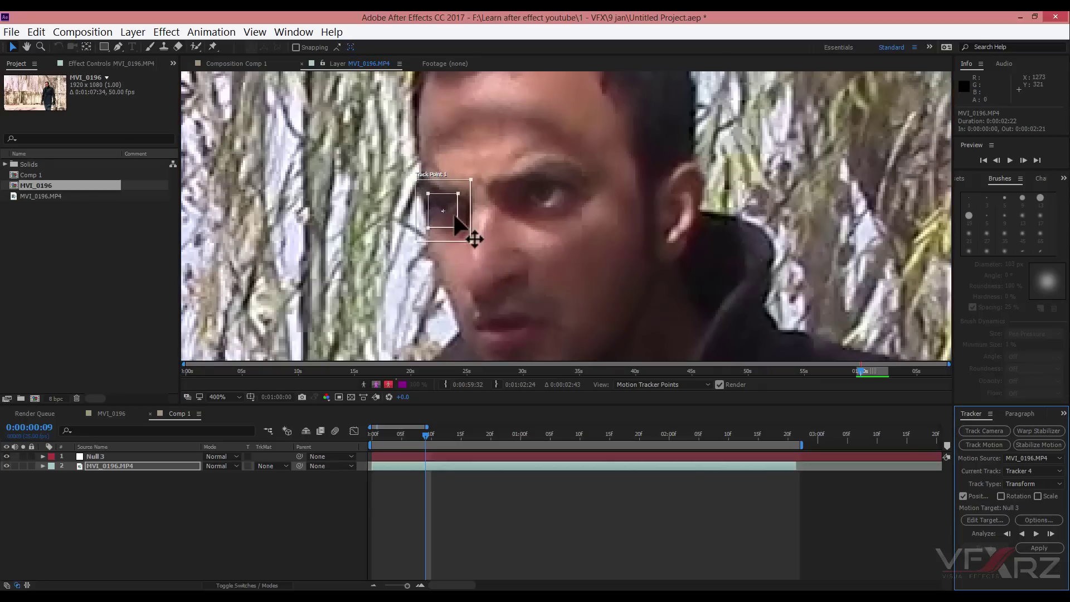
pyautogui.moveTo(469, 180); pyautogui.dragTo(468, 186)
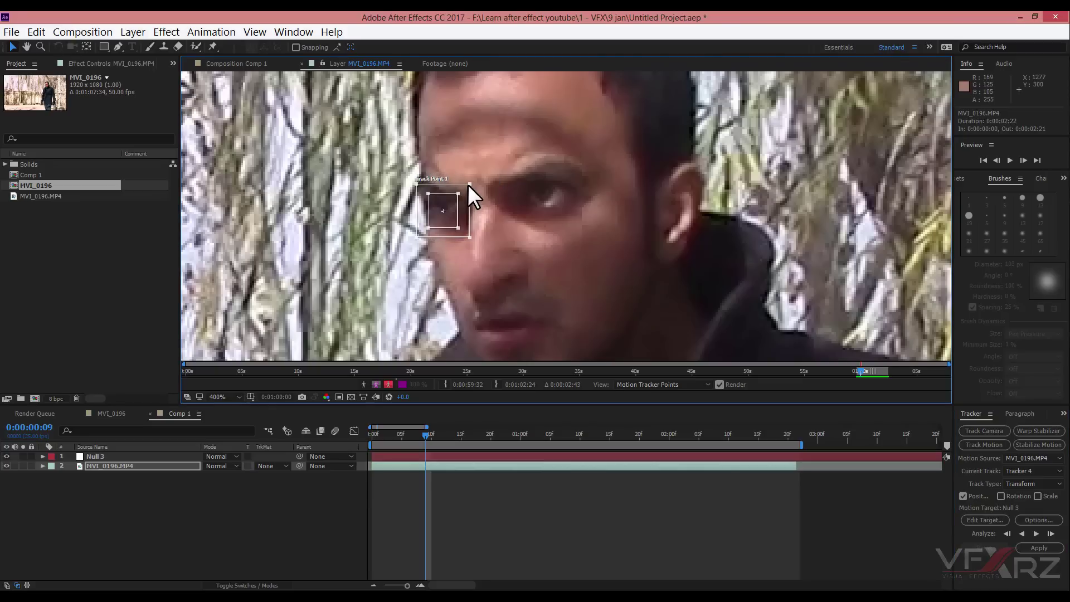
pyautogui.click(419, 240)
pyautogui.moveTo(420, 239); pyautogui.dragTo(456, 233)
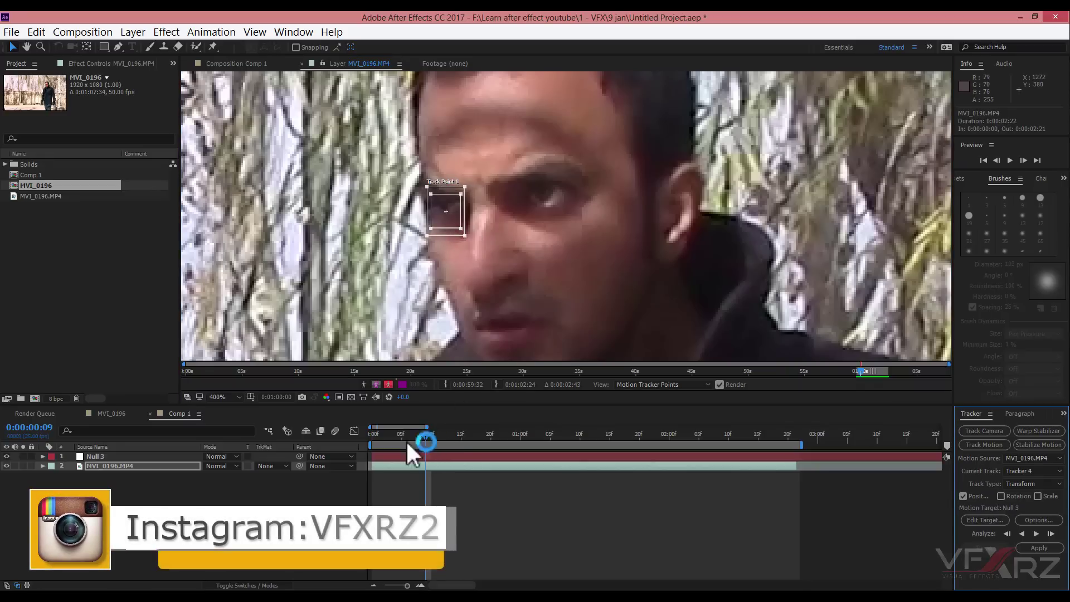
# Step: Realign the track point with the other eye at the first frame and analyze the motion forward
pyautogui.press('Home')
pyautogui.moveTo(454, 198); pyautogui.dragTo(490, 185)
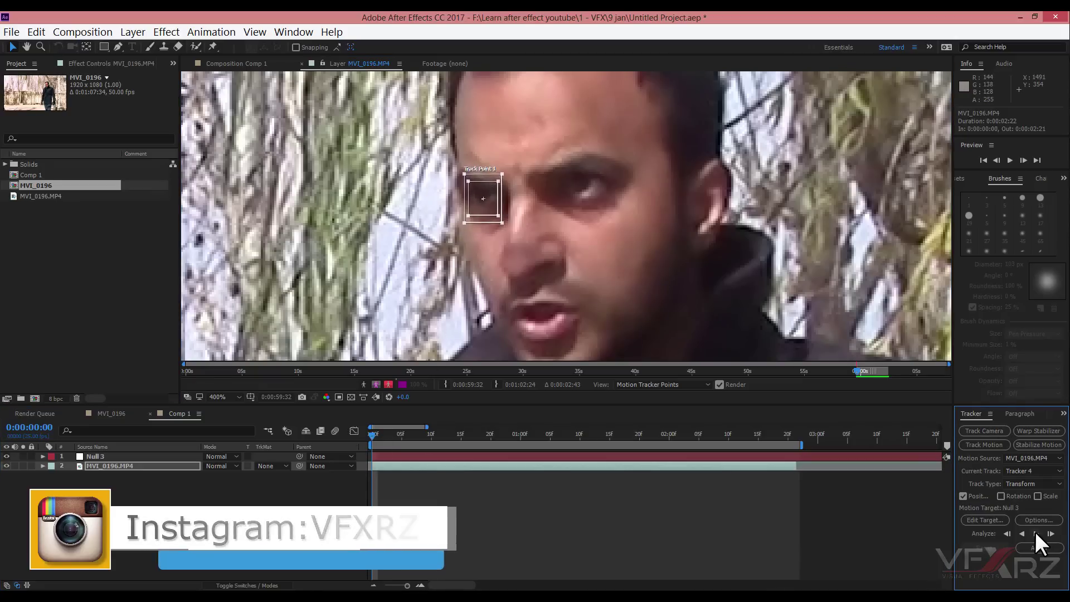
pyautogui.click(1035, 532)
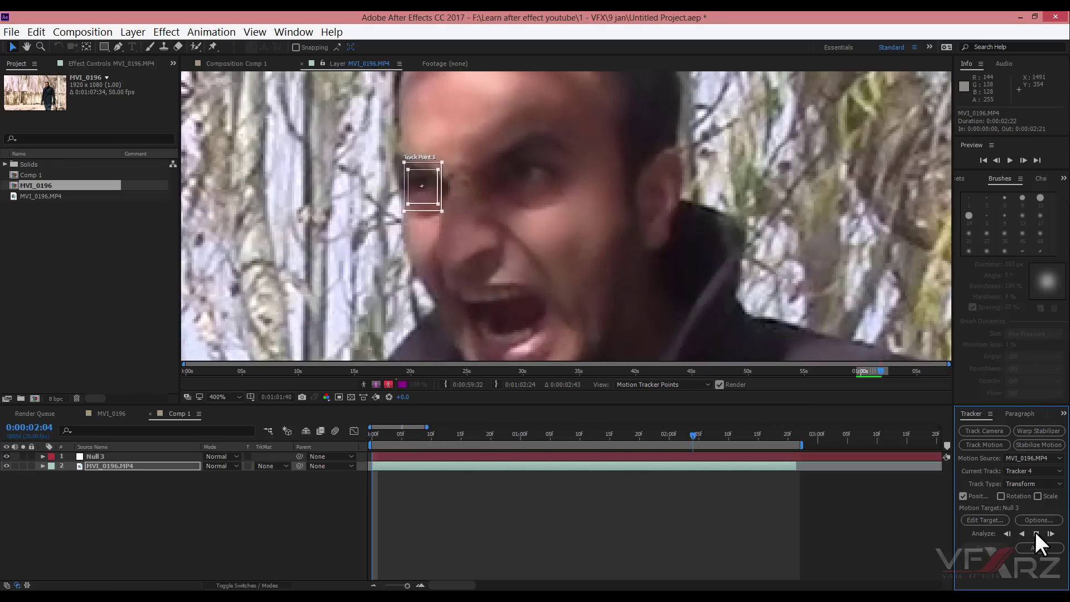
pyautogui.moveTo(627, 433); pyautogui.dragTo(369, 430)
# Step: Add a second null object to Comp 1 for the other eye's motion
pyautogui.rightClick(287, 523)
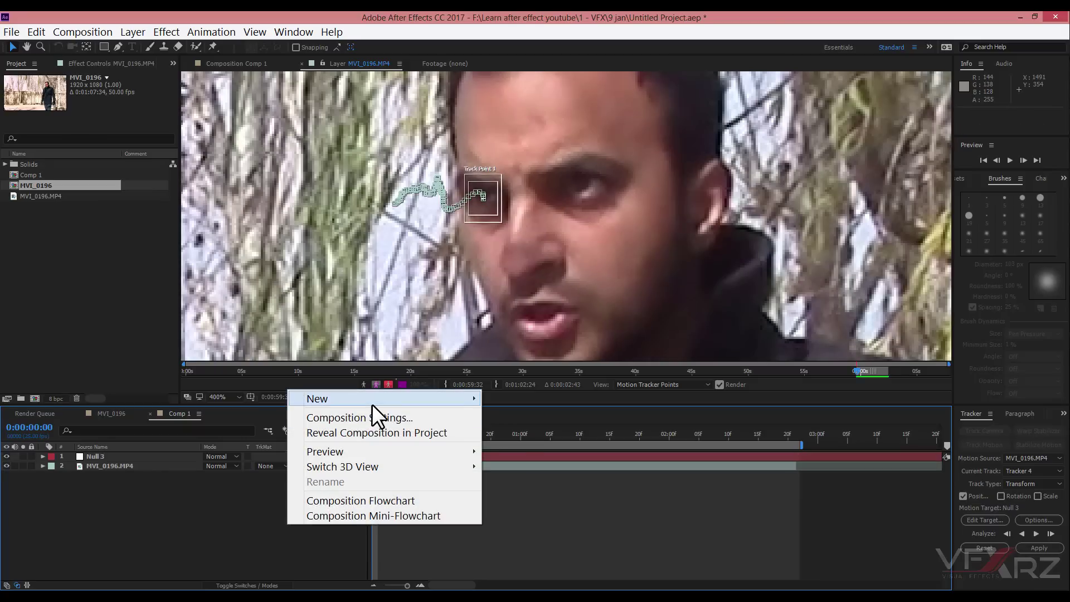
pyautogui.moveTo(372, 399)
pyautogui.click(531, 475)
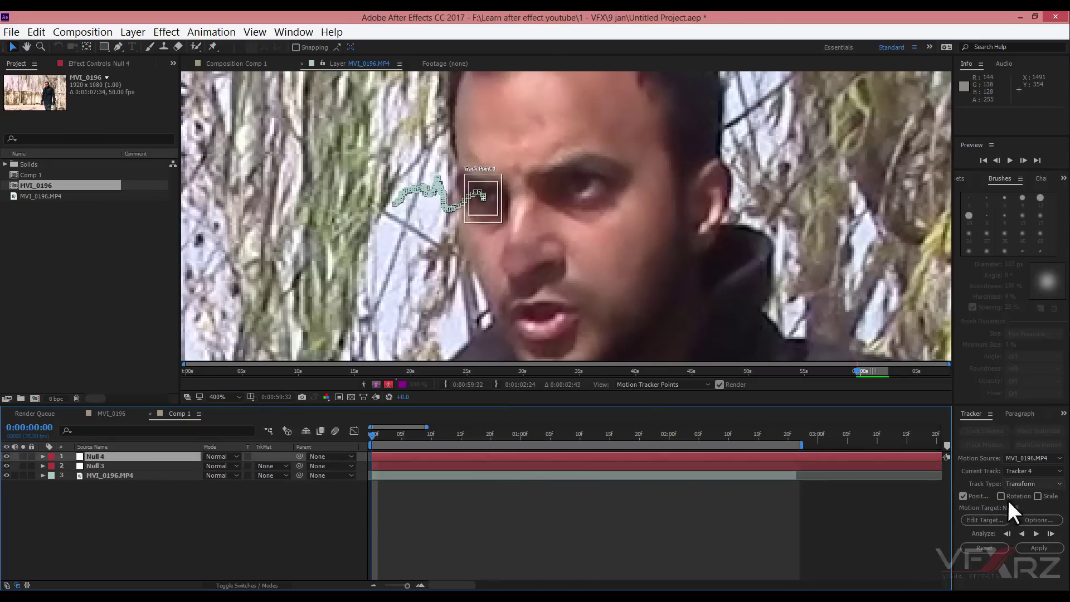
# Step: Change the motion target to Null 4 and apply the second eye's tracking data to it
pyautogui.click(986, 520)
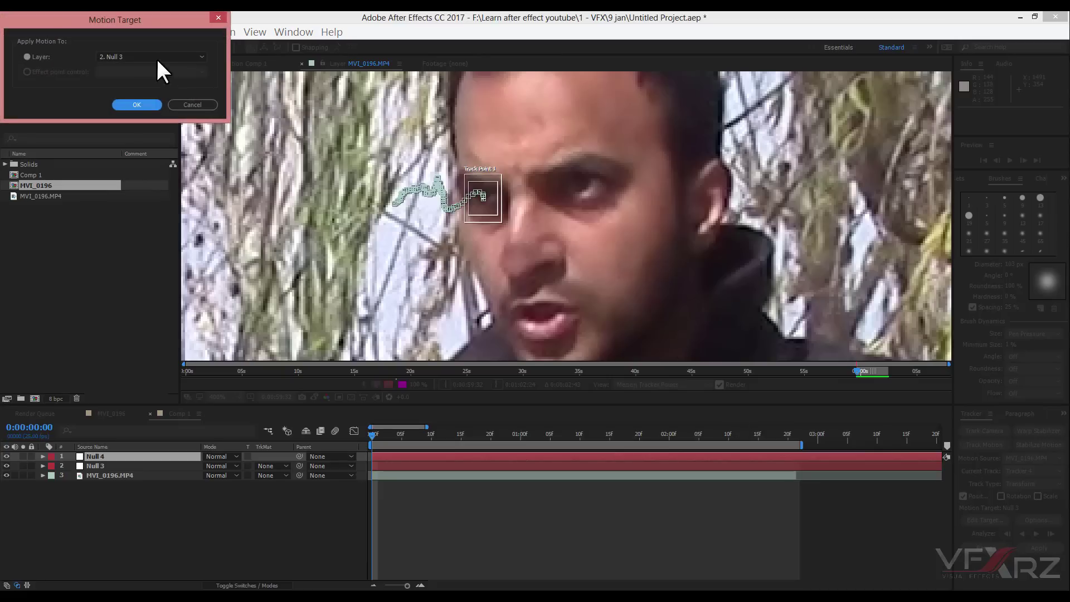
pyautogui.click(156, 58)
pyautogui.click(138, 69)
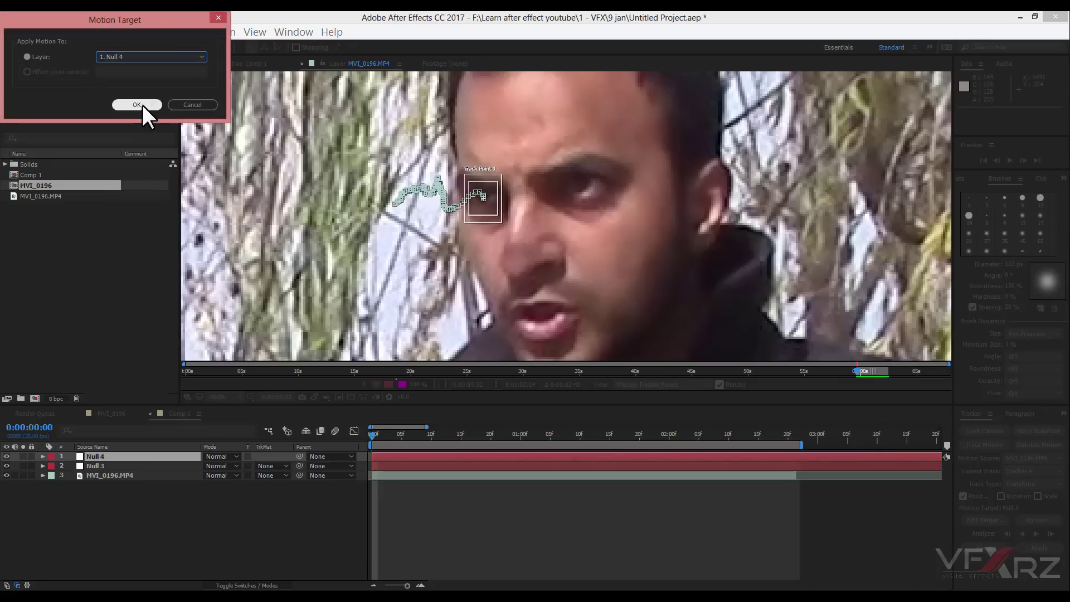
pyautogui.click(137, 105)
pyautogui.click(1039, 549)
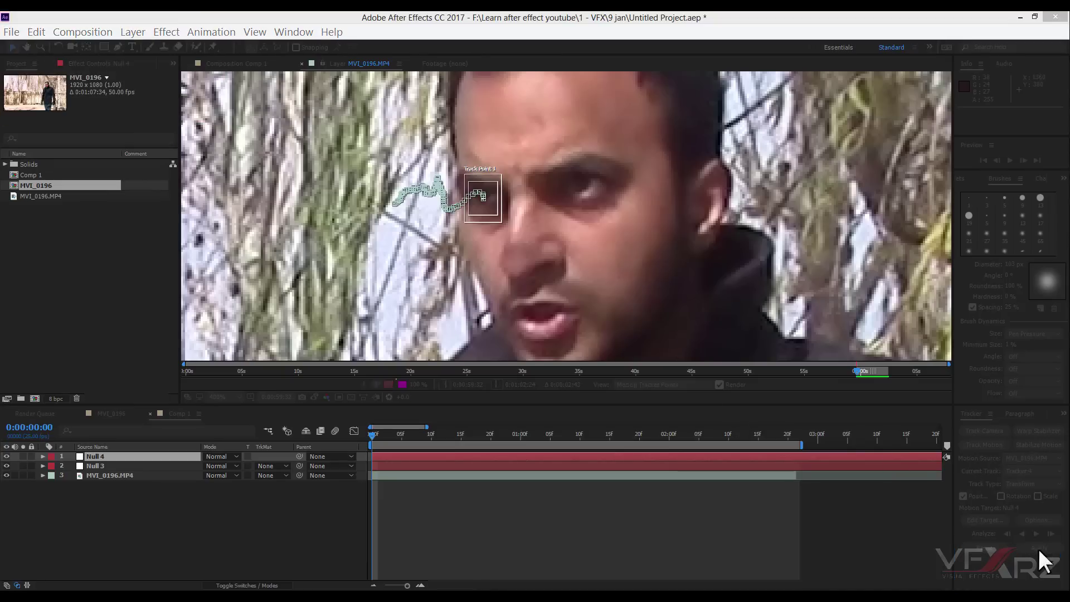
pyautogui.click(63, 63)
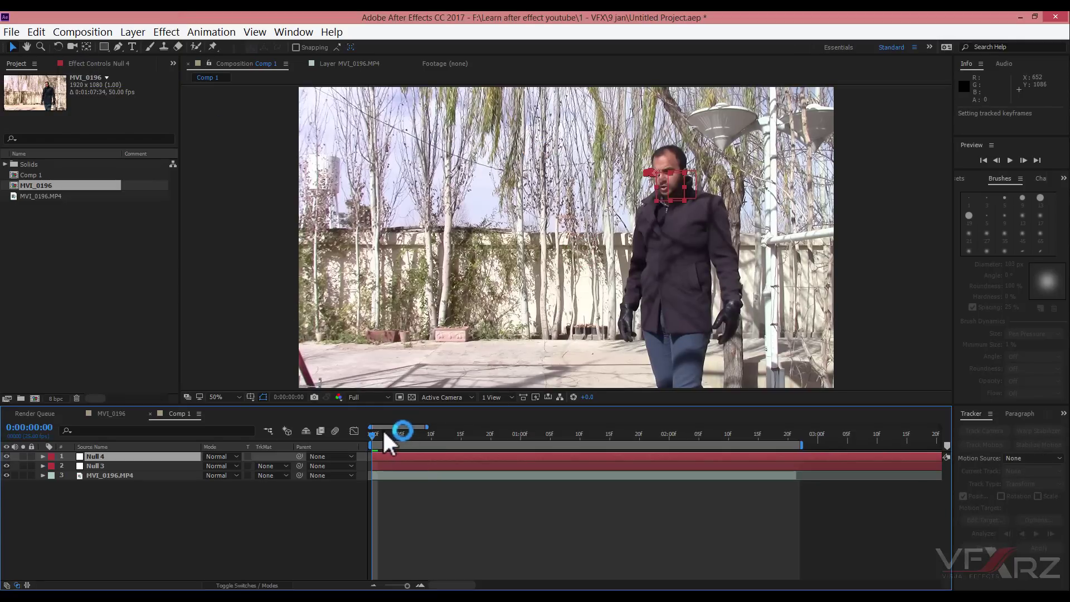
# Step: Check both tracked nulls along the clip, return to the first frame and hide the two null layers
pyautogui.moveTo(371, 436); pyautogui.dragTo(490, 462)
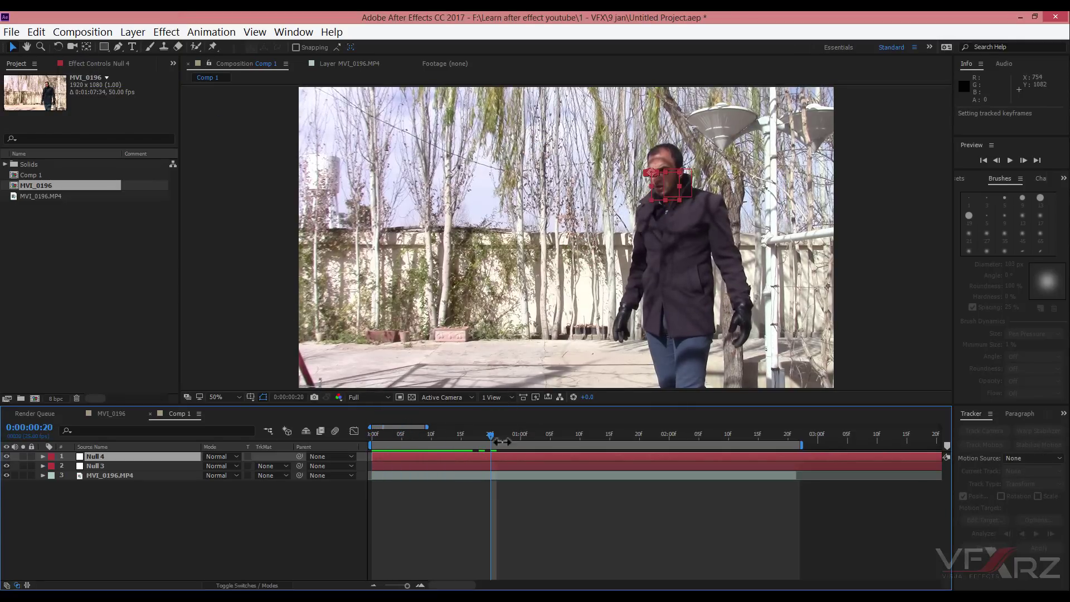
pyautogui.moveTo(522, 433); pyautogui.dragTo(339, 500)
pyautogui.click(339, 501)
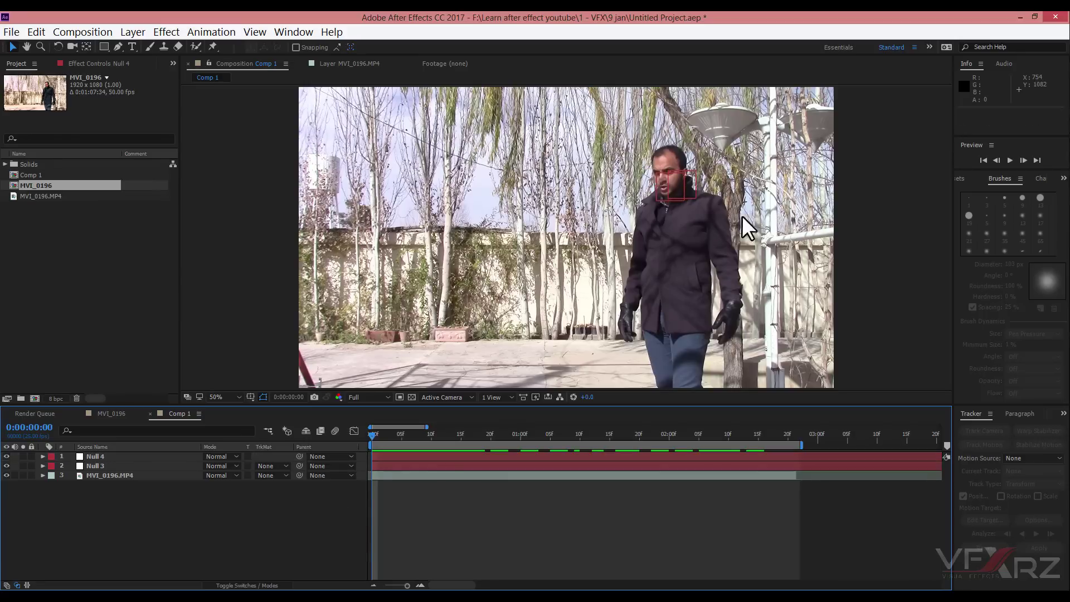
pyautogui.moveTo(12, 463); pyautogui.dragTo(4, 470)
# Step: Create an orange 1920 x 1080 px solid in Comp 1 and hide its layer
pyautogui.rightClick(129, 508)
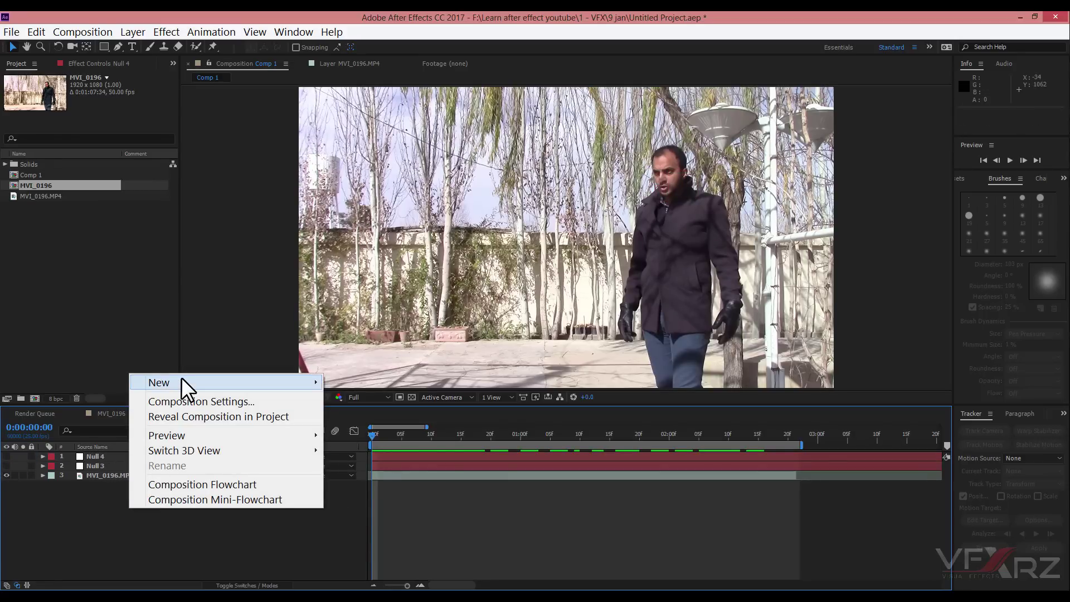
pyautogui.moveTo(184, 382)
pyautogui.click(360, 418)
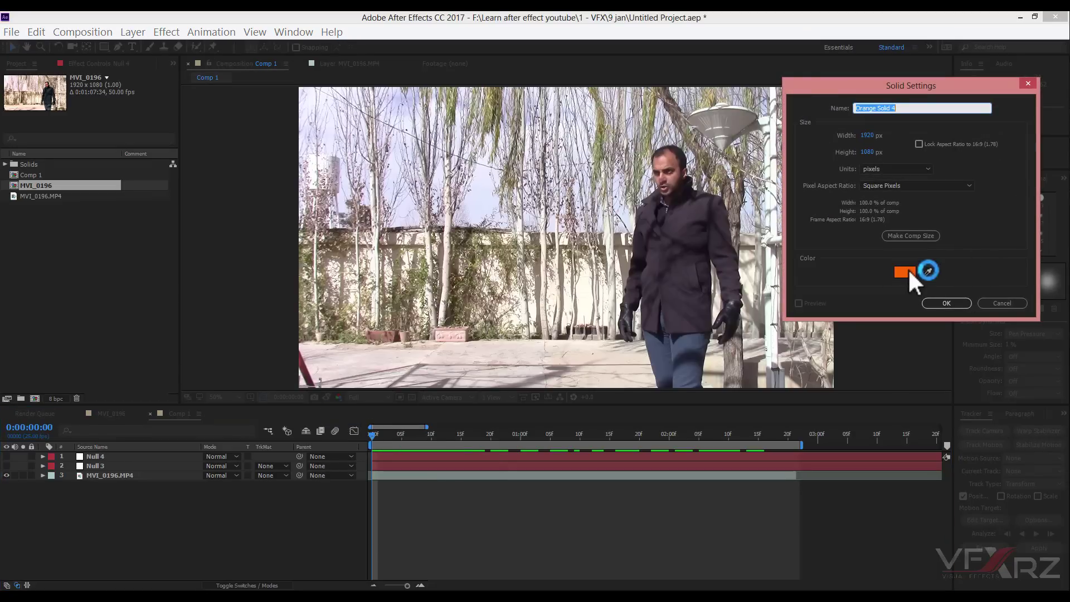
pyautogui.click(942, 303)
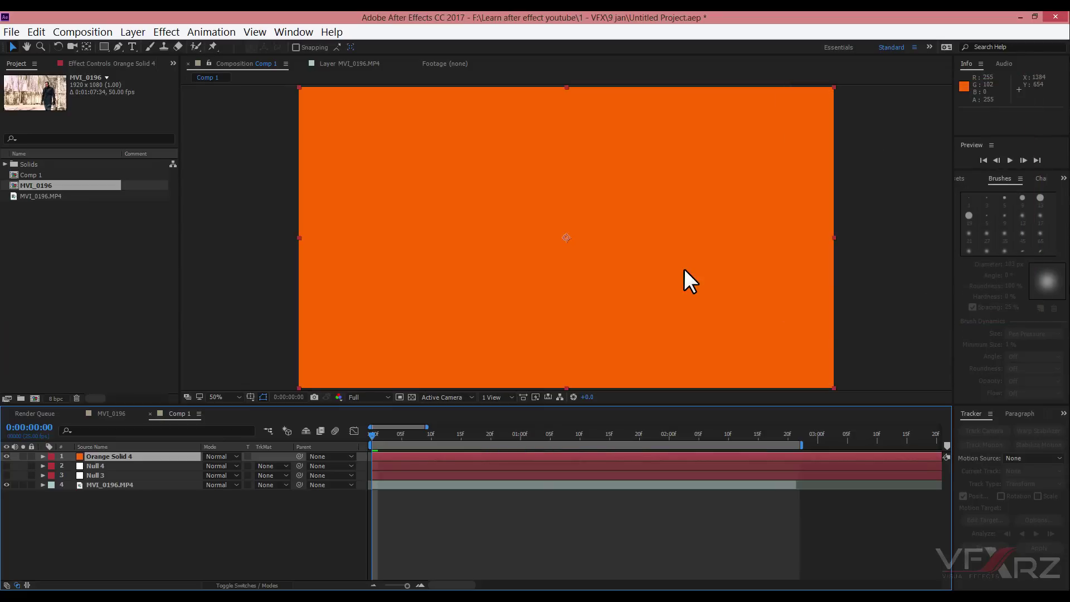
pyautogui.hotkey('ctrl', 'shift', 'a')
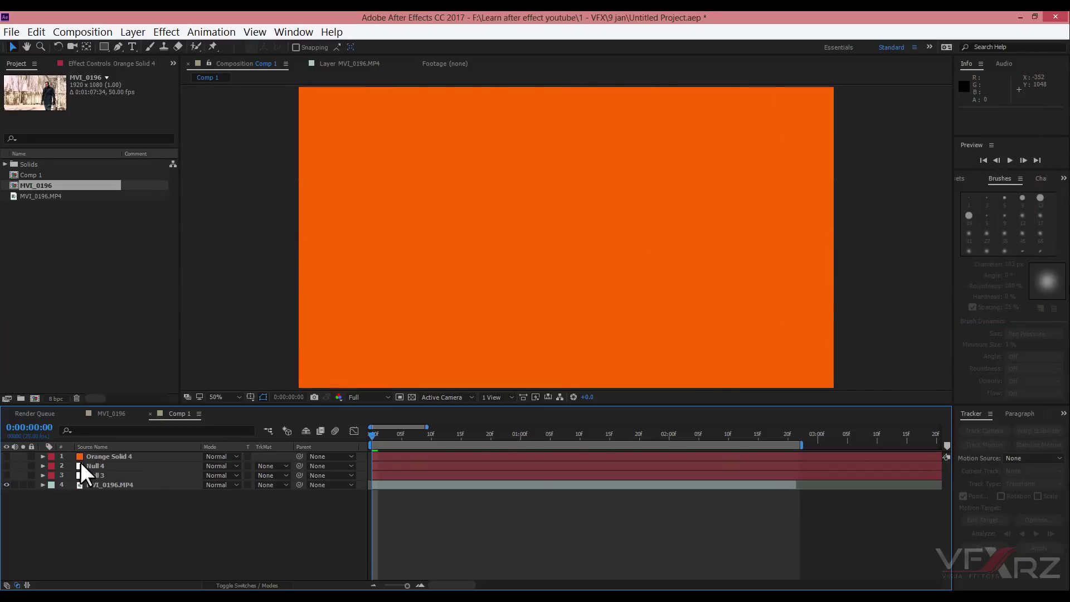
# Step: Draw a closed four-point mask with the Pen tool around the man's left eye on the MVI_0196.MP4 layer
pyautogui.press('/')
pyautogui.moveTo(707, 137); pyautogui.dragTo(684, 151)
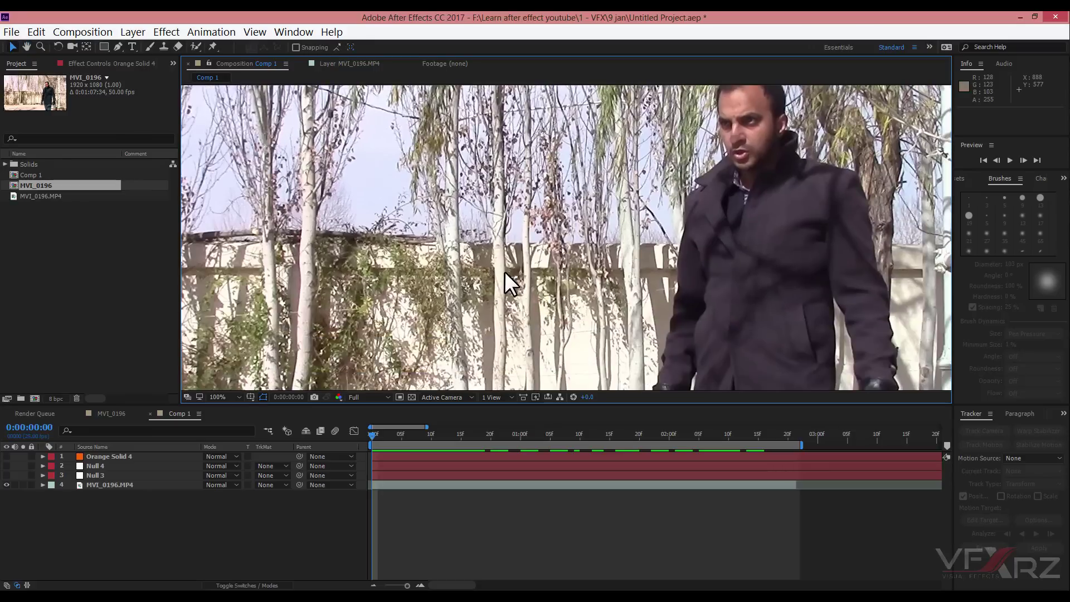
pyautogui.moveTo(504, 271); pyautogui.dragTo(547, 195)
pyautogui.click(165, 486)
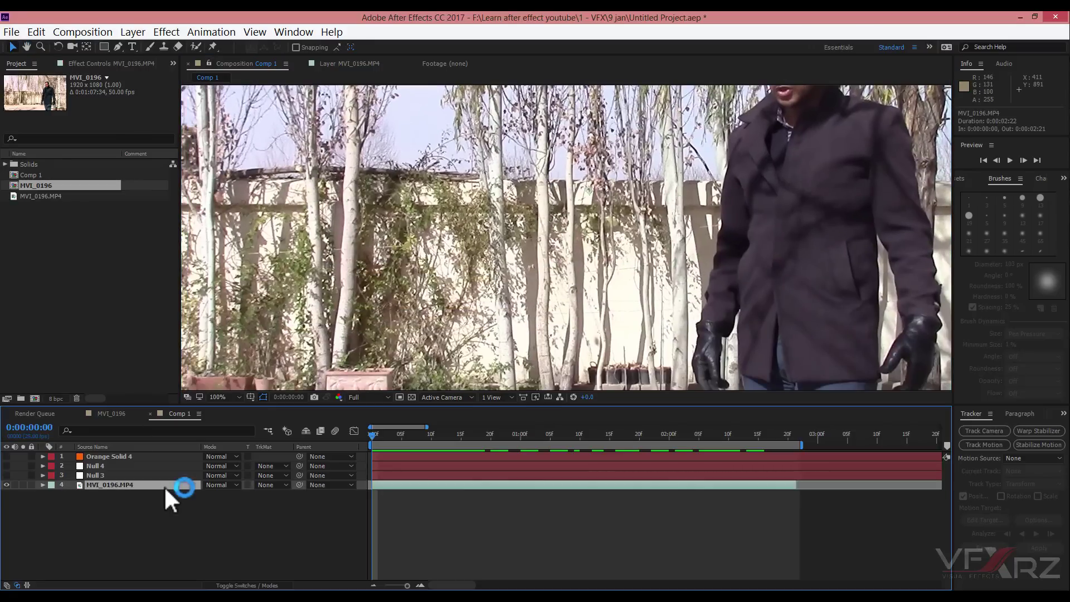
pyautogui.moveTo(784, 200); pyautogui.dragTo(594, 319)
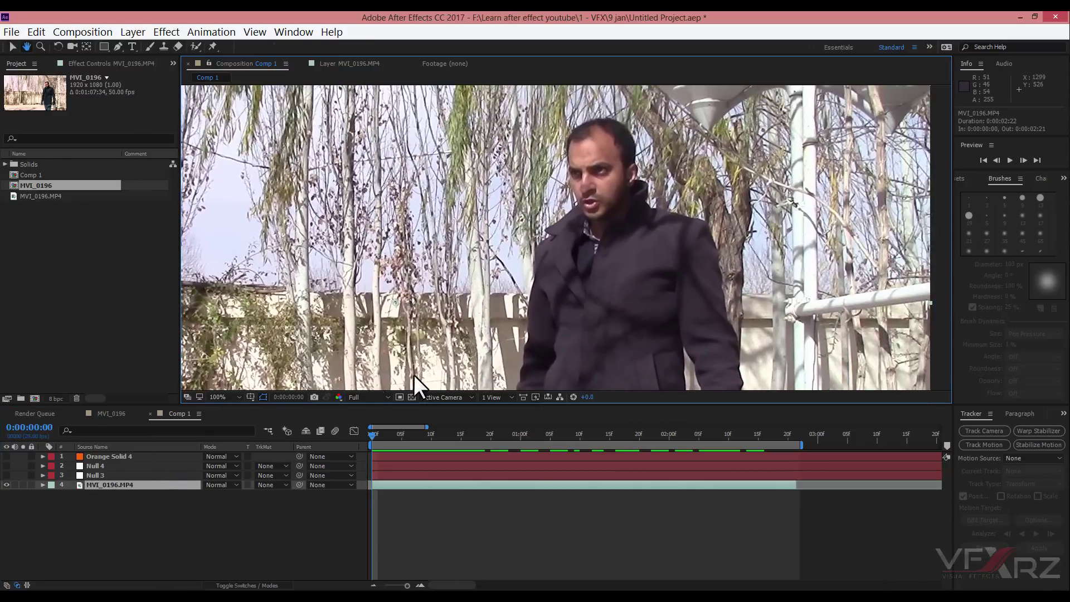
pyautogui.click(118, 47)
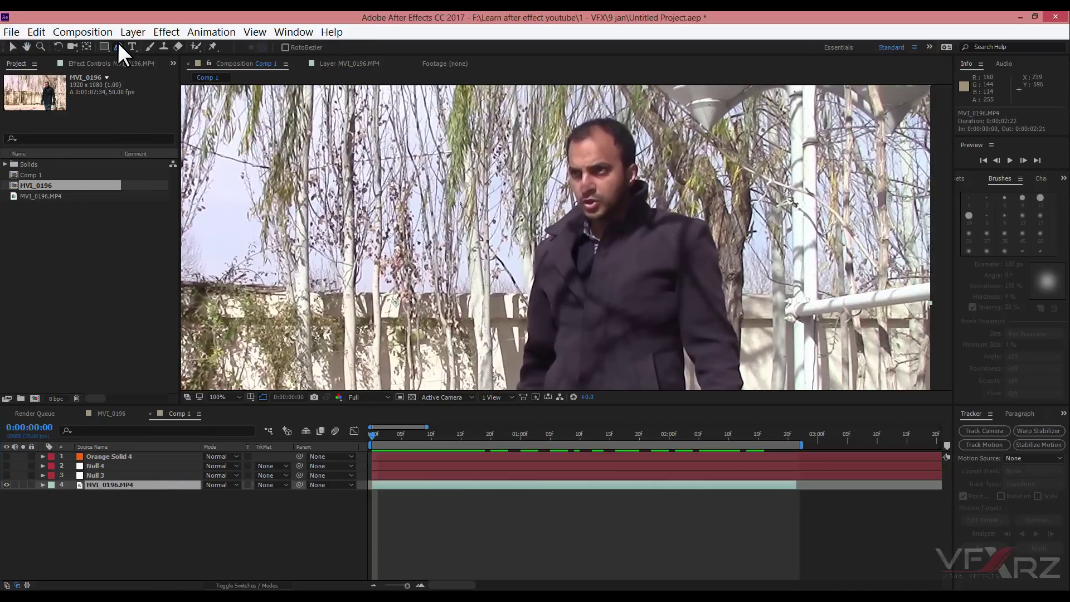
pyautogui.scroll(2, 616, 167)
pyautogui.moveTo(616, 168); pyautogui.dragTo(588, 259)
pyautogui.scroll(2, 588, 260)
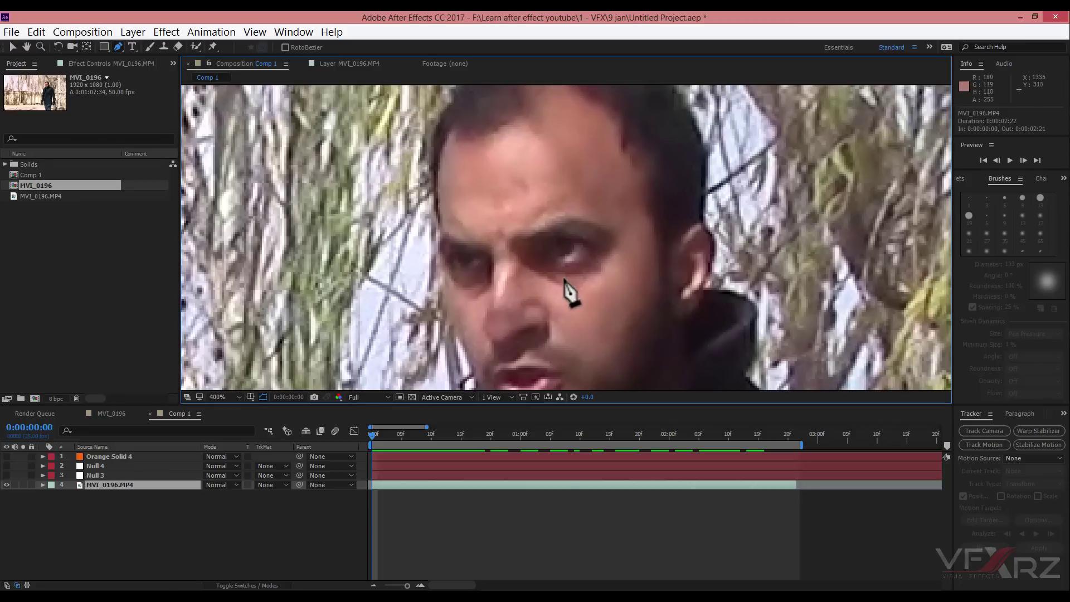
pyautogui.click(527, 249)
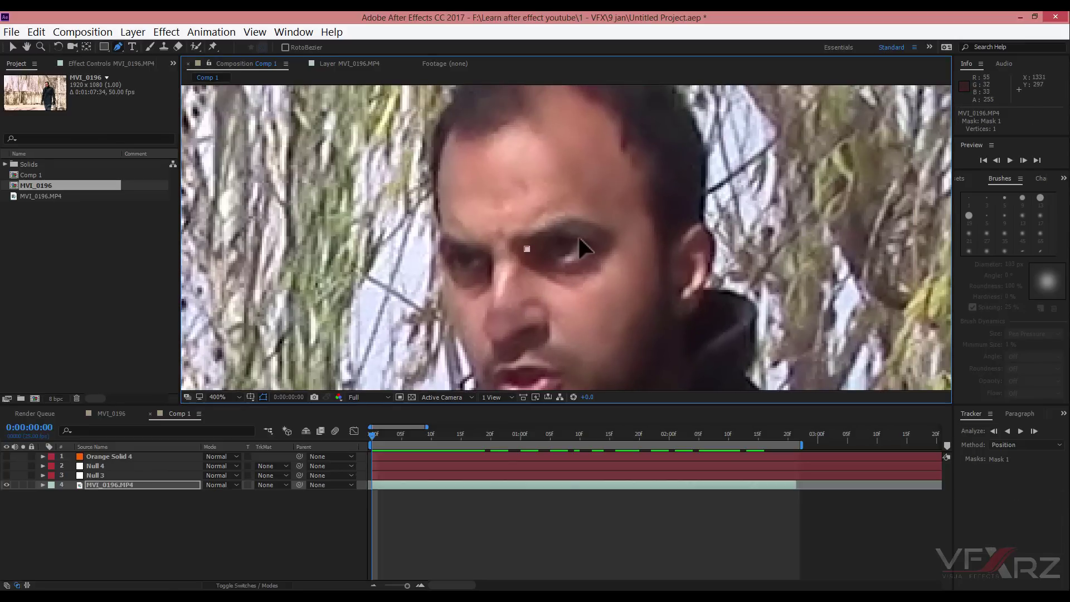
pyautogui.moveTo(604, 241); pyautogui.dragTo(582, 270)
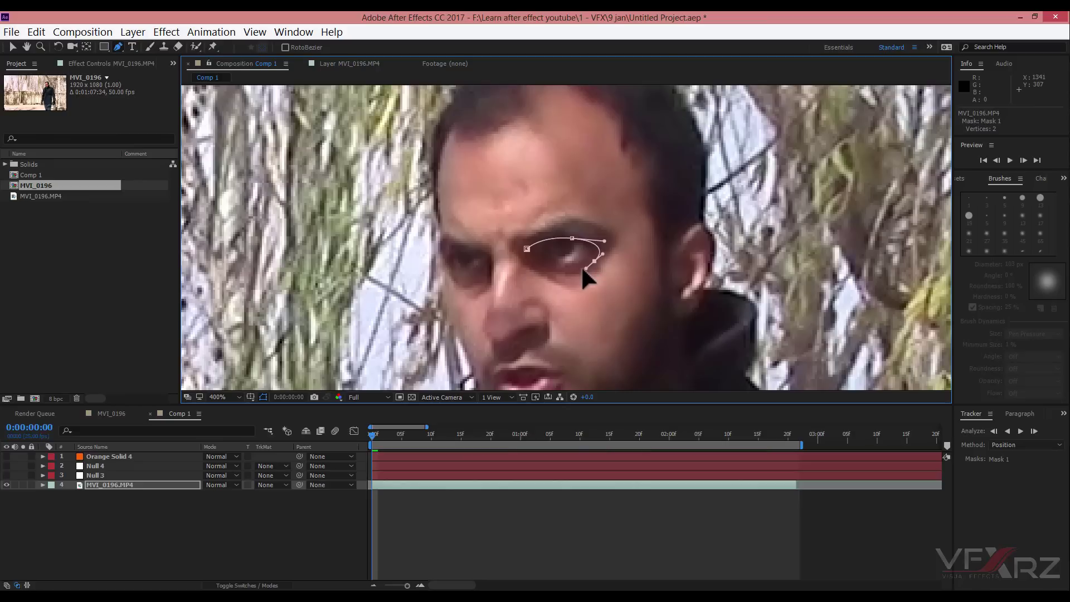
pyautogui.click(559, 269)
pyautogui.moveTo(527, 249); pyautogui.dragTo(539, 236)
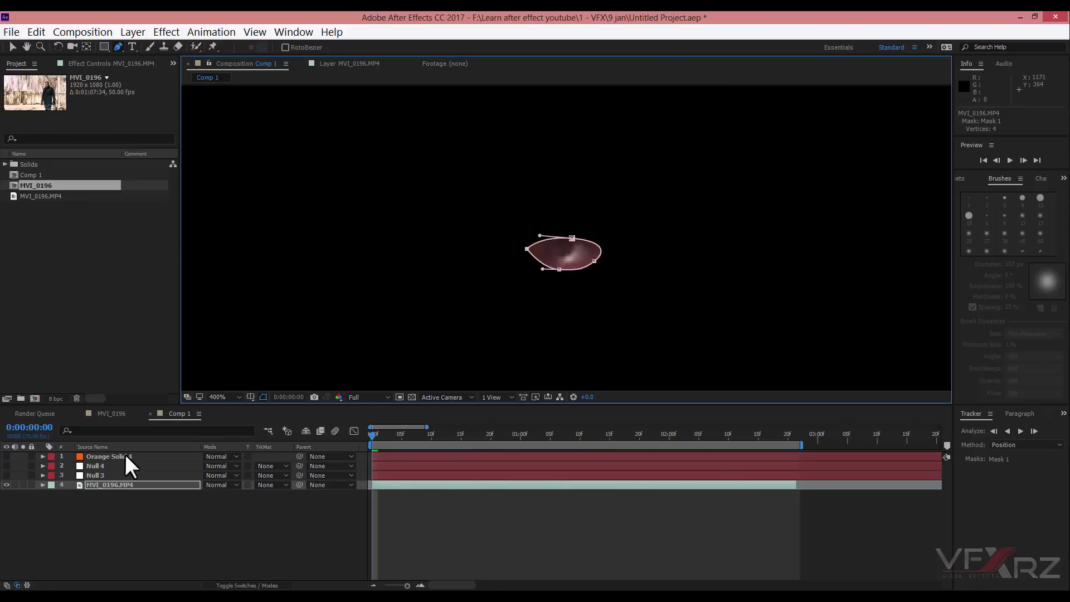
# Step: Set the mode of Mask 1 on the footage layer to None
pyautogui.click(43, 485)
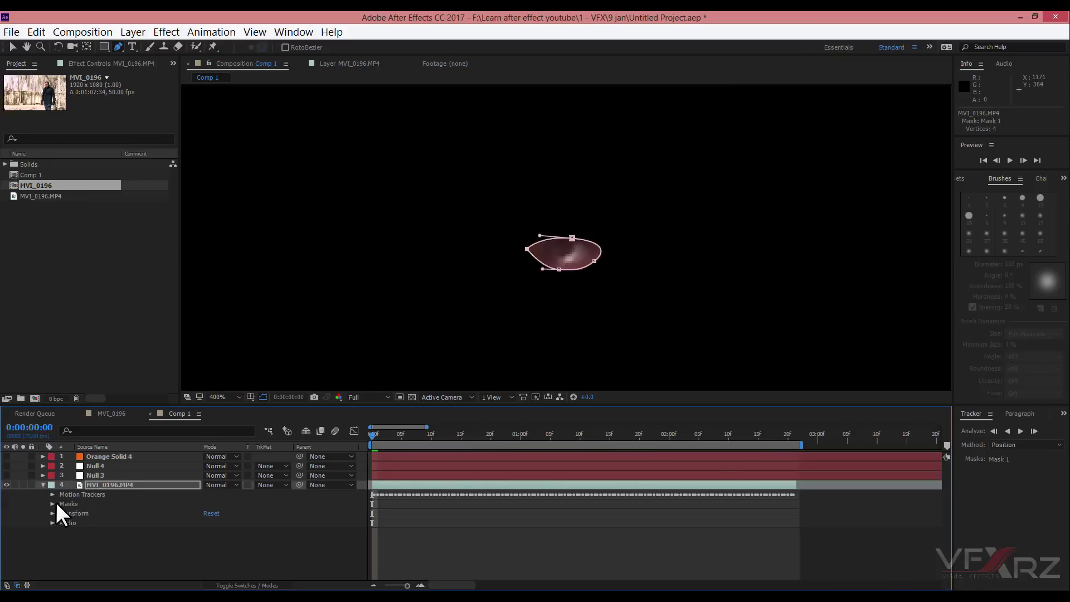
pyautogui.click(52, 503)
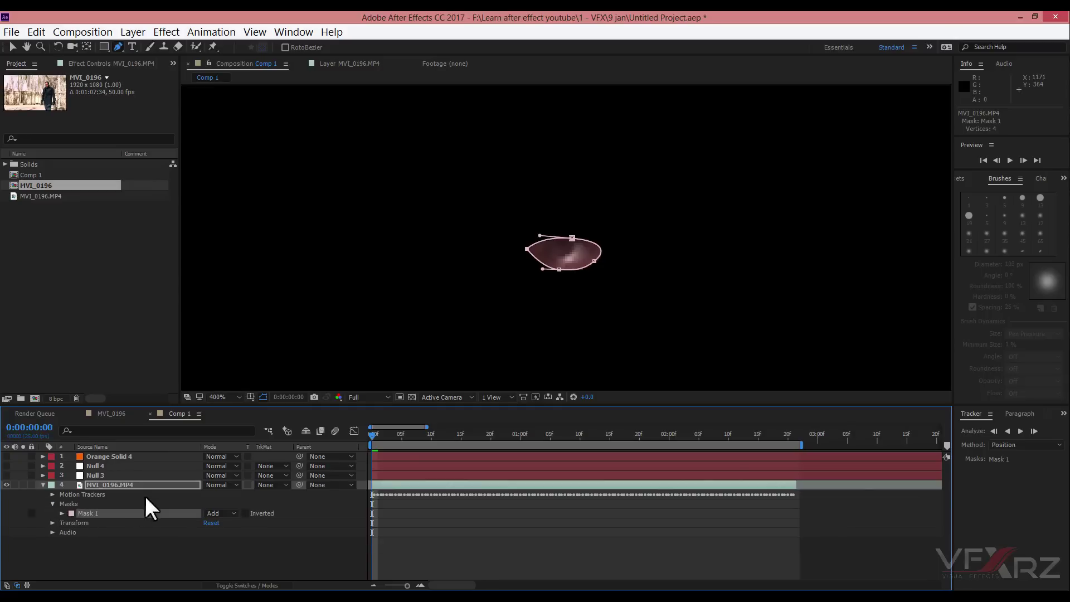
pyautogui.click(212, 514)
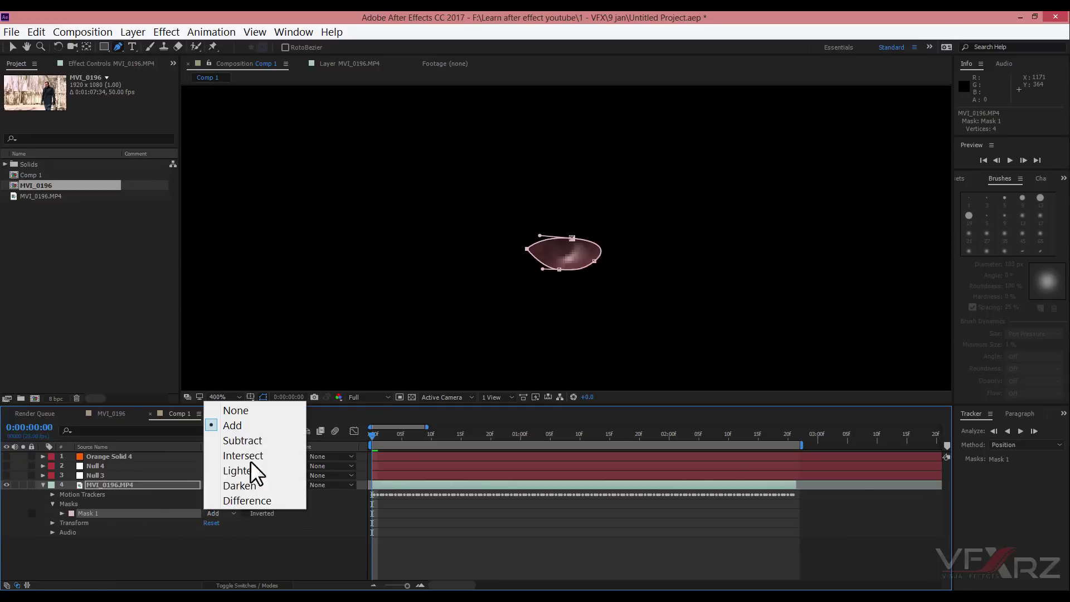
pyautogui.click(246, 411)
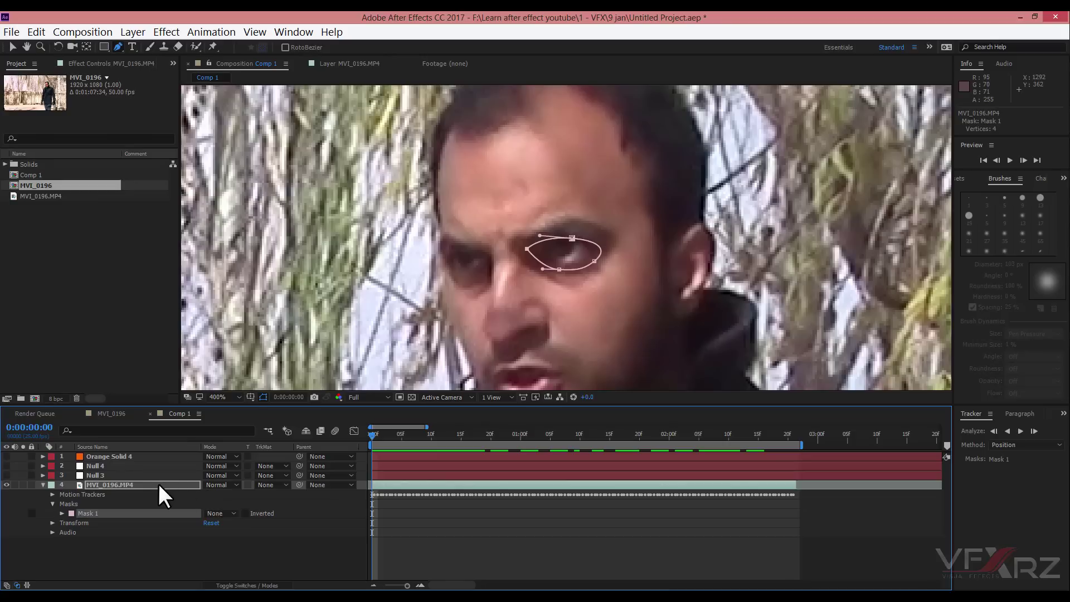
# Step: Draw a second closed mask around the man's right eye and set its mode to None
pyautogui.moveTo(486, 258)
pyautogui.mouseDown()
pyautogui.moveTo(433, 250)
pyautogui.moveTo(454, 281)
pyautogui.moveTo(484, 271)
pyautogui.mouseUp()
pyautogui.click(486, 258)
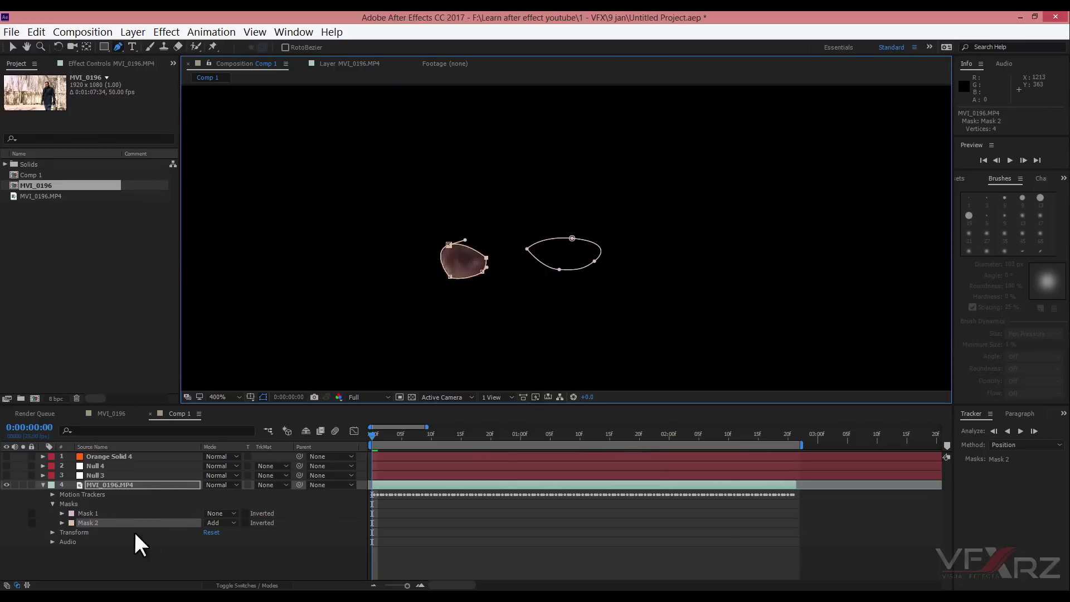
pyautogui.click(212, 522)
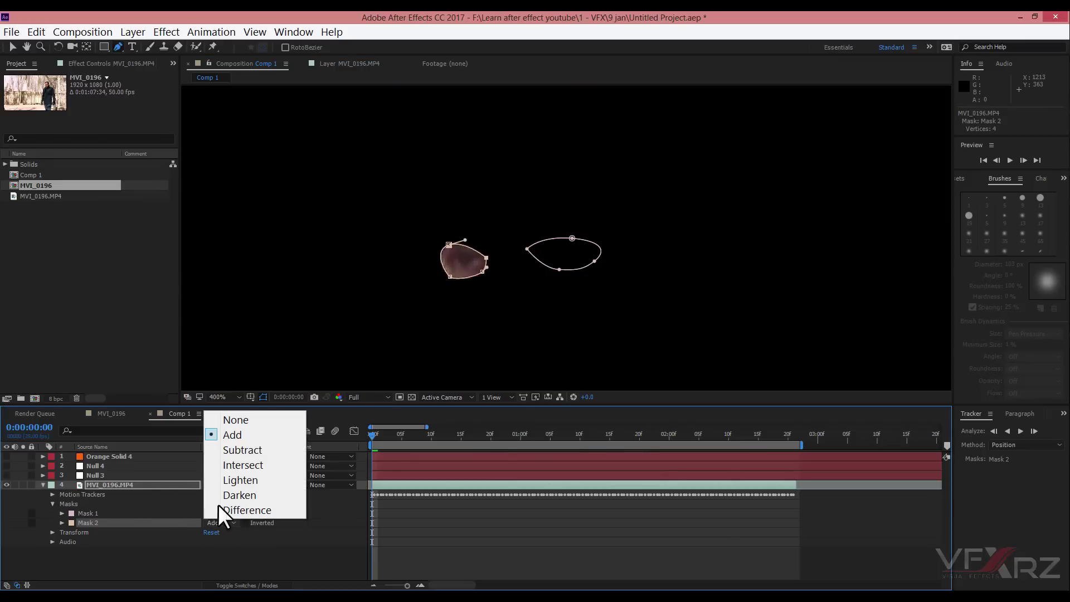
pyautogui.click(252, 419)
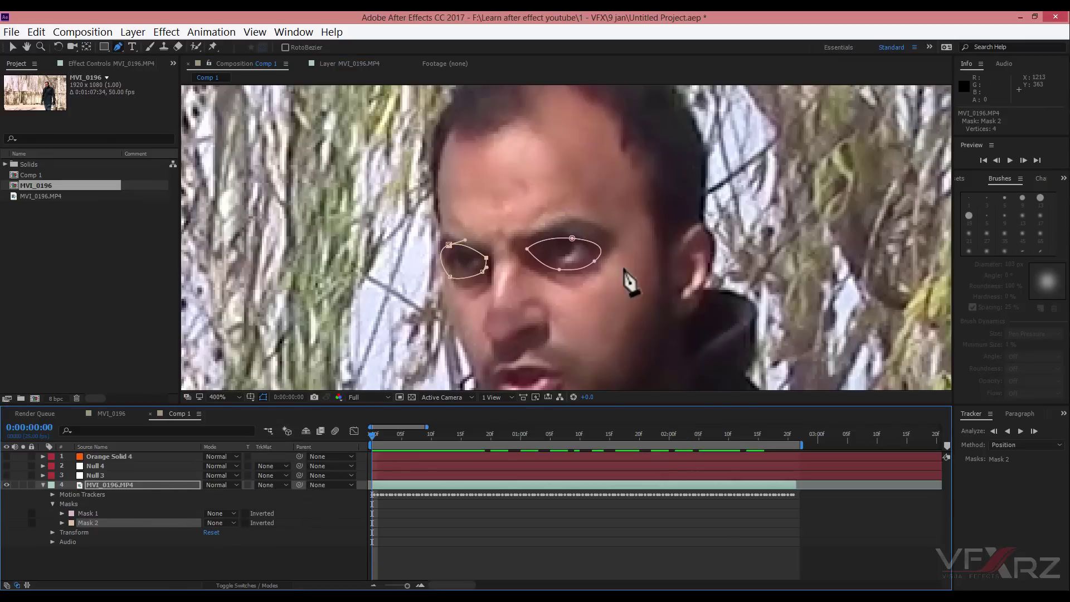
# Step: Select both eye masks and track them forward one frame at a time to 0:00:00:03
pyautogui.keyDown('shift'); pyautogui.click(83, 522); pyautogui.keyUp('shift')
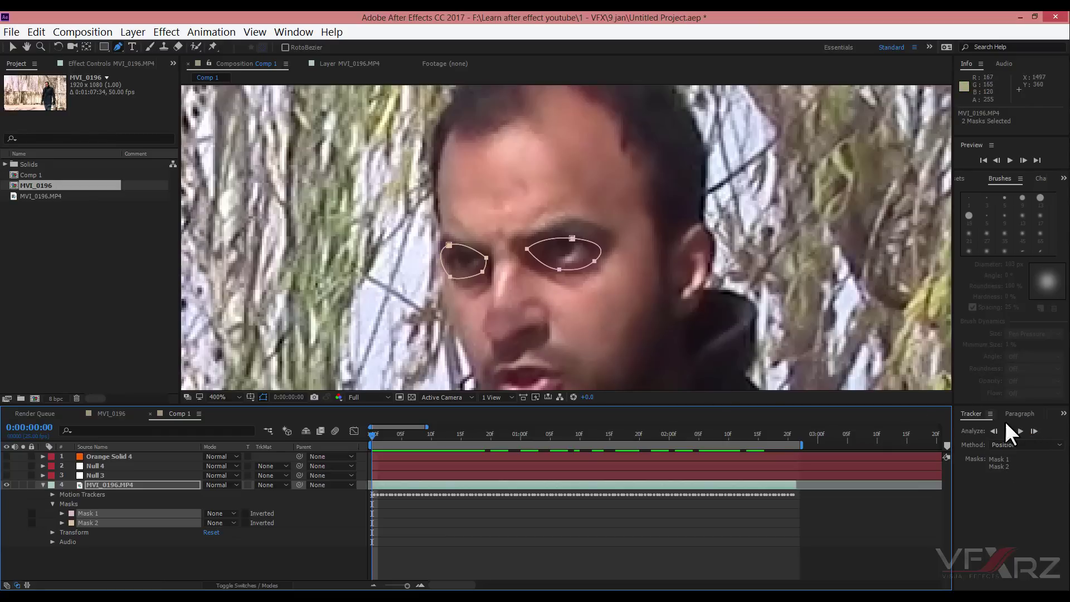
pyautogui.click(1035, 431)
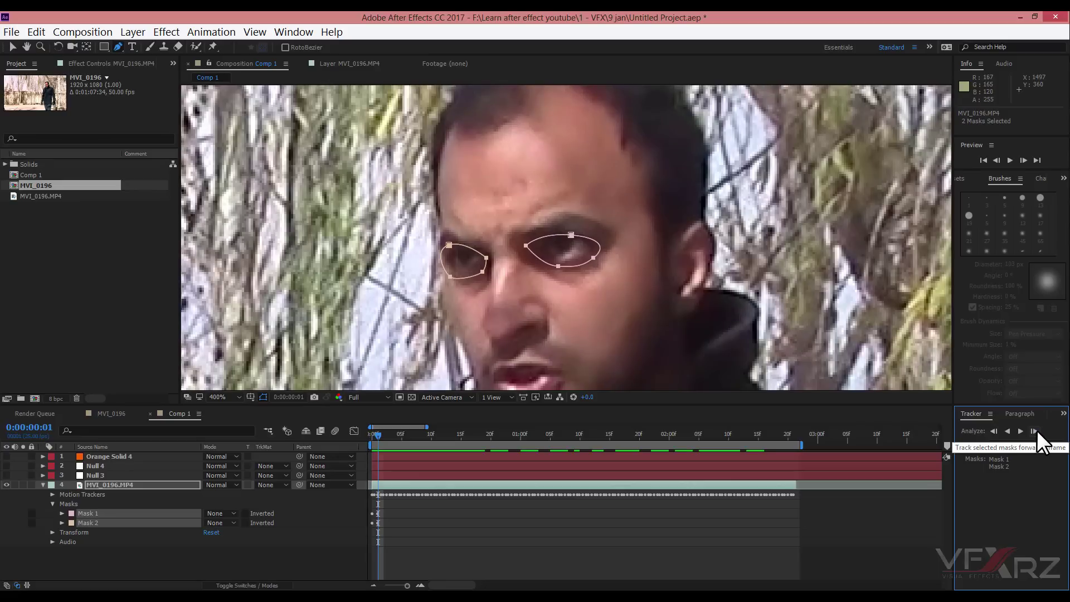
pyautogui.click(1035, 431)
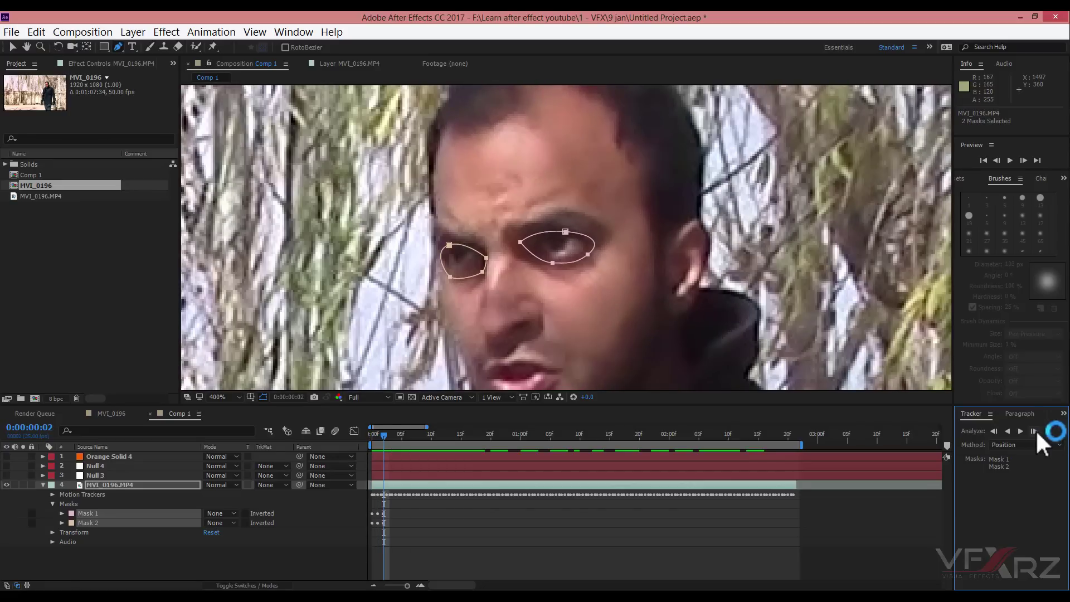
pyautogui.click(1032, 430)
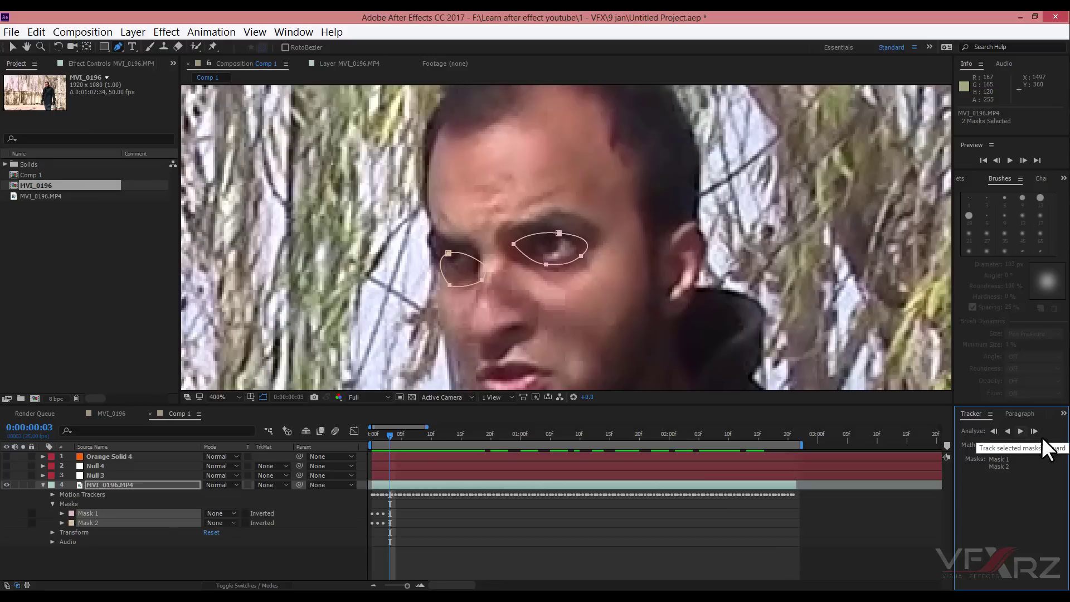
# Step: Reposition Mask 2 over the man's right eye at frame 0:00:00:03
pyautogui.click(12, 48)
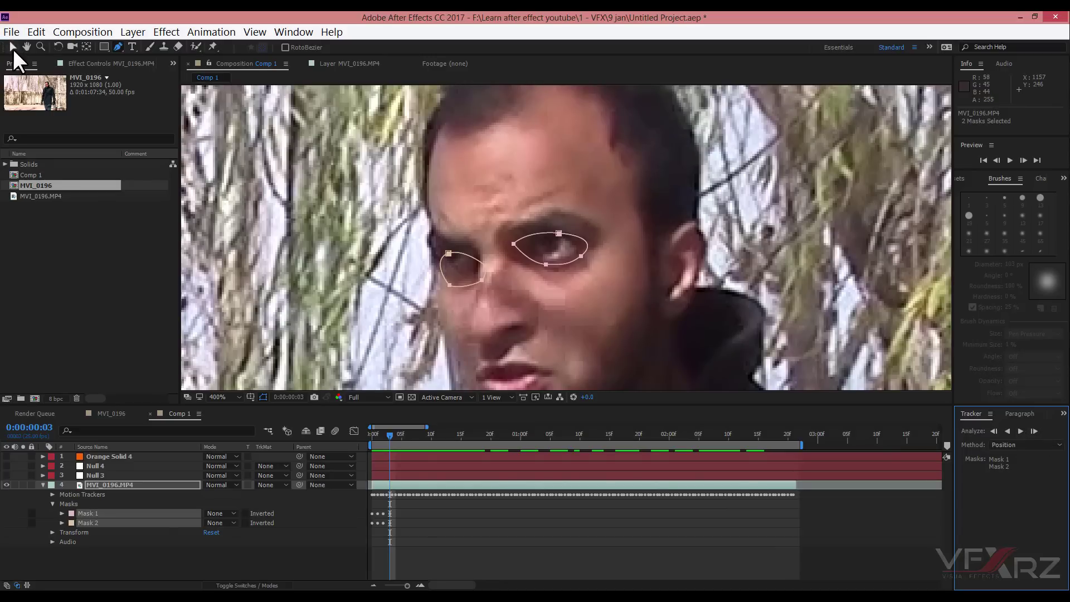
pyautogui.click(174, 553)
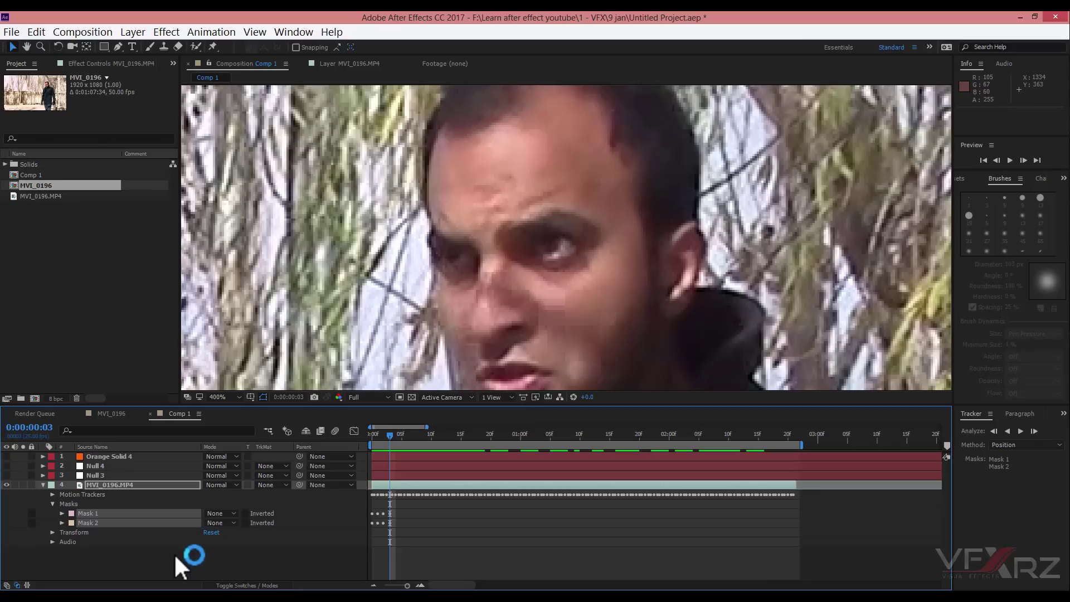
pyautogui.click(146, 524)
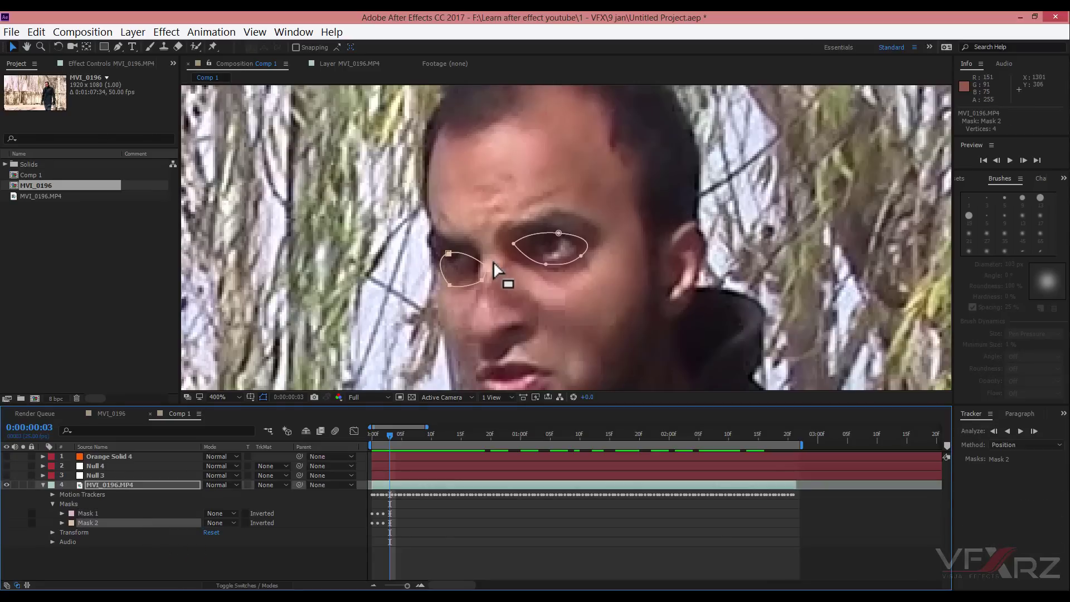
pyautogui.moveTo(478, 257); pyautogui.dragTo(473, 251)
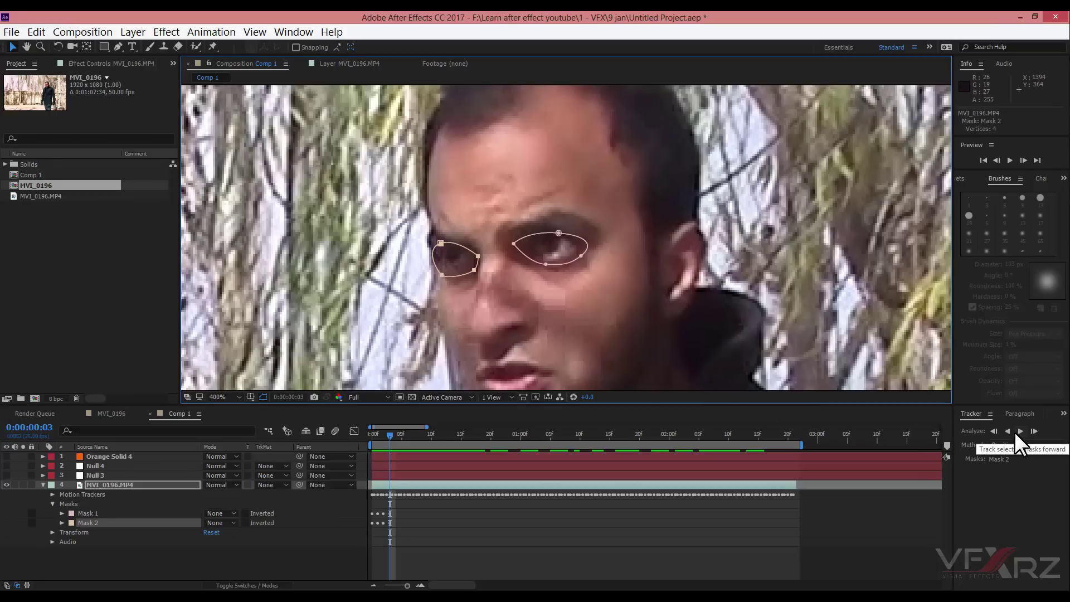
# Step: Track both masks forward to the end of the clip, check the result and return to the first frame
pyautogui.click(1020, 431)
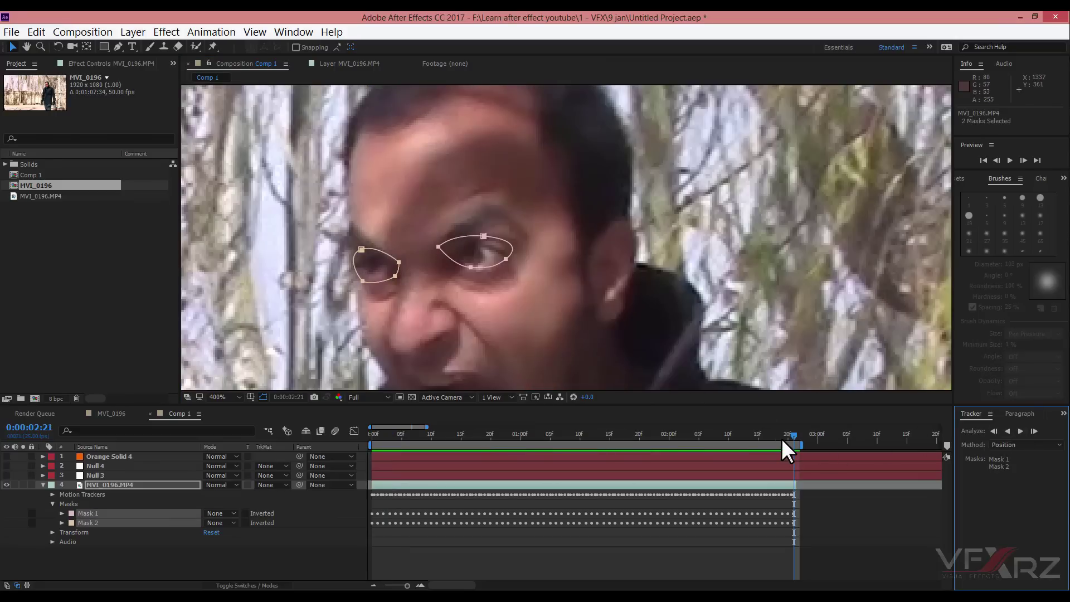
pyautogui.moveTo(781, 438); pyautogui.dragTo(397, 433)
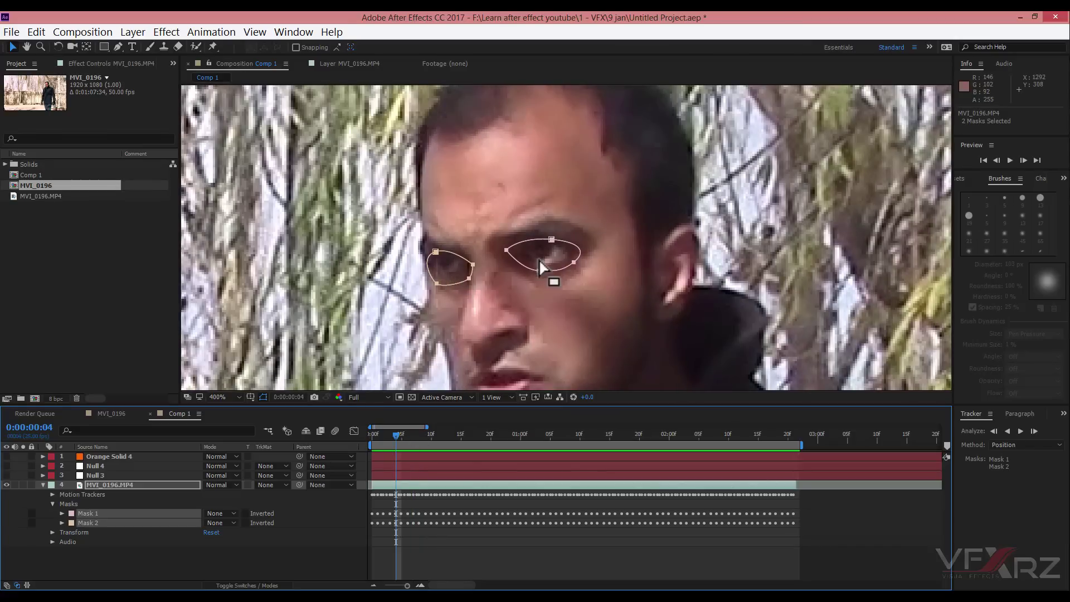
pyautogui.moveTo(398, 433); pyautogui.dragTo(360, 436)
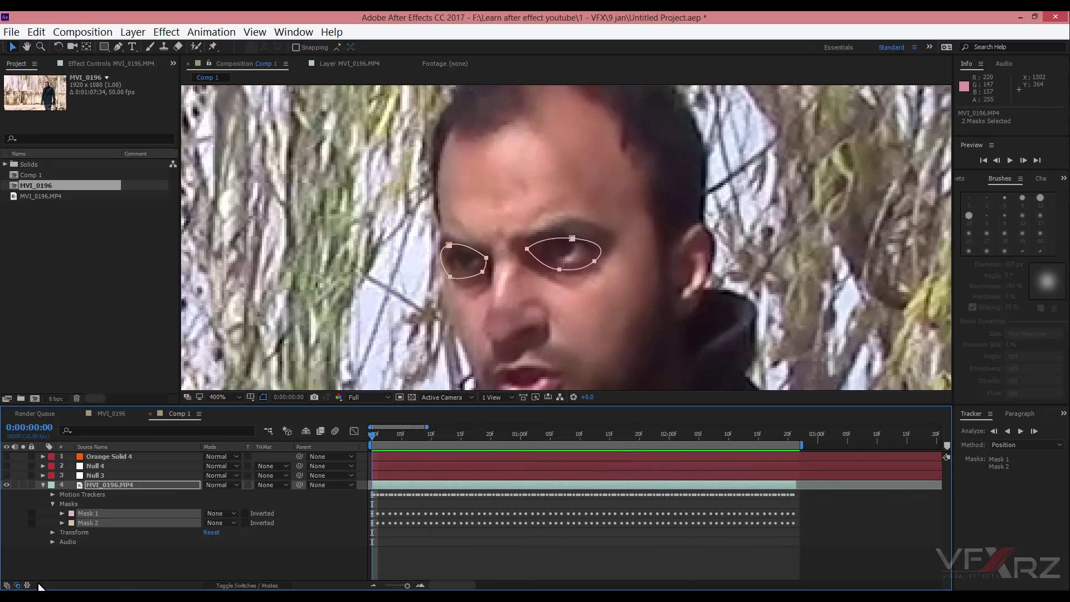
# Step: Cut both tracked masks from the MVI_0196.MP4 layer and paste them onto Orange Solid 4
pyautogui.click(95, 537)
pyautogui.click(88, 518)
pyautogui.keyDown('shift'); pyautogui.click(86, 523); pyautogui.keyUp('shift')
pyautogui.click(42, 32)
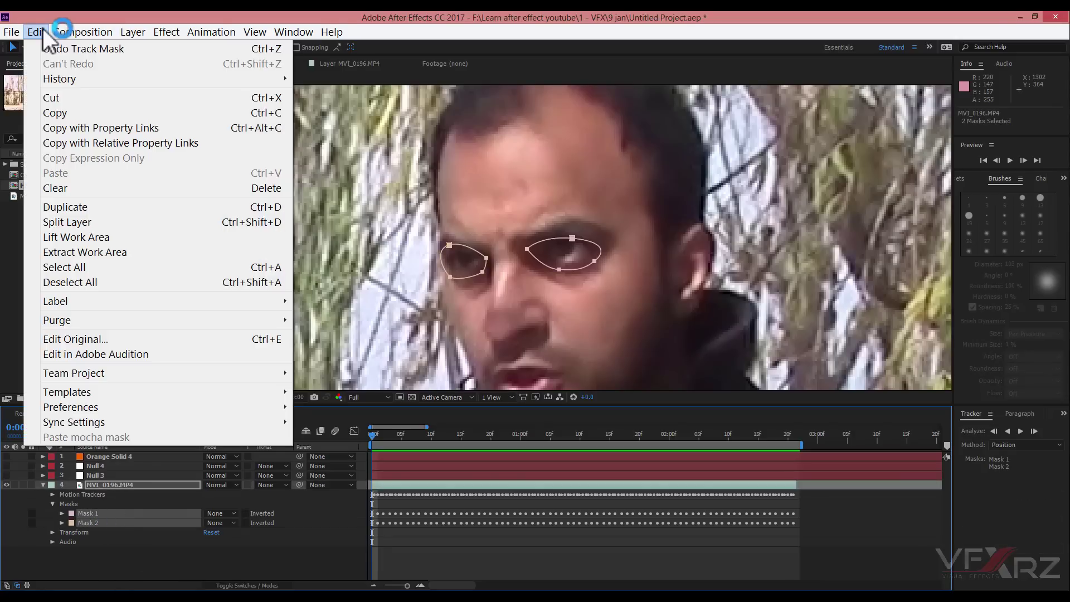
pyautogui.click(65, 98)
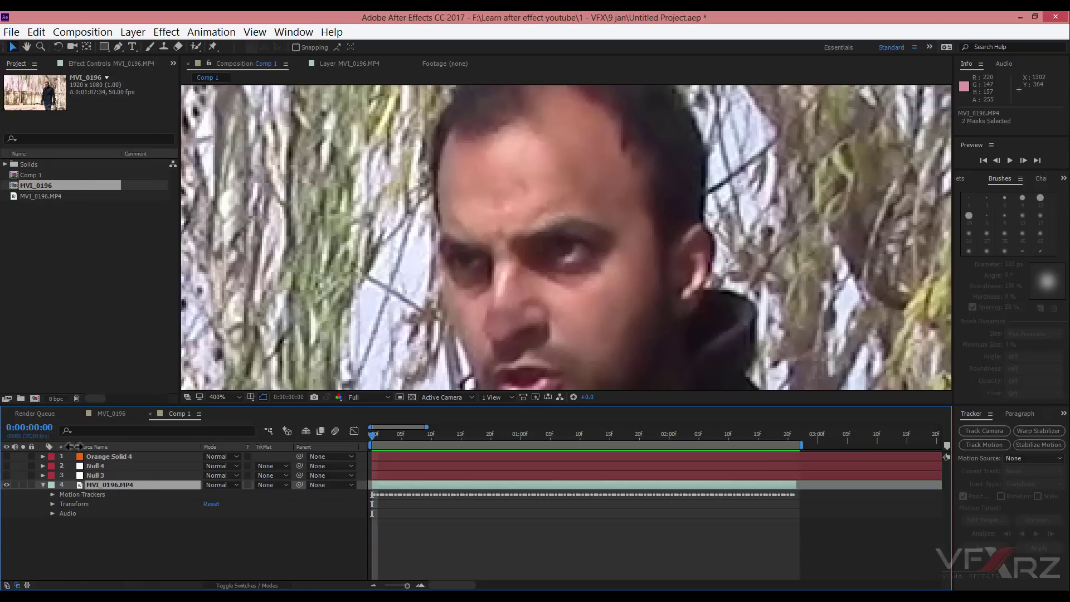
pyautogui.click(93, 456)
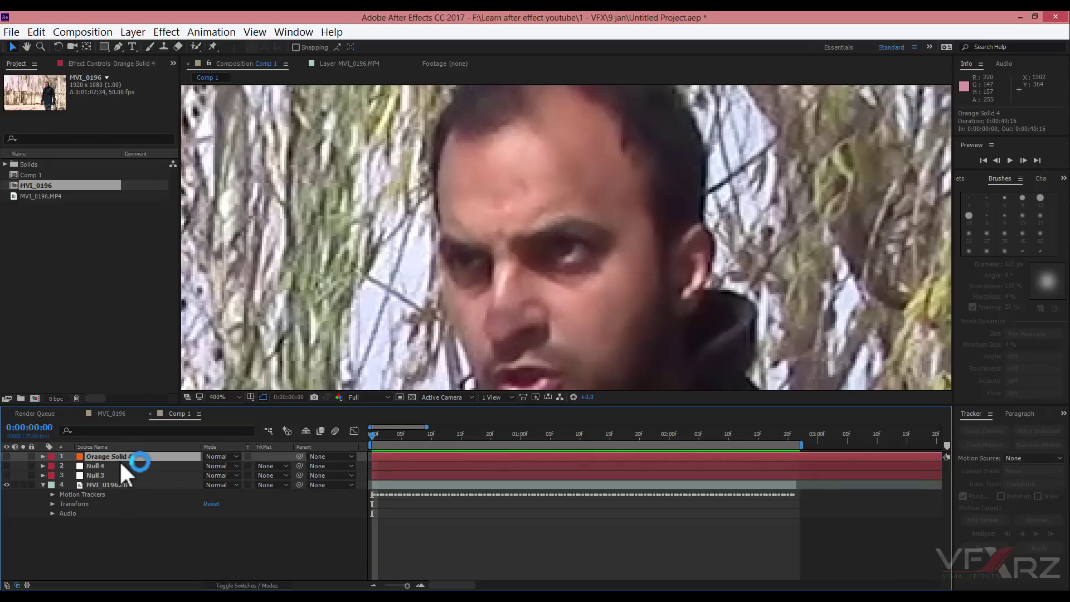
pyautogui.click(33, 27)
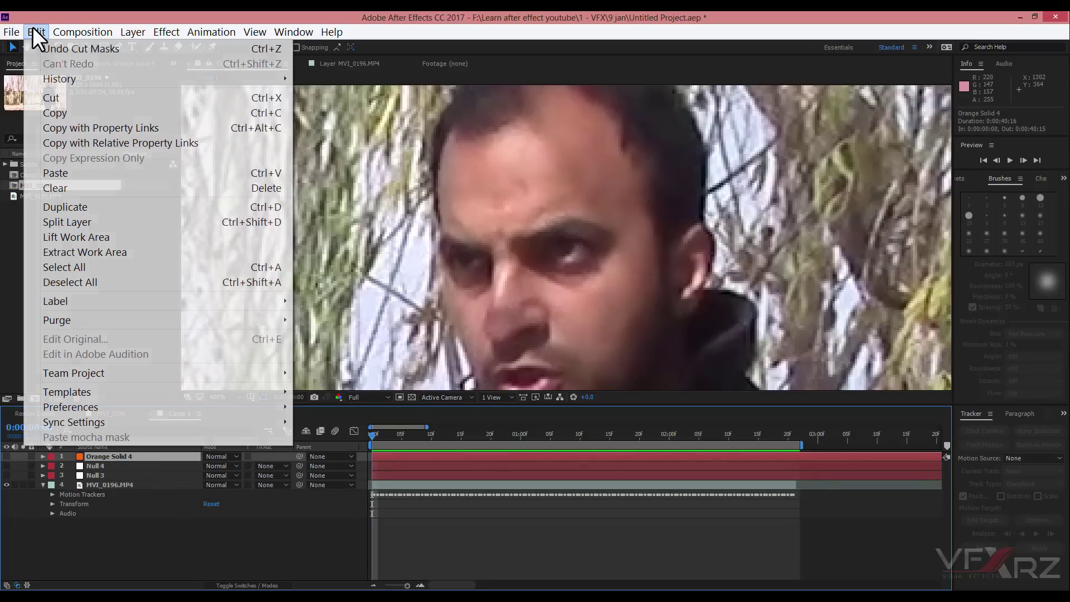
pyautogui.click(69, 172)
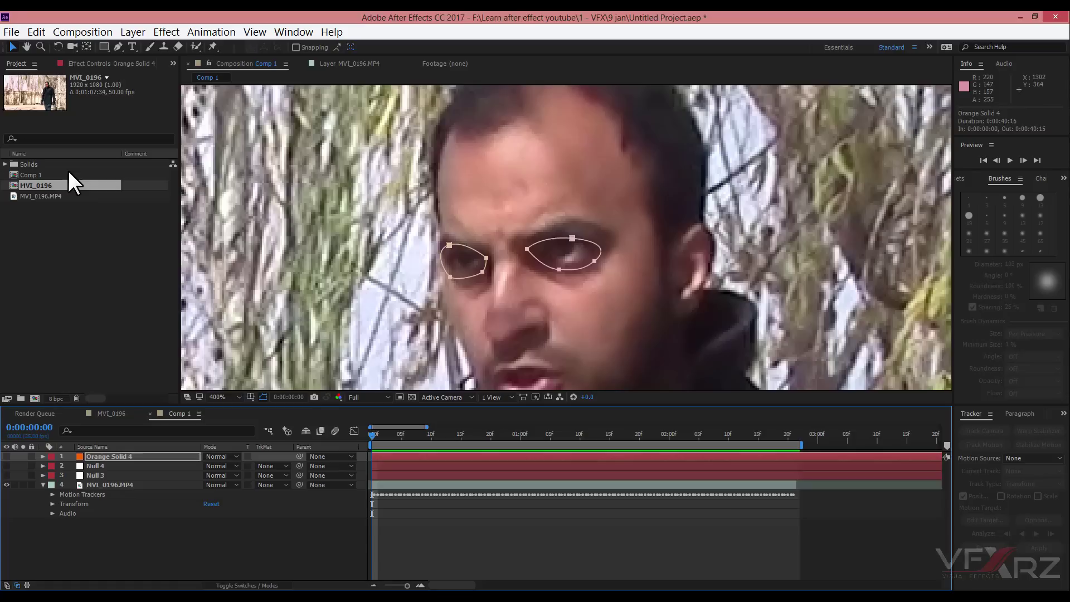
# Step: Make Orange Solid 4 visible and set the modes of Mask 1 and Mask 2 to Add
pyautogui.click(7, 457)
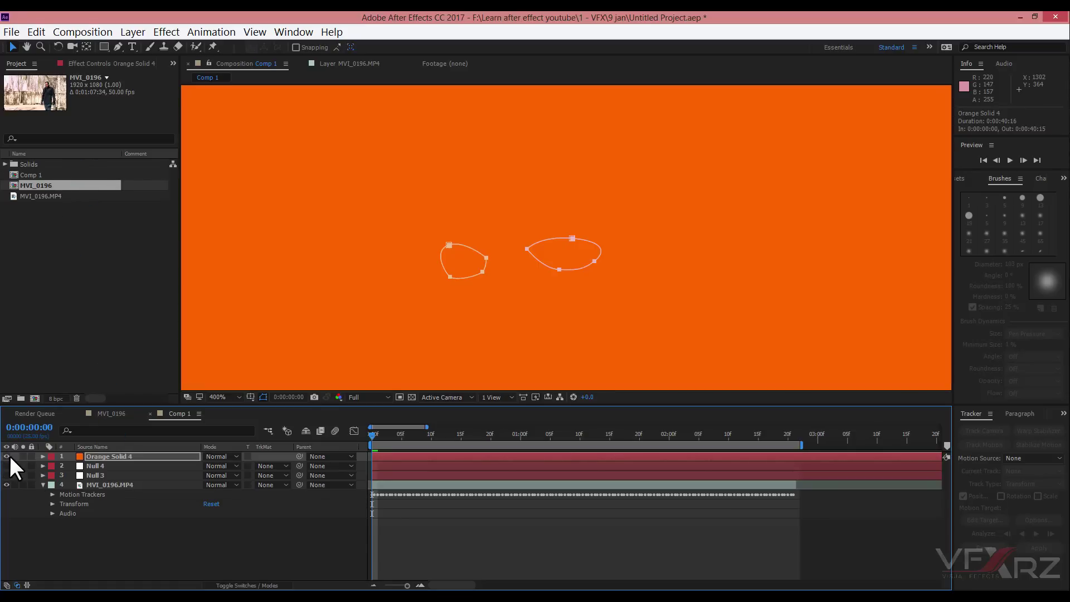
pyautogui.click(79, 456)
pyautogui.click(62, 456)
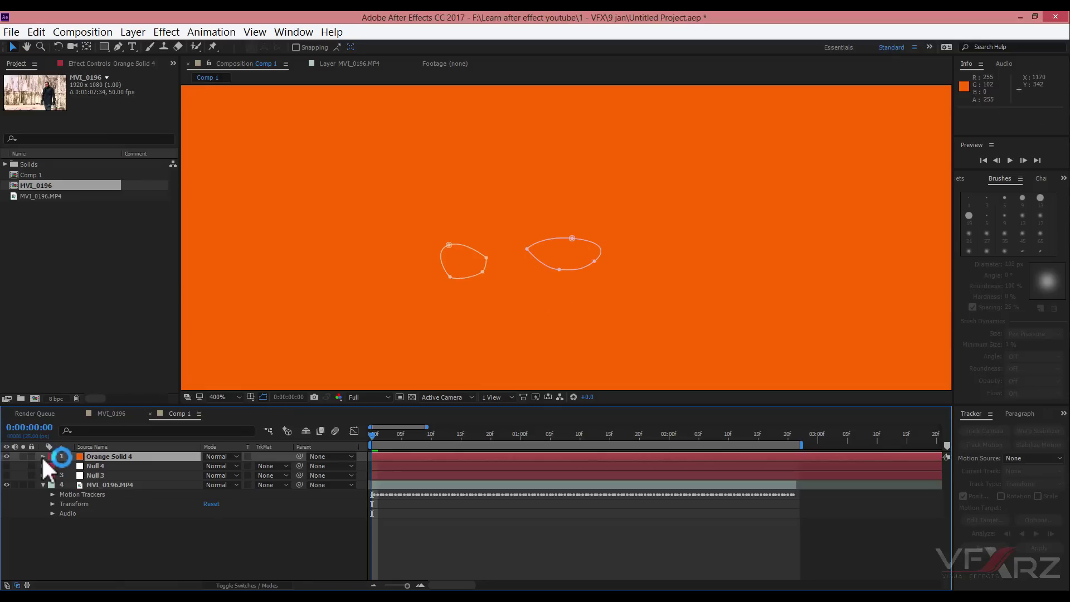
pyautogui.click(43, 457)
pyautogui.click(53, 465)
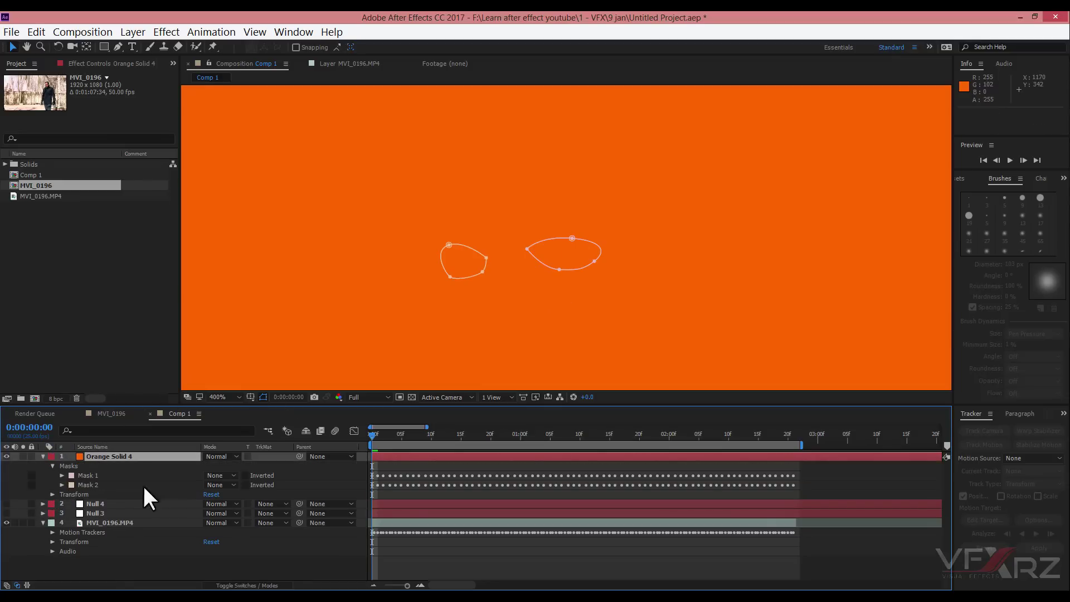
pyautogui.click(225, 473)
pyautogui.click(228, 503)
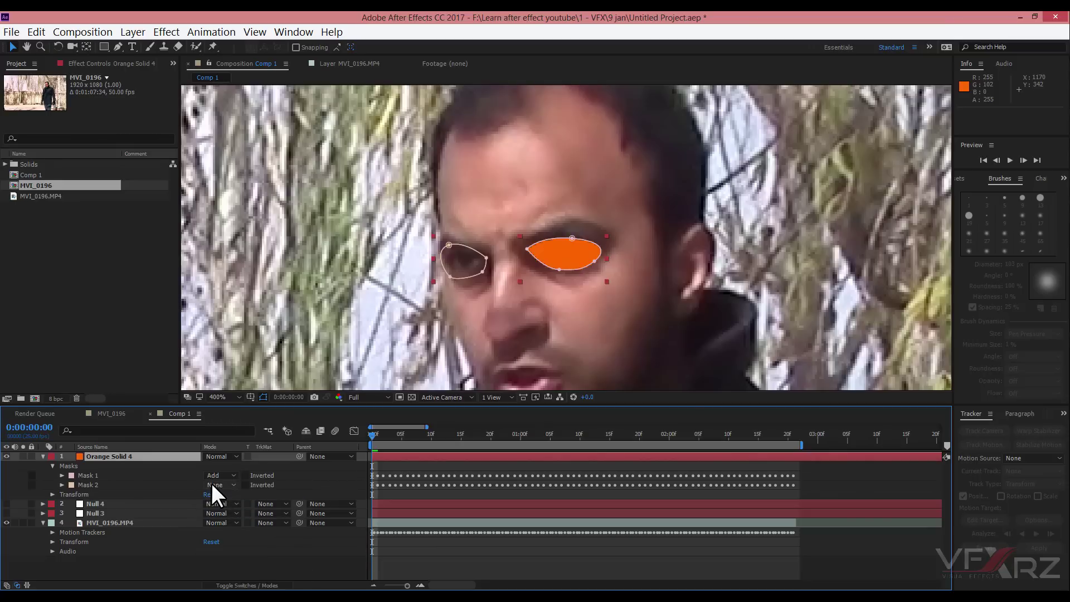
pyautogui.click(213, 484)
pyautogui.click(245, 397)
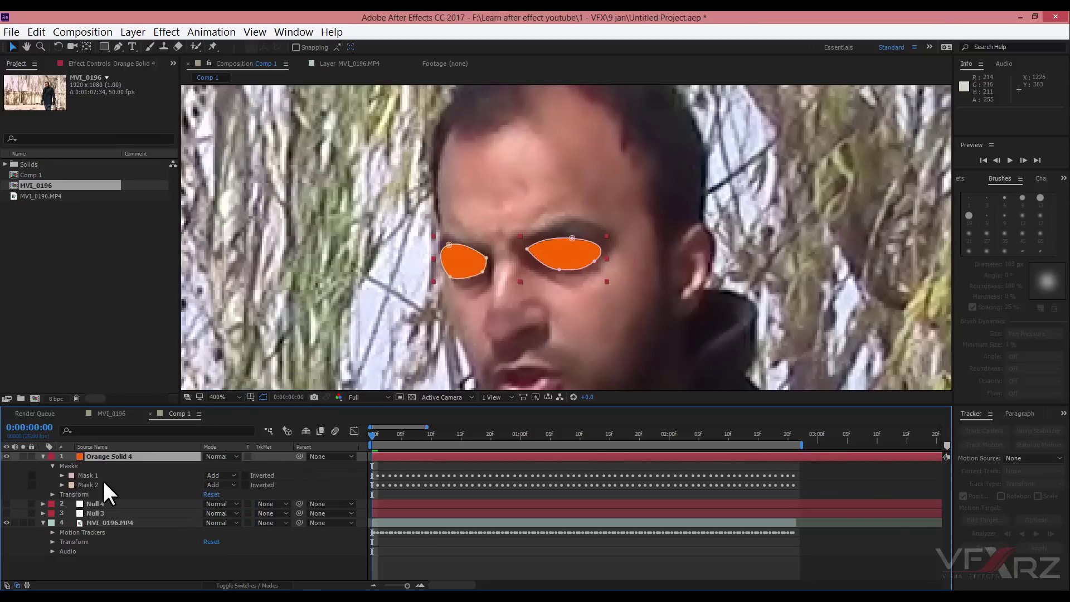
# Step: Set the Mask Feather of both Mask 1 and Mask 2 on Orange Solid 4 to 10 pixels
pyautogui.click(61, 475)
pyautogui.click(63, 523)
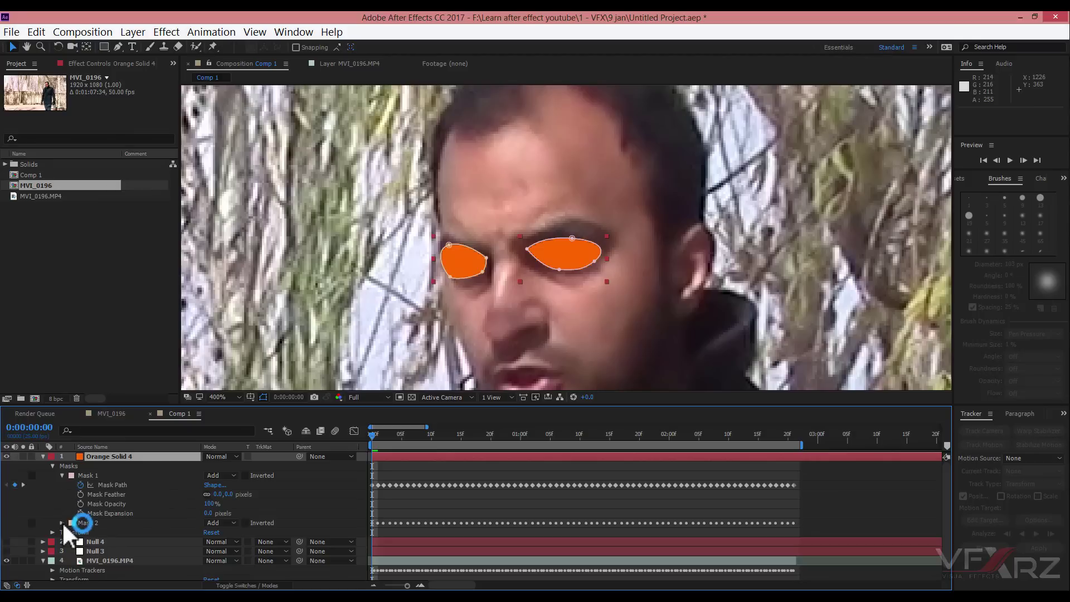
pyautogui.click(228, 495)
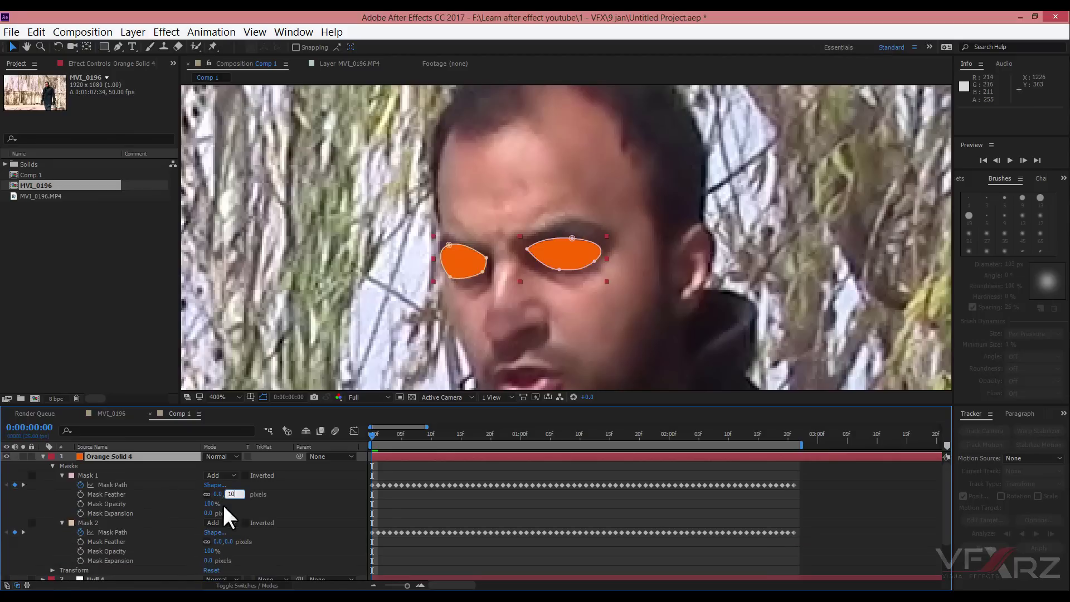
pyautogui.press('Return')
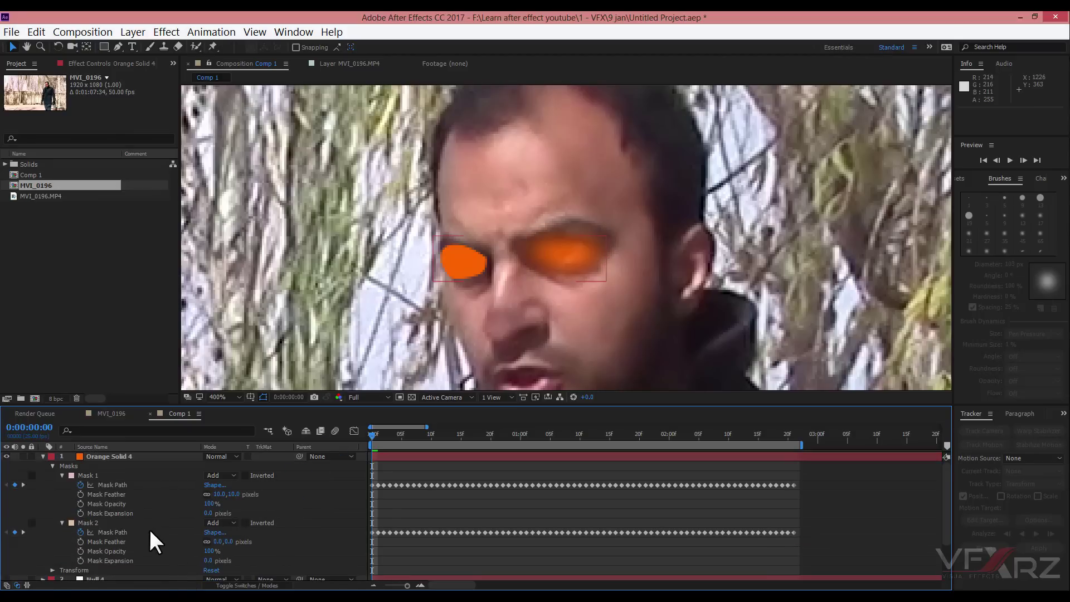
pyautogui.click(229, 541)
pyautogui.write('10')
pyautogui.click(298, 533)
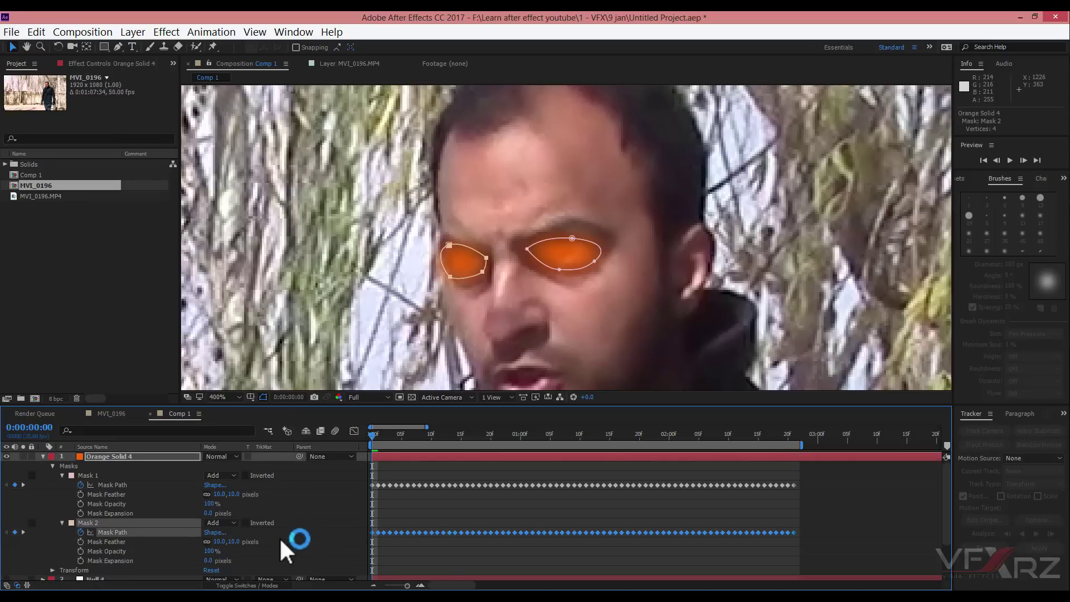
# Step: Set Orange Solid 4's blending mode to Add and check the eye masks over the frames up to 0:00:00:04
pyautogui.click(42, 456)
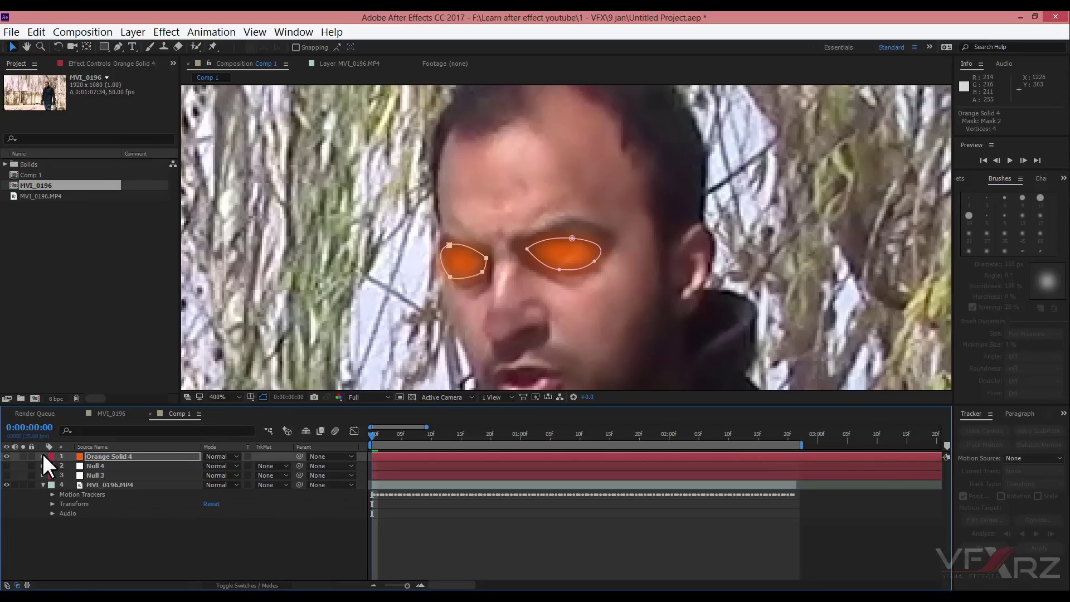
pyautogui.click(42, 453)
pyautogui.click(222, 456)
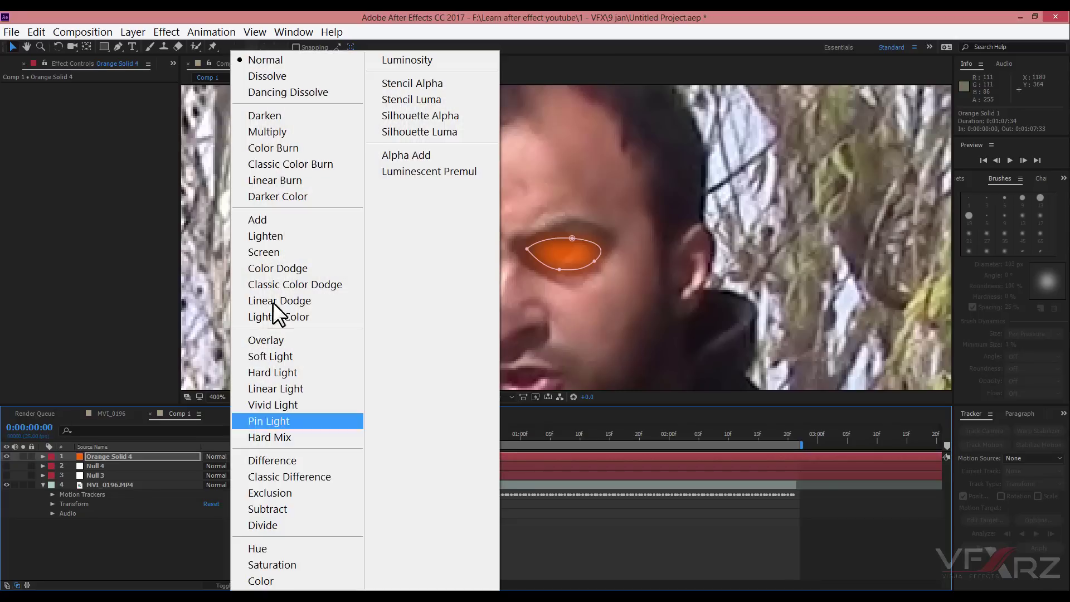
pyautogui.click(276, 218)
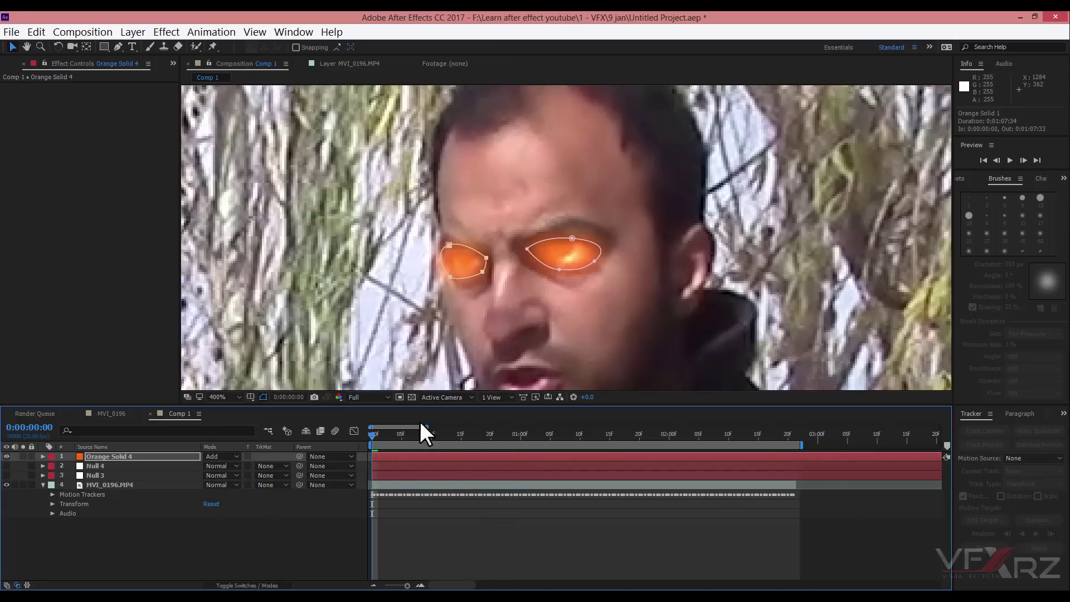
pyautogui.press('pagedown')
pyautogui.press('pagedown')
pyautogui.press('pagedown')
pyautogui.press('pagedown')
pyautogui.scroll(-3, 543, 265)
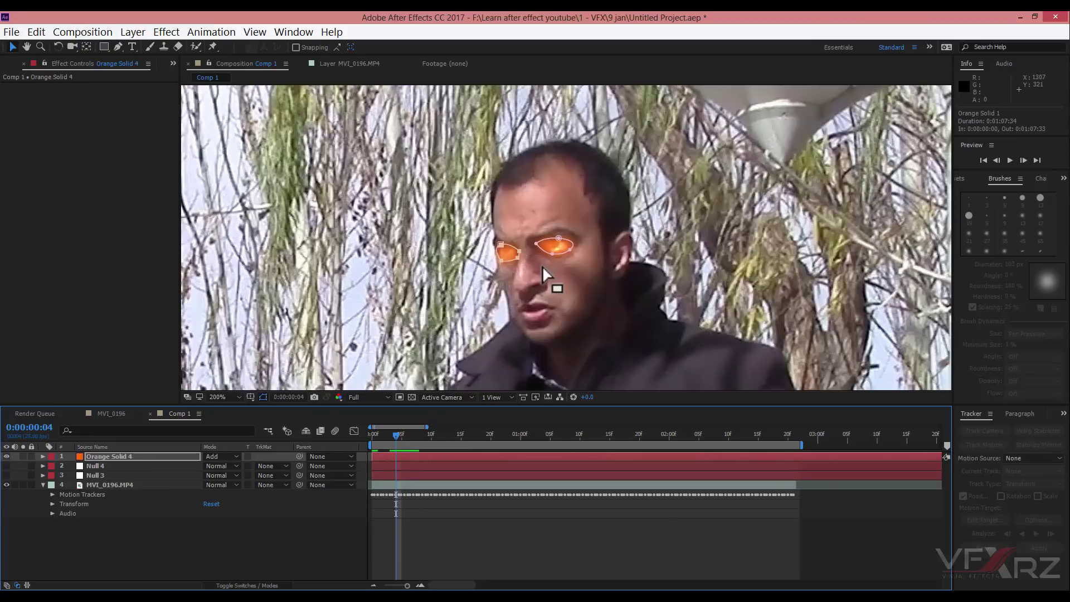
# Step: Enable opacity keyframing on Orange Solid 4 at 0:00:00:08 and set that keyframe's opacity to 0%
pyautogui.moveTo(390, 436); pyautogui.dragTo(416, 453)
pyautogui.click(105, 456)
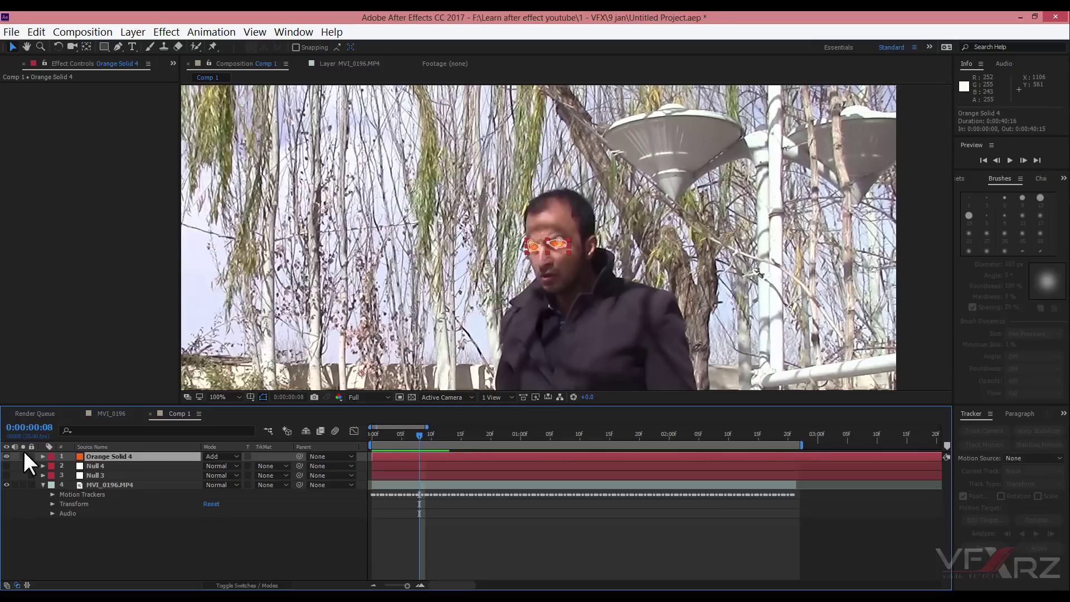
pyautogui.click(43, 457)
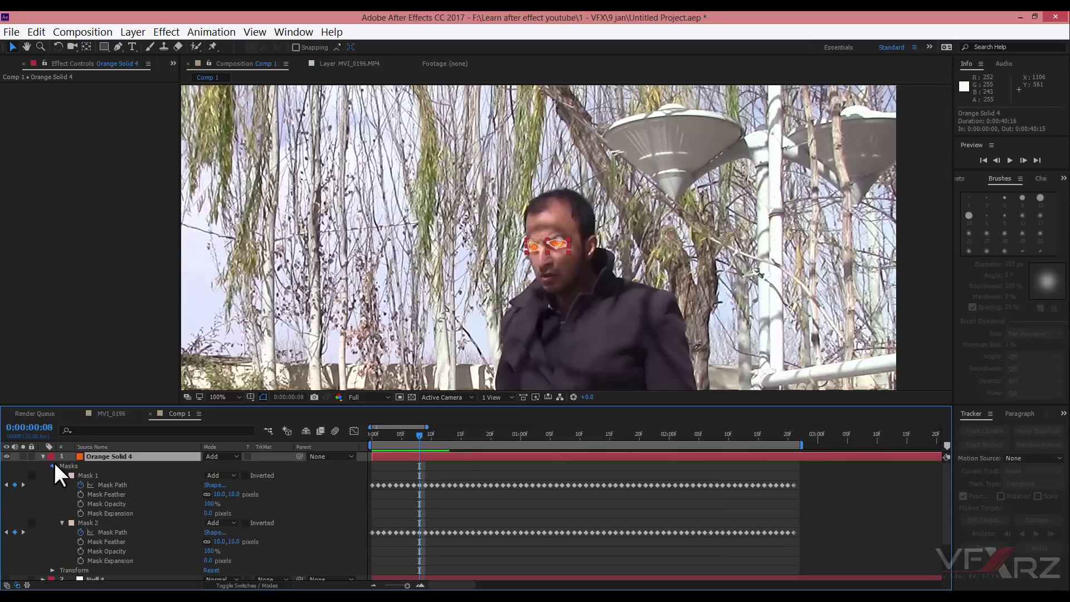
pyautogui.click(52, 475)
pyautogui.click(89, 522)
pyautogui.click(71, 523)
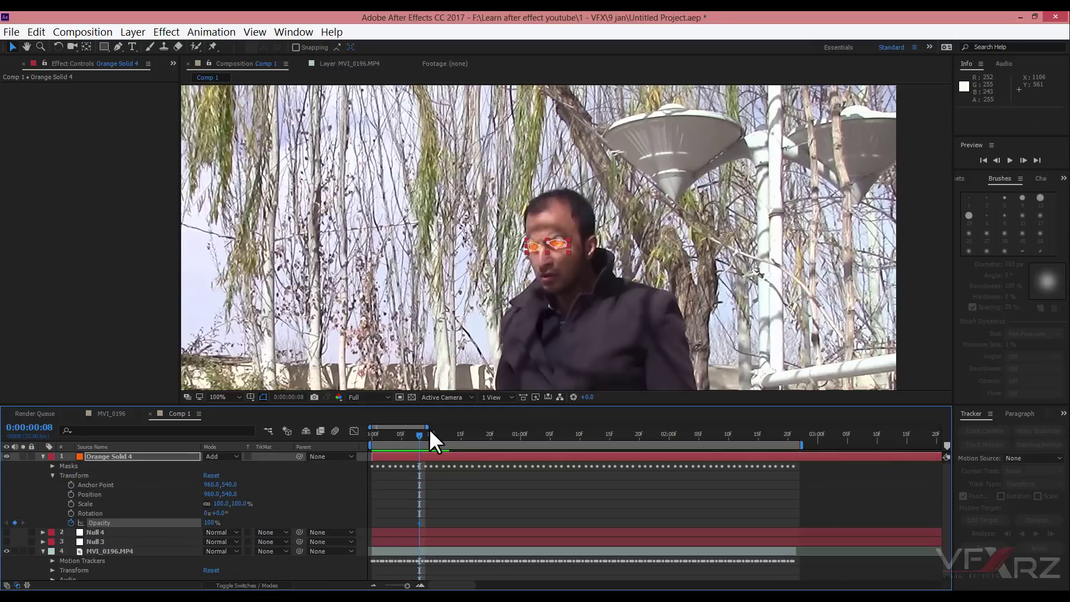
pyautogui.press('space')
pyautogui.click(438, 447)
pyautogui.moveTo(211, 524); pyautogui.dragTo(85, 533)
# Step: Add an opacity keyframe of 100% to Orange Solid 4 at 0:00:00:22, then collapse and deselect the layer
pyautogui.moveTo(458, 432); pyautogui.dragTo(503, 437)
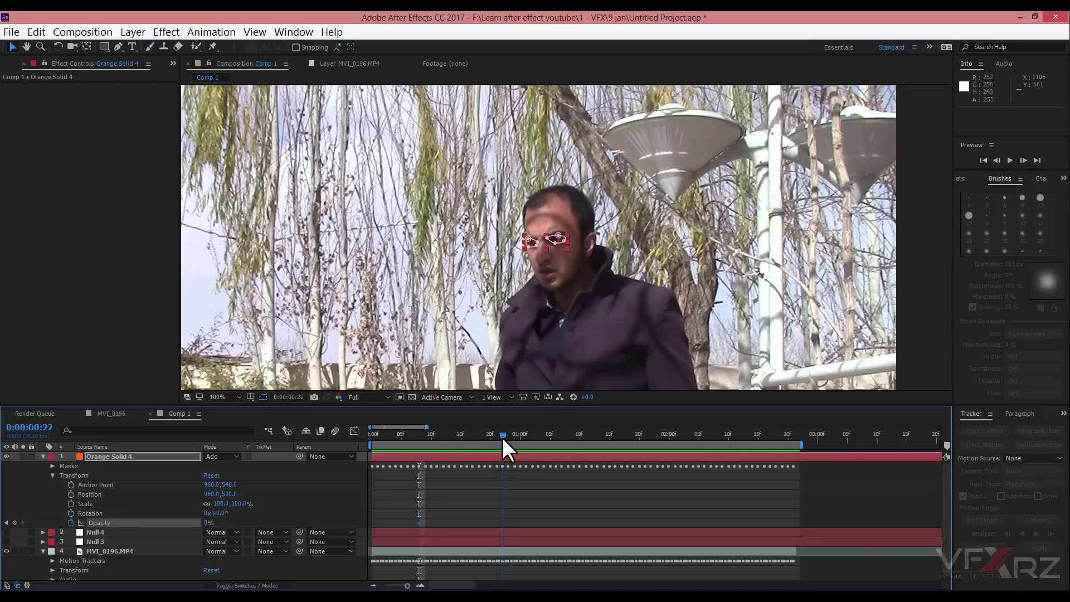
pyautogui.moveTo(207, 523); pyautogui.dragTo(251, 523)
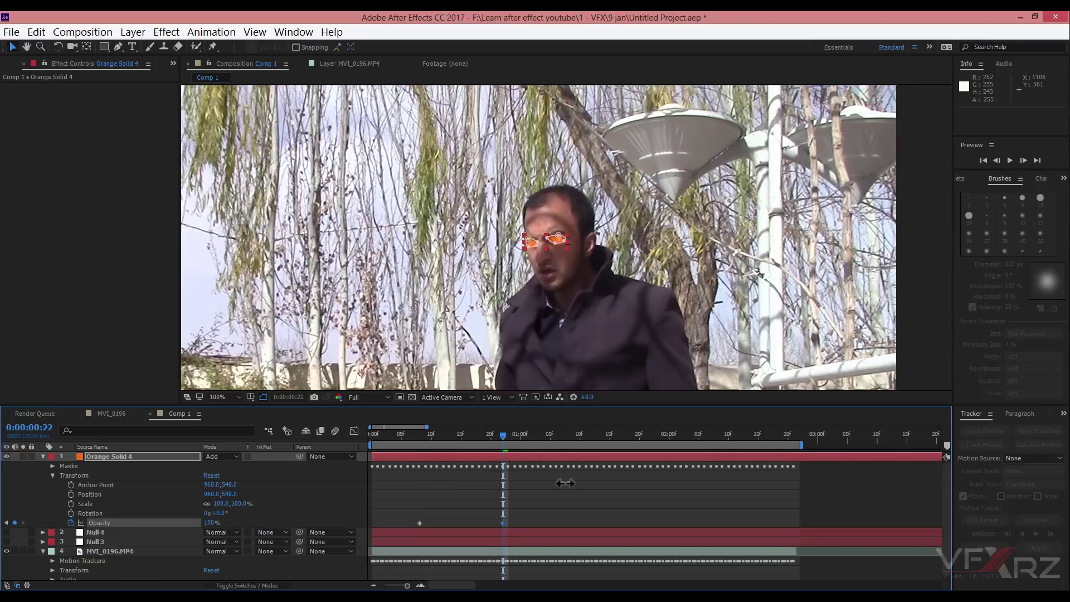
pyautogui.moveTo(494, 436); pyautogui.dragTo(501, 464)
pyautogui.click(43, 457)
pyautogui.click(97, 554)
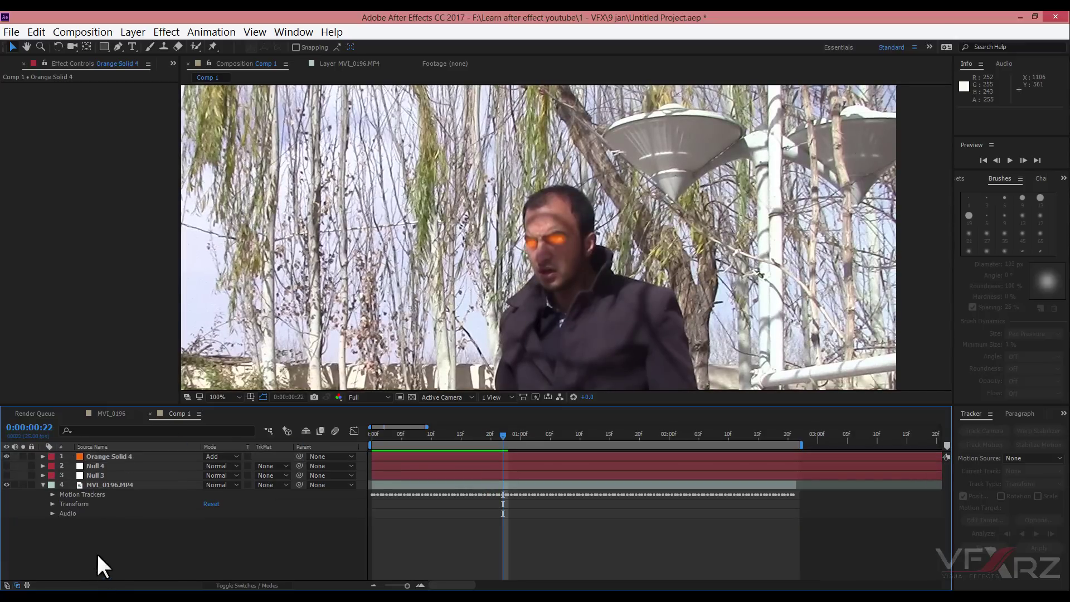
# Step: Create a 1920 x 1080 orange solid named Orange Solid 5 and apply the Video Copilot Saber effect to it
pyautogui.rightClick(157, 534)
pyautogui.moveTo(241, 406)
pyautogui.click(418, 442)
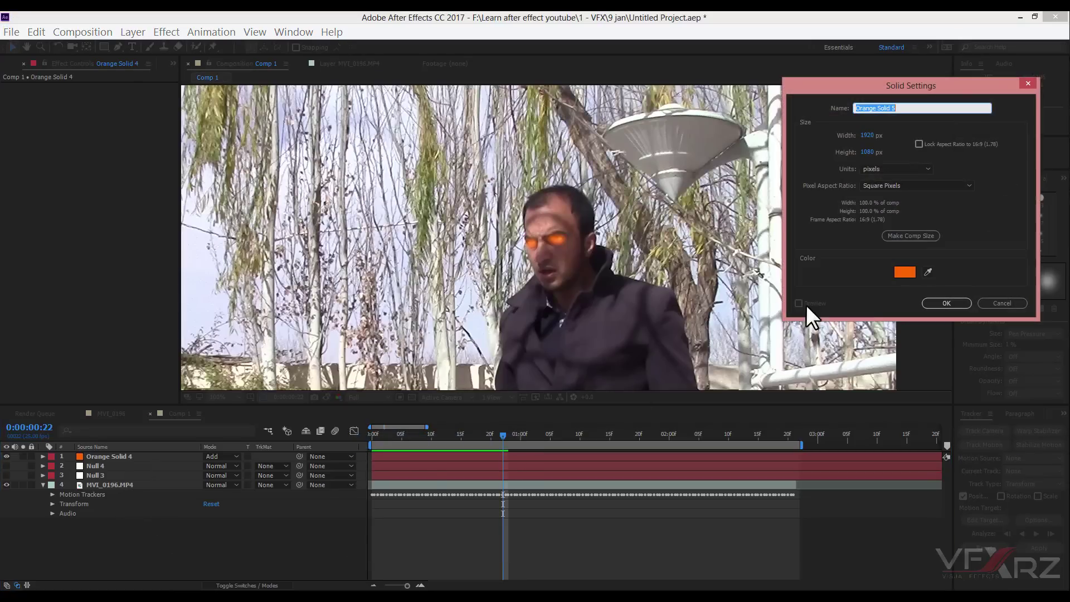
pyautogui.click(967, 299)
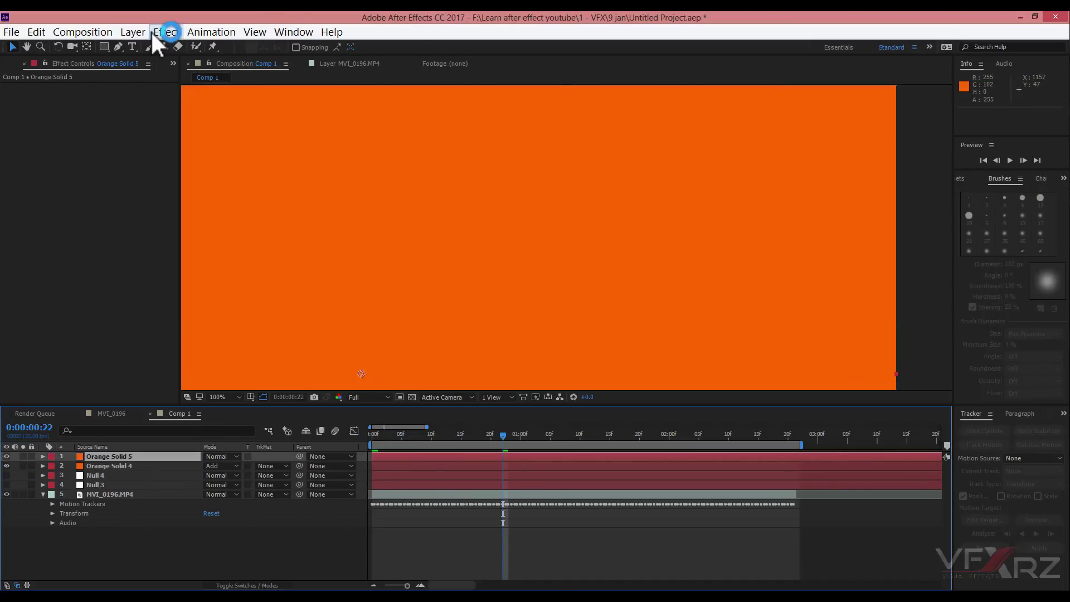
pyautogui.click(152, 32)
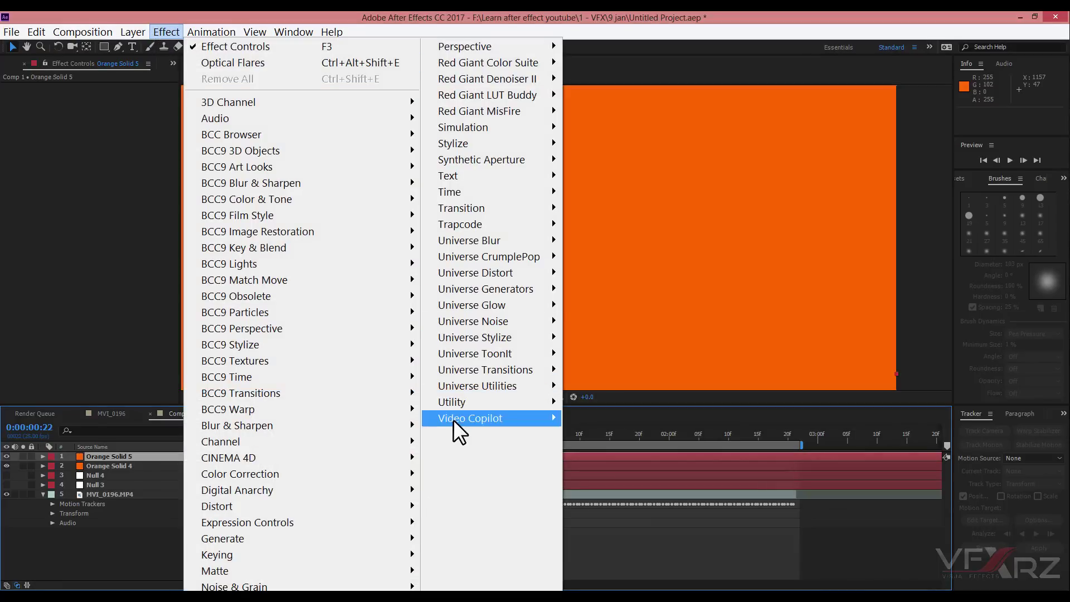
pyautogui.moveTo(455, 423)
pyautogui.click(624, 478)
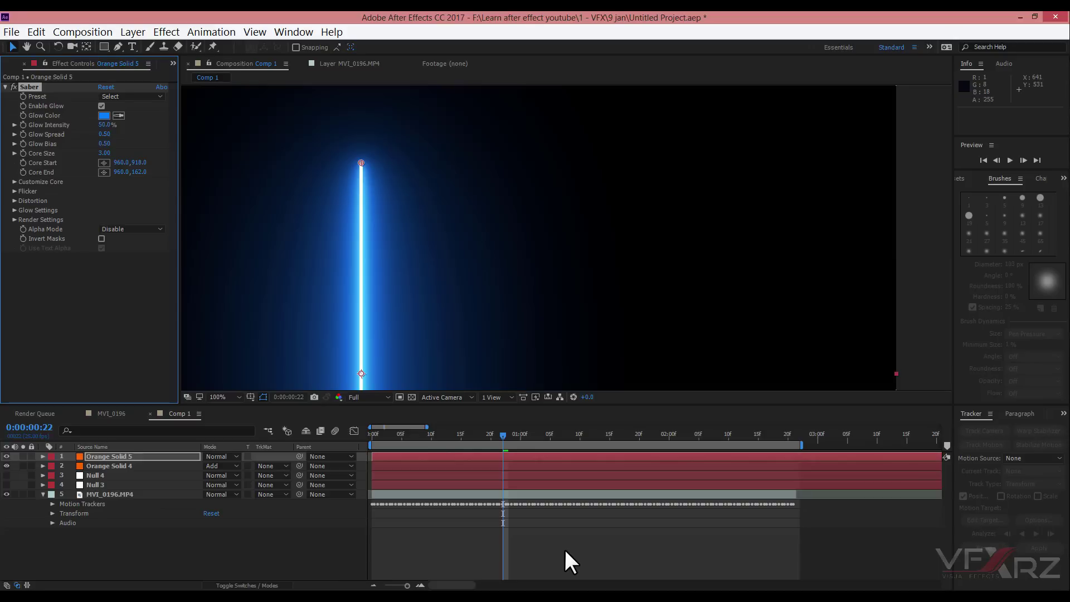
# Step: Fit the whole frame in view and set the Saber preset on Orange Solid 5 to Core
pyautogui.press('h')
pyautogui.scroll(-2, 422, 300)
pyautogui.moveTo(597, 226); pyautogui.dragTo(498, 253)
pyautogui.click(116, 97)
pyautogui.click(198, 326)
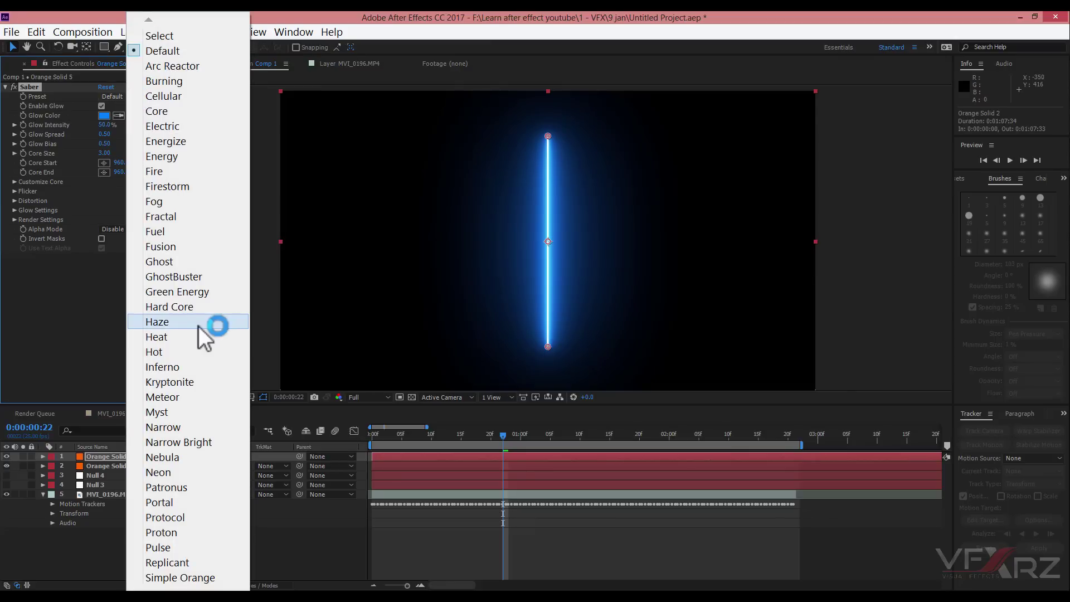
pyautogui.click(203, 114)
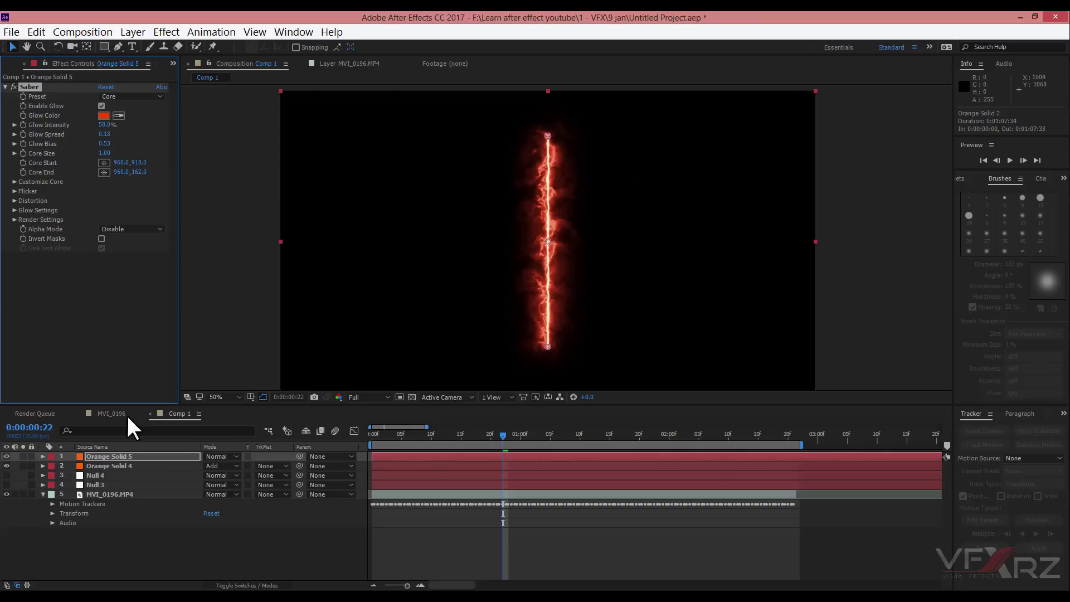
# Step: Set Saber's Composite Settings to Transparent and position the beam with Core Start at -116, 956 and Core End at 1232, 336, near the man's face
pyautogui.click(14, 220)
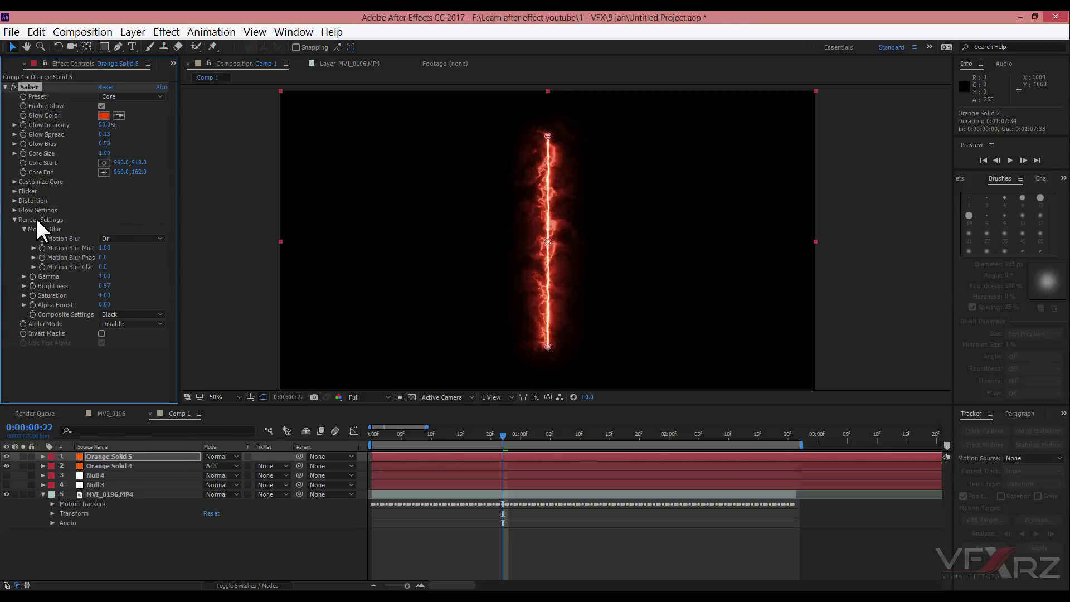
pyautogui.click(115, 314)
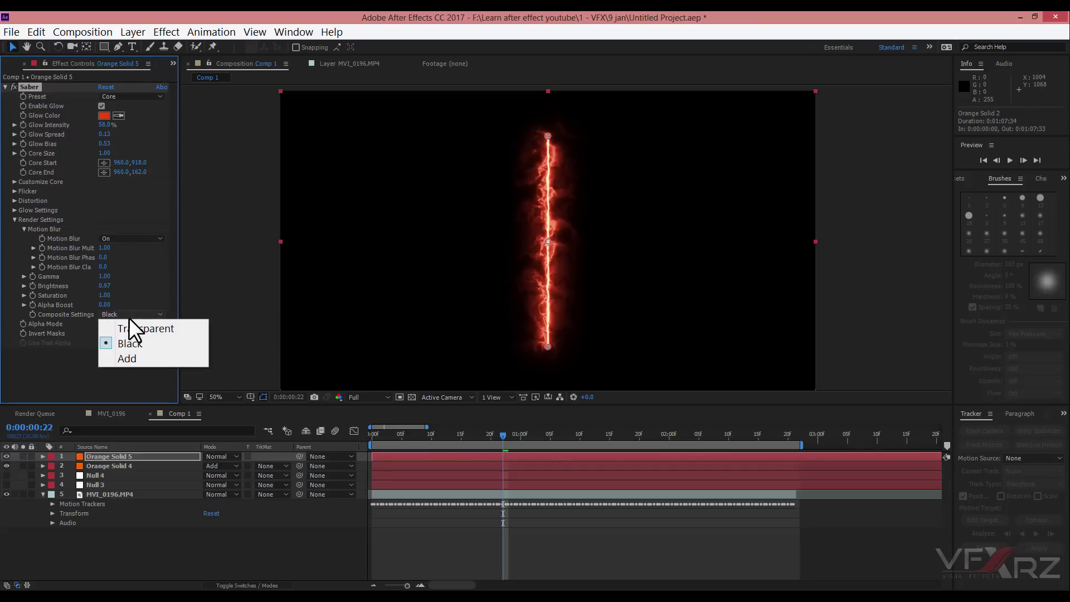
pyautogui.click(125, 329)
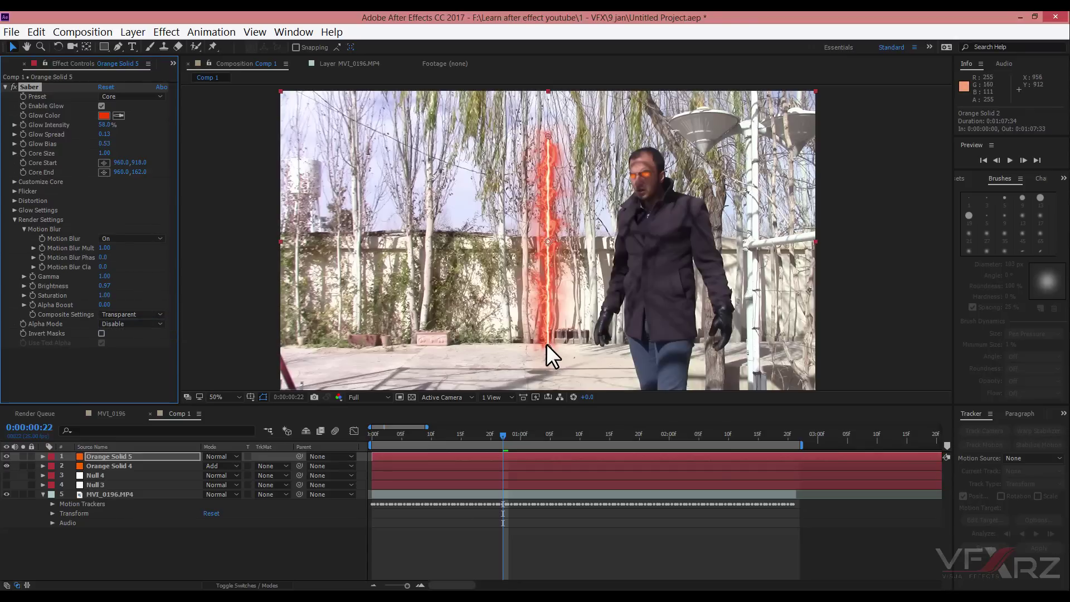
pyautogui.moveTo(549, 347); pyautogui.dragTo(491, 343)
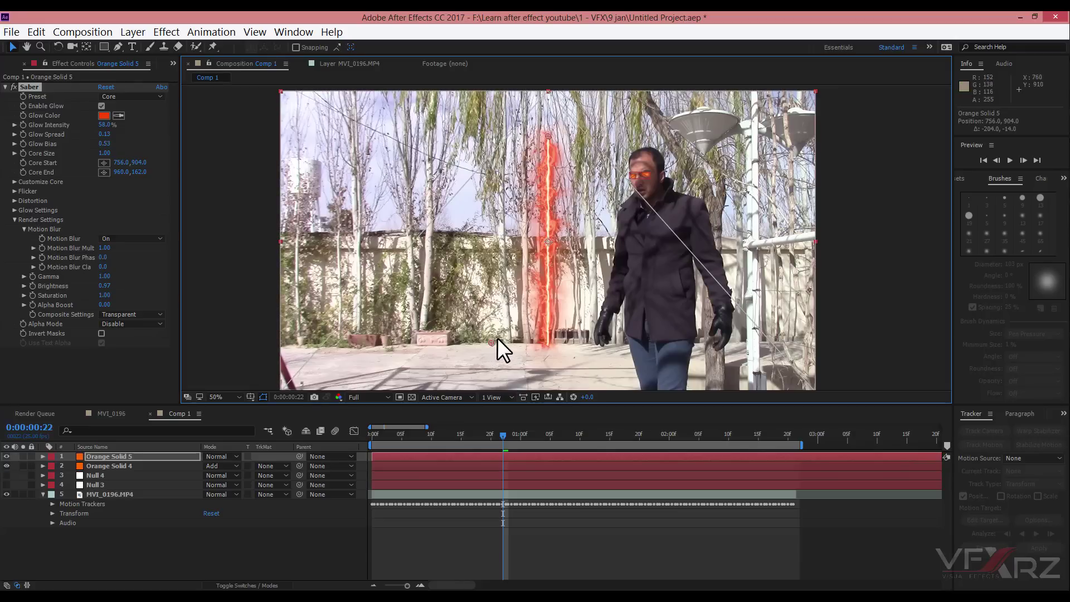
pyautogui.click(548, 137)
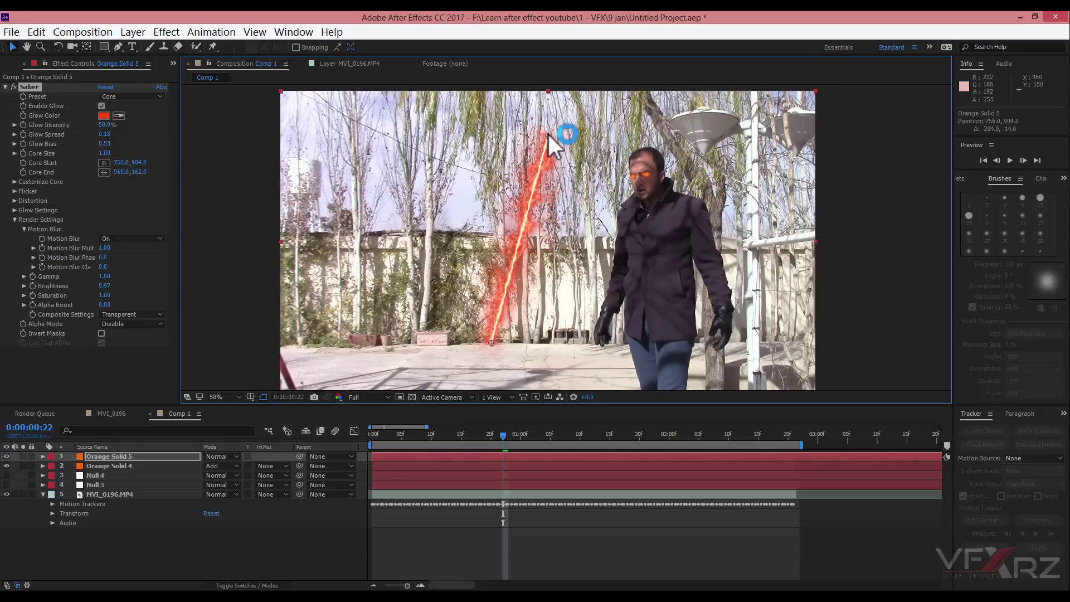
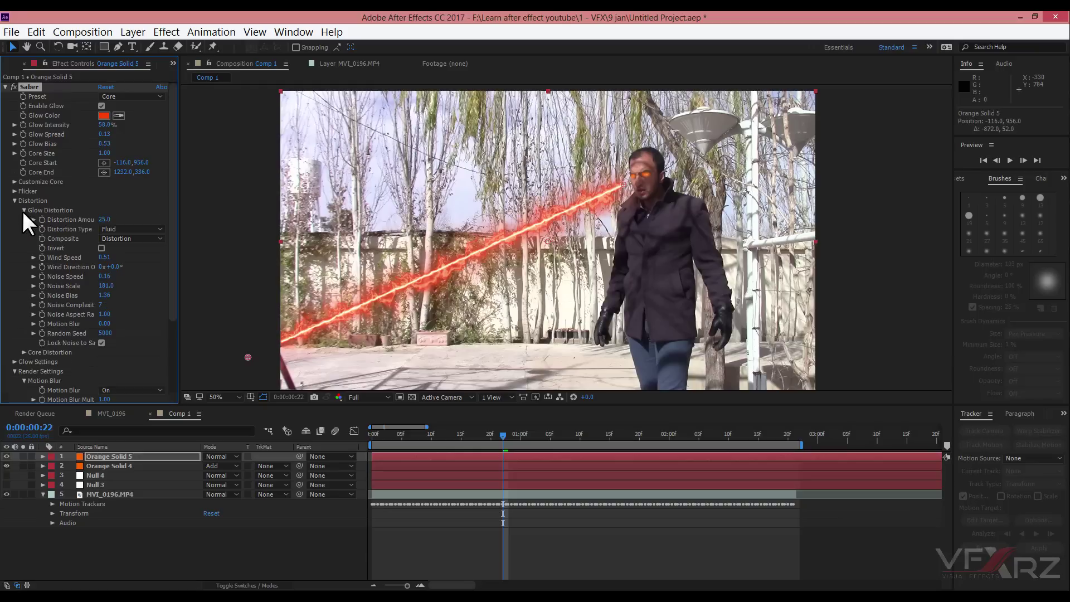
# Step: Set the distortion type to Energy for both the Glow Distortion and the Core Distortion of the Saber beam
pyautogui.click(136, 229)
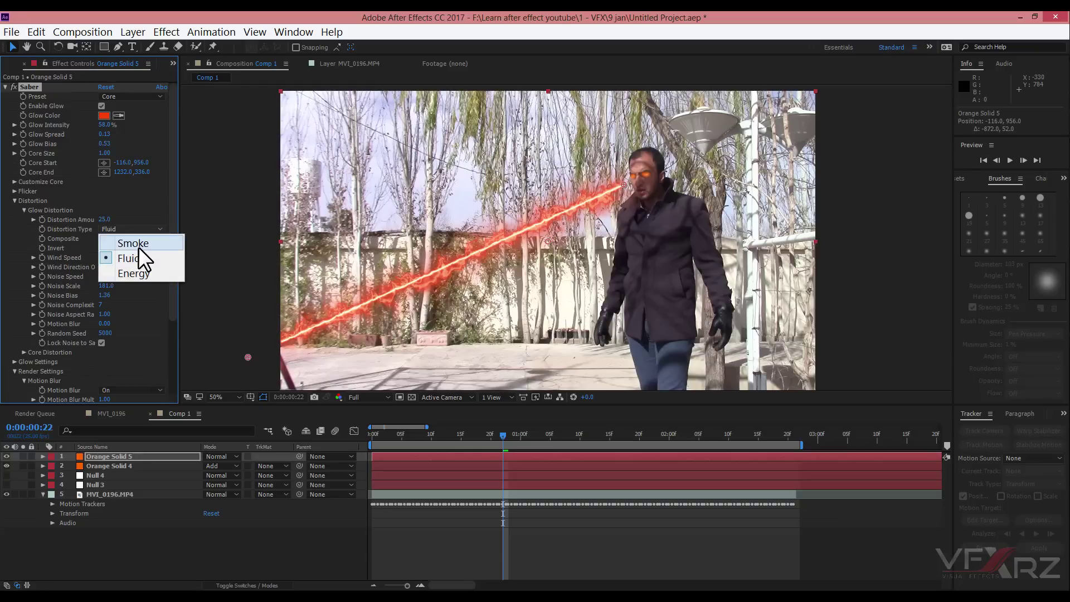
pyautogui.click(144, 274)
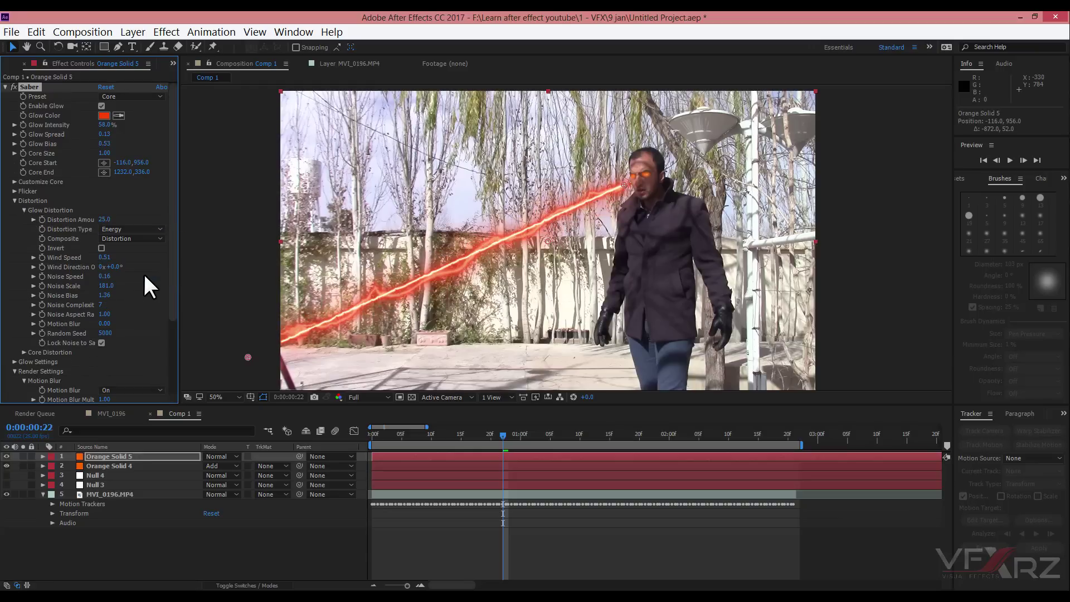
pyautogui.click(24, 353)
pyautogui.scroll(-3, 72, 289)
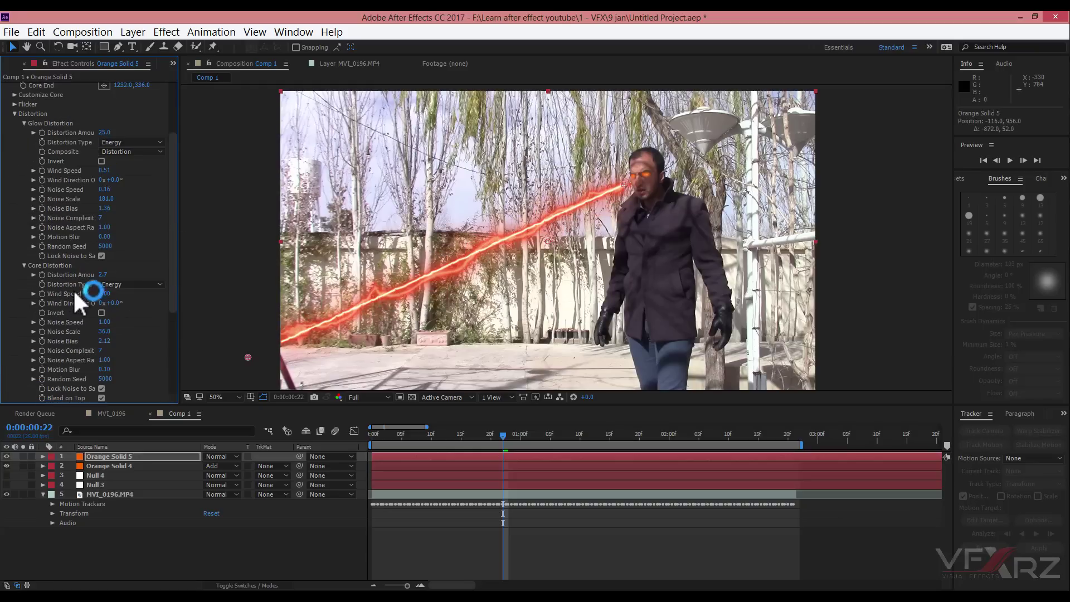
pyautogui.click(111, 284)
pyautogui.click(124, 326)
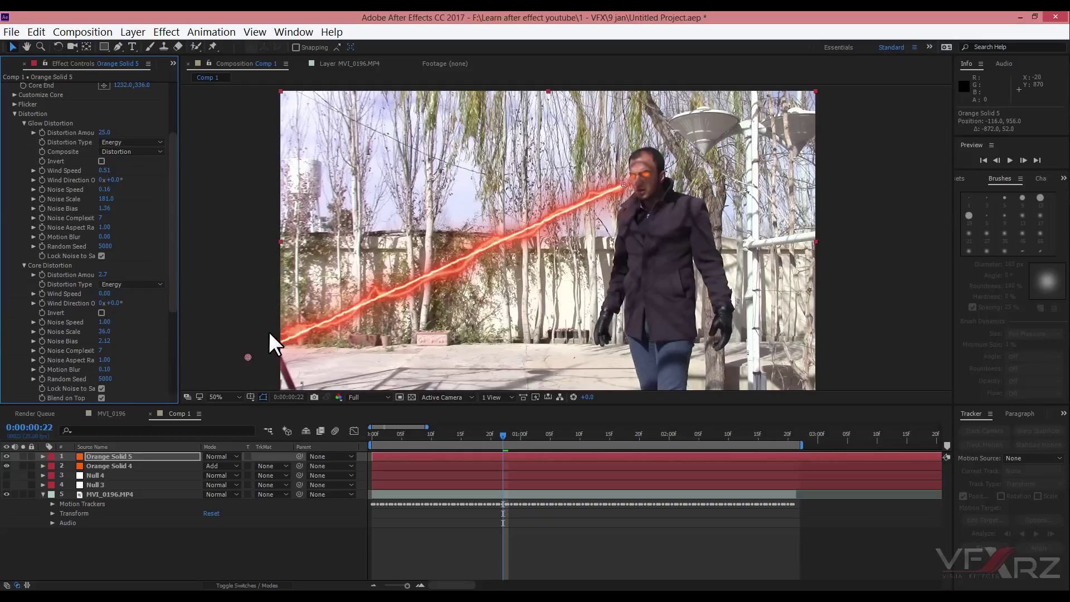
# Step: Set the Wind Speed to 10 for both the Glow Distortion and the Core Distortion of the Saber beam
pyautogui.scroll(2, 146, 244)
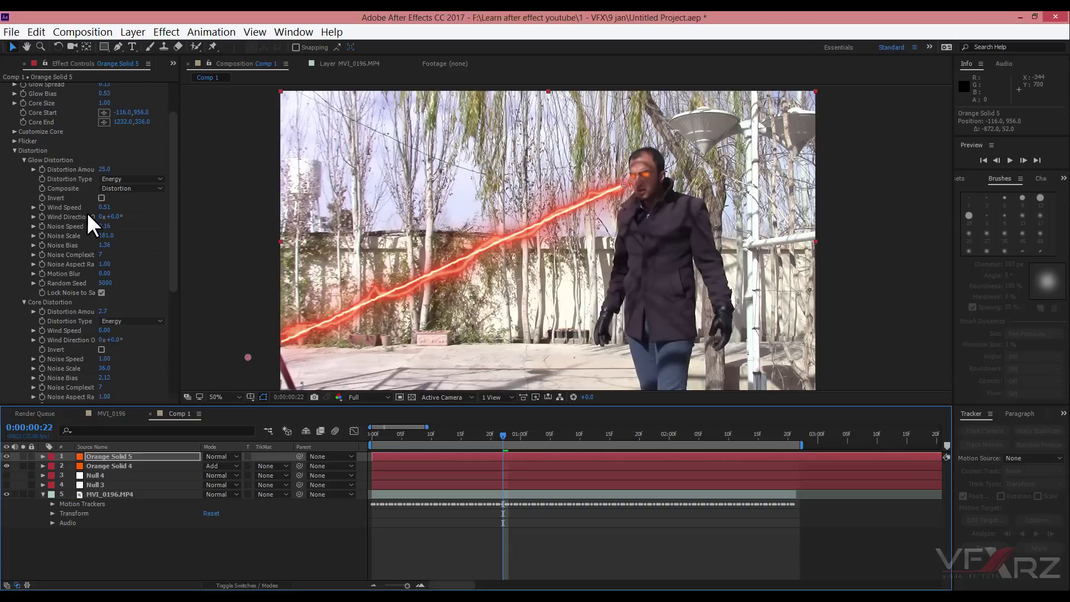
pyautogui.click(105, 208)
pyautogui.write('10')
pyautogui.press('Return')
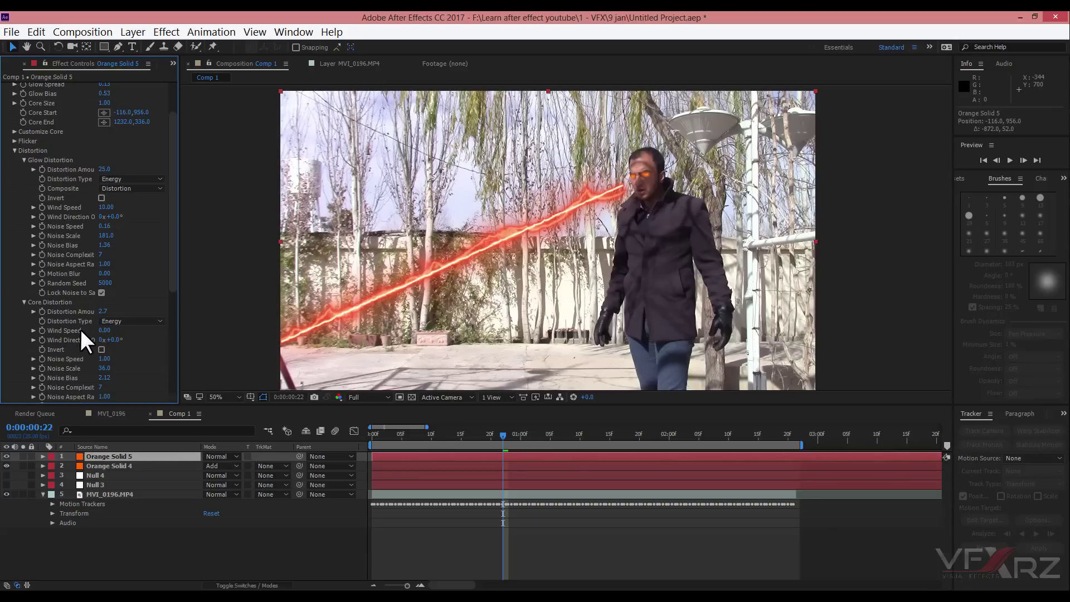
pyautogui.click(104, 331)
pyautogui.write('10')
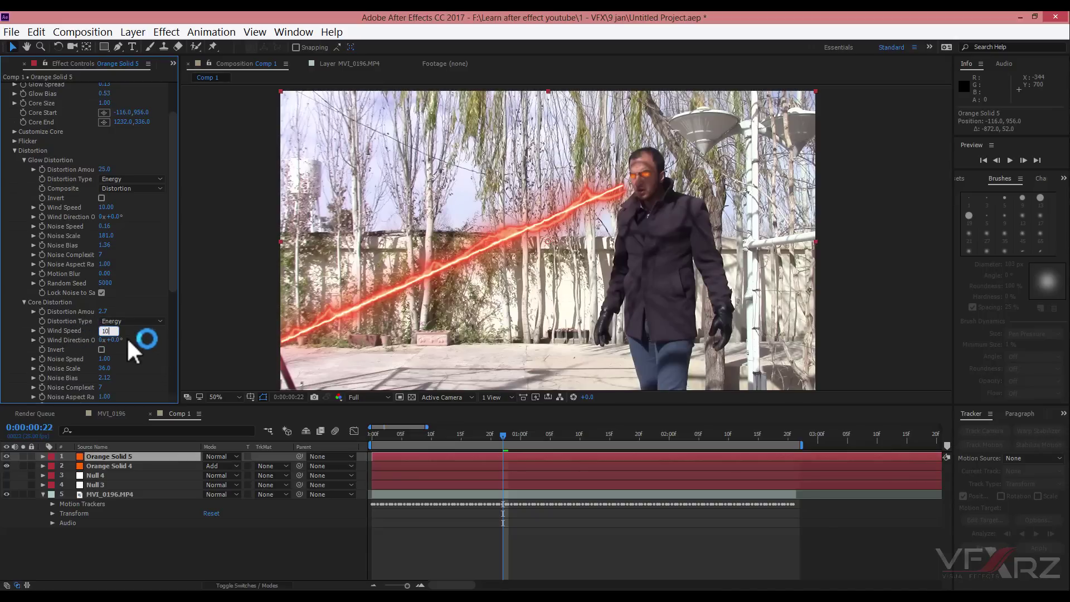
pyautogui.press('Return')
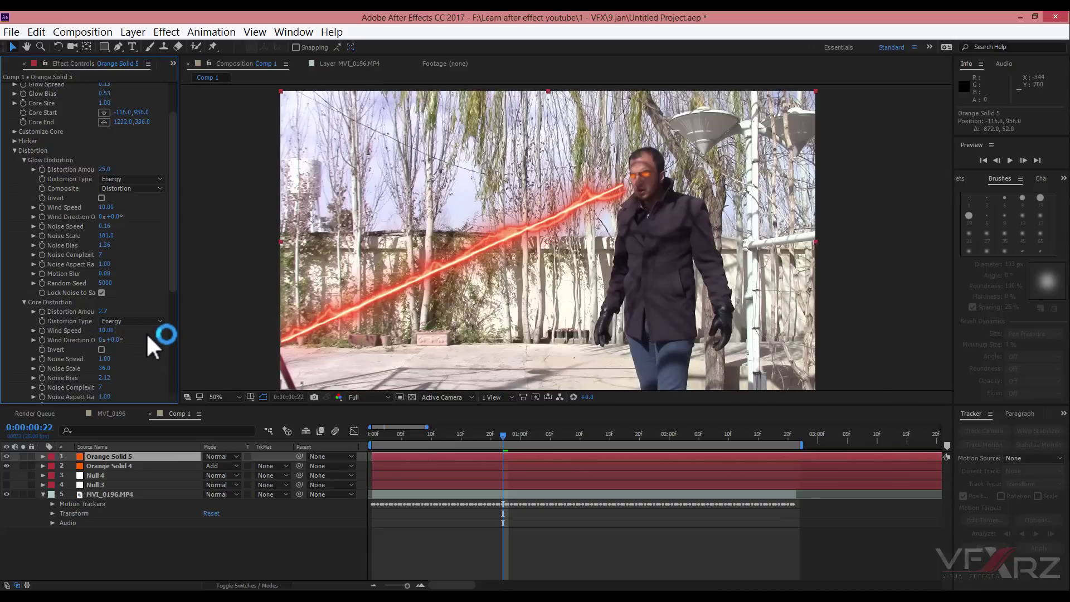
# Step: Set the Wind Direction to 180° for both the Glow Distortion and the Core Distortion
pyautogui.scroll(3, 143, 328)
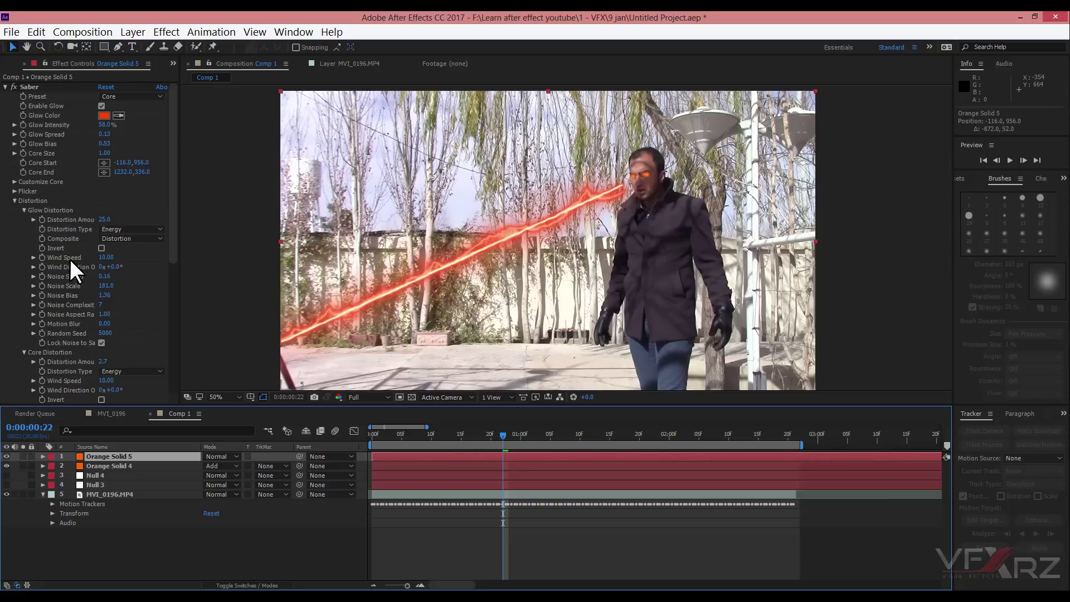
pyautogui.click(119, 267)
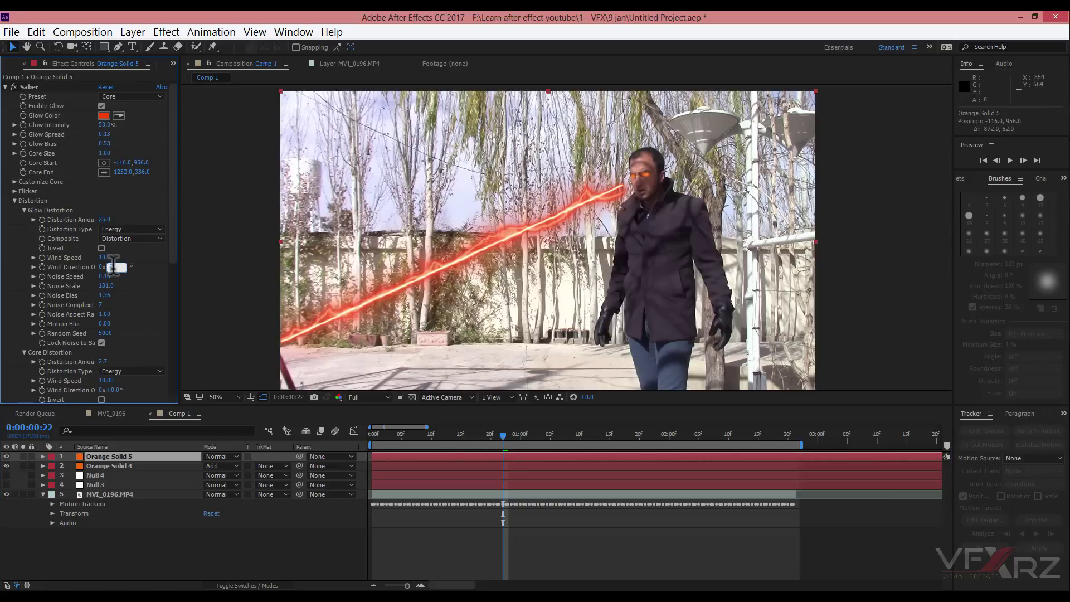
pyautogui.write('180')
pyautogui.press('Return')
pyautogui.scroll(-3, 143, 345)
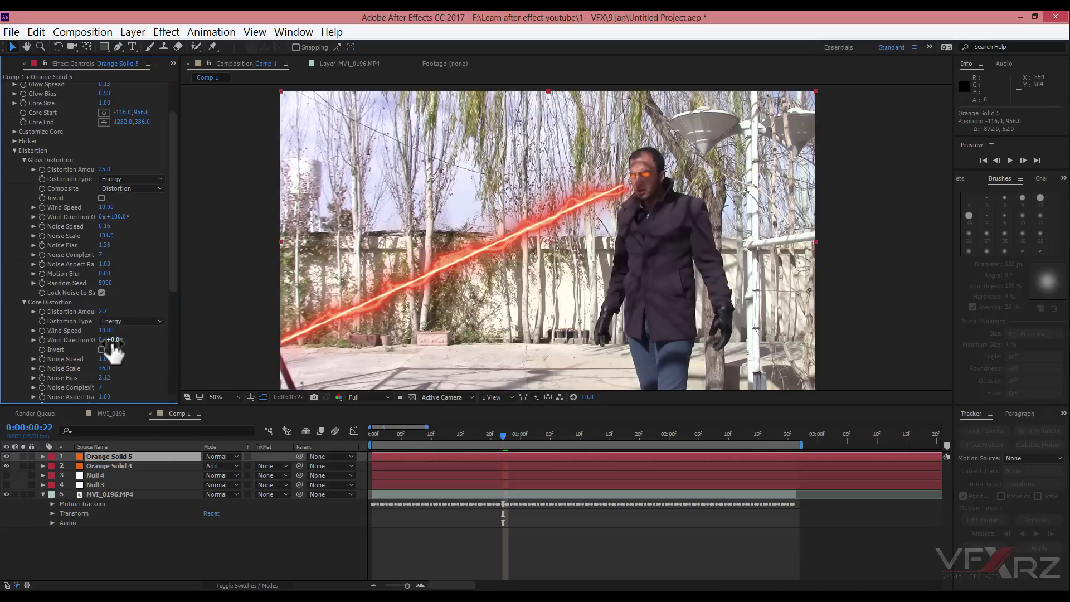
pyautogui.click(115, 340)
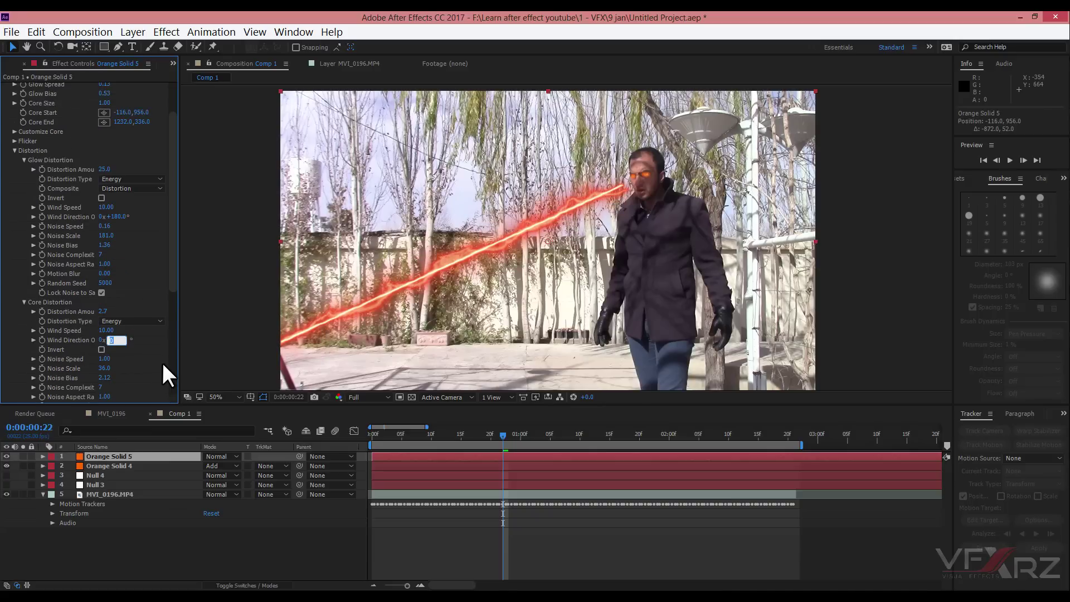
pyautogui.write('180')
pyautogui.press('Return')
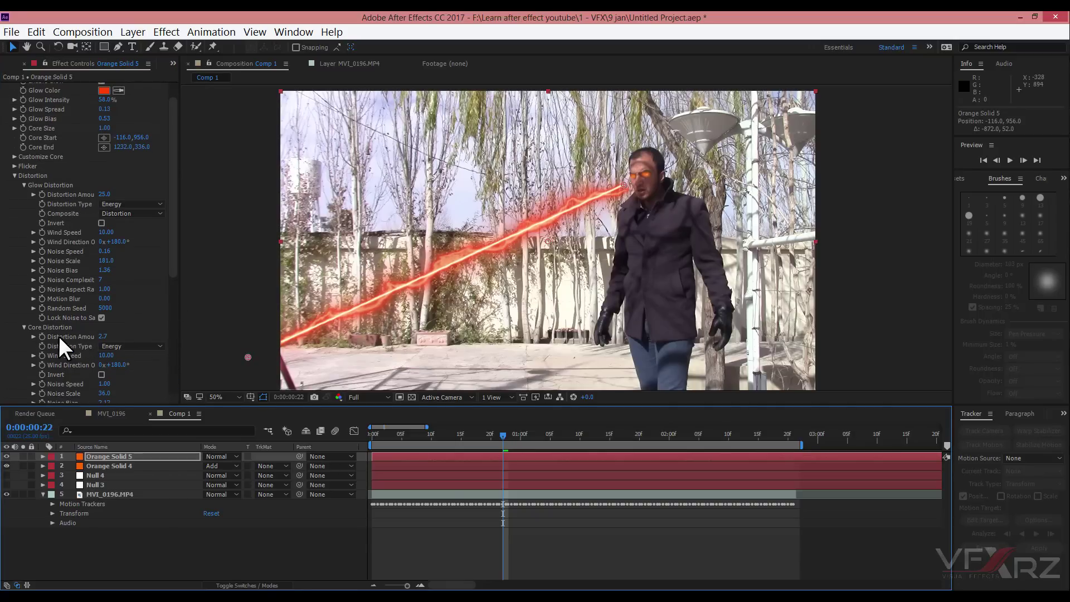
# Step: Set the Core Distortion amount to 10 and change the Glow Distortion's Composite option to Multiply
pyautogui.click(103, 337)
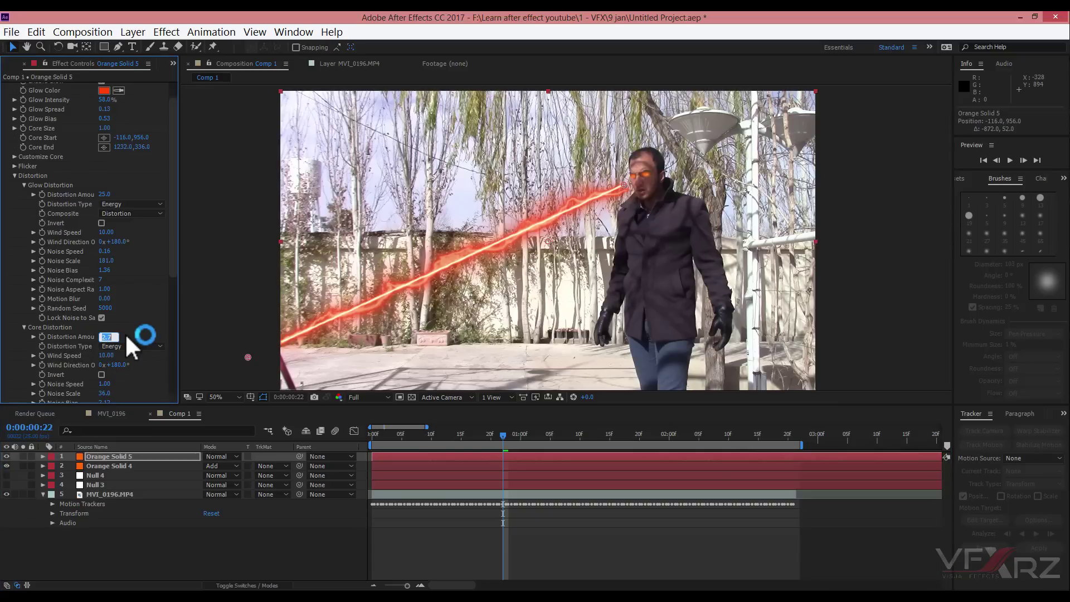
pyautogui.press('Return')
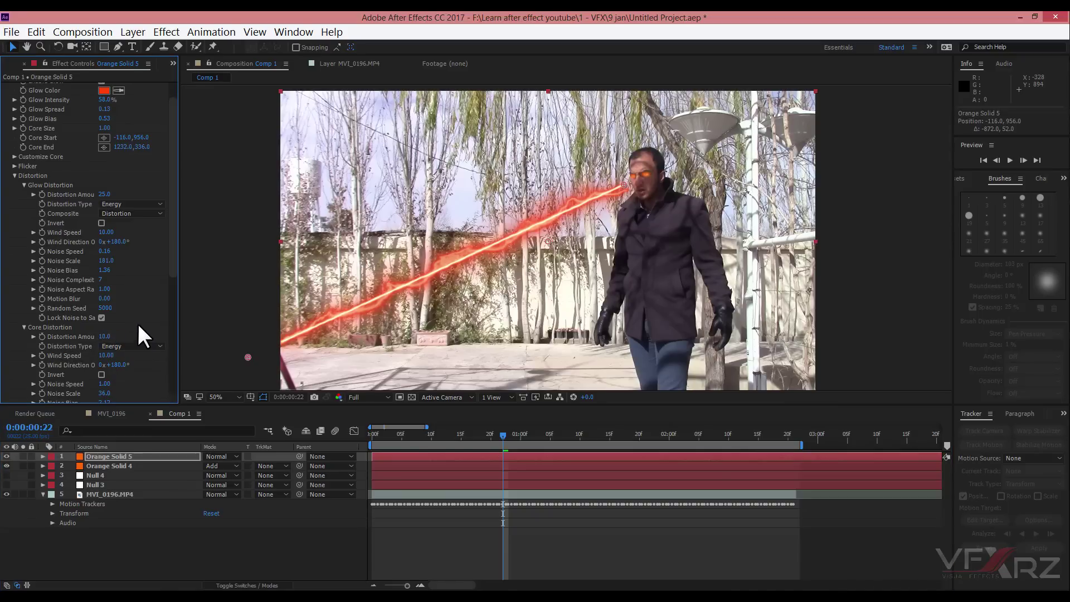
pyautogui.click(563, 291)
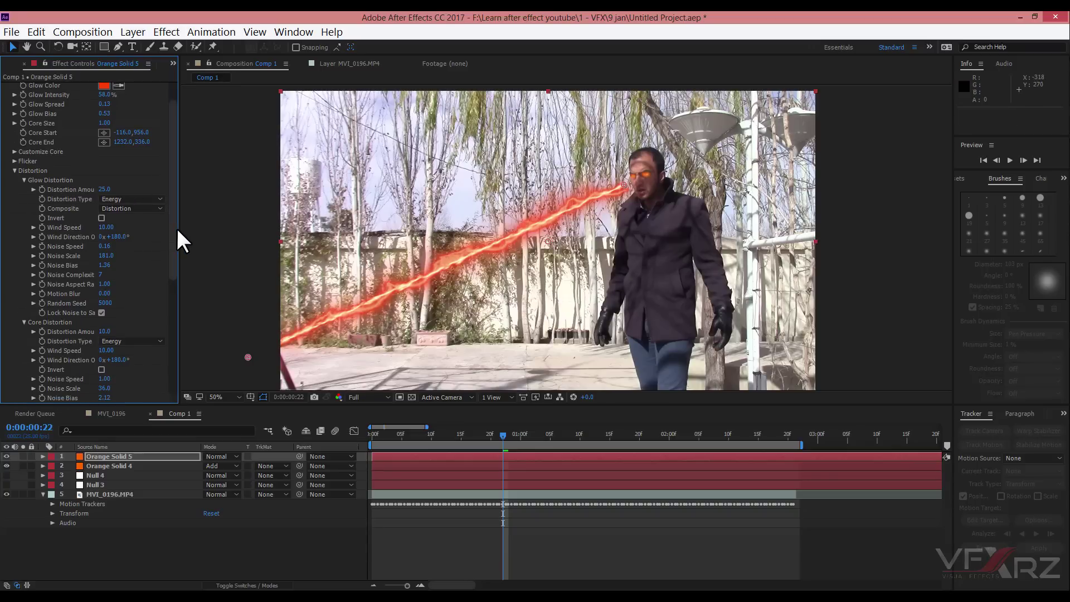
pyautogui.click(150, 212)
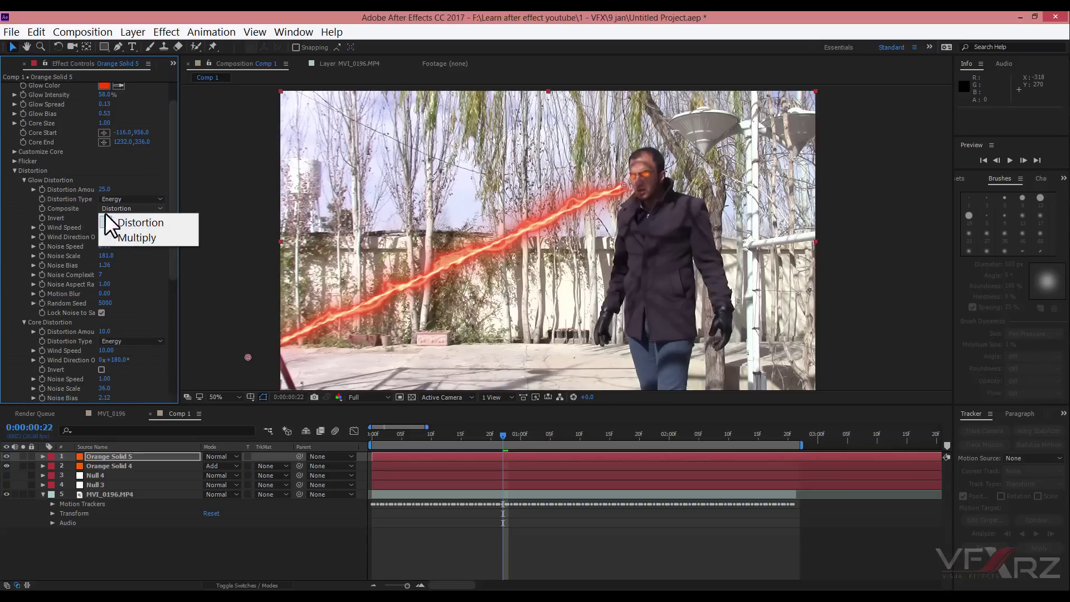
pyautogui.click(146, 237)
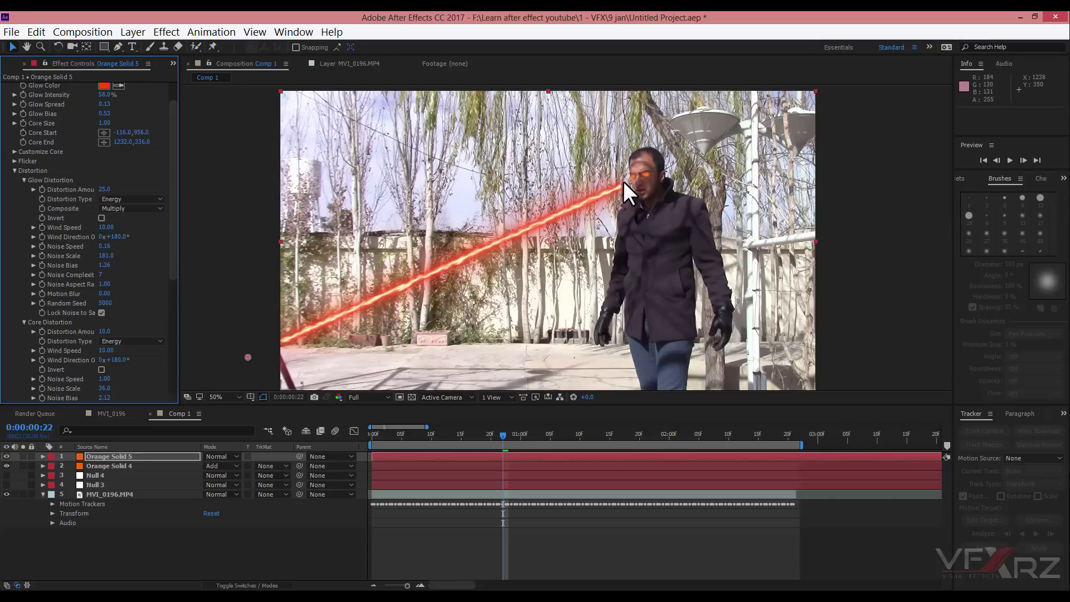
# Step: Reposition the Saber beam with Core Start at about -108, 846 and Core End at about 1198, 340, just in front of the face
pyautogui.moveTo(623, 179)
pyautogui.mouseDown()
pyautogui.moveTo(620, 199)
pyautogui.moveTo(620, 177)
pyautogui.mouseUp()
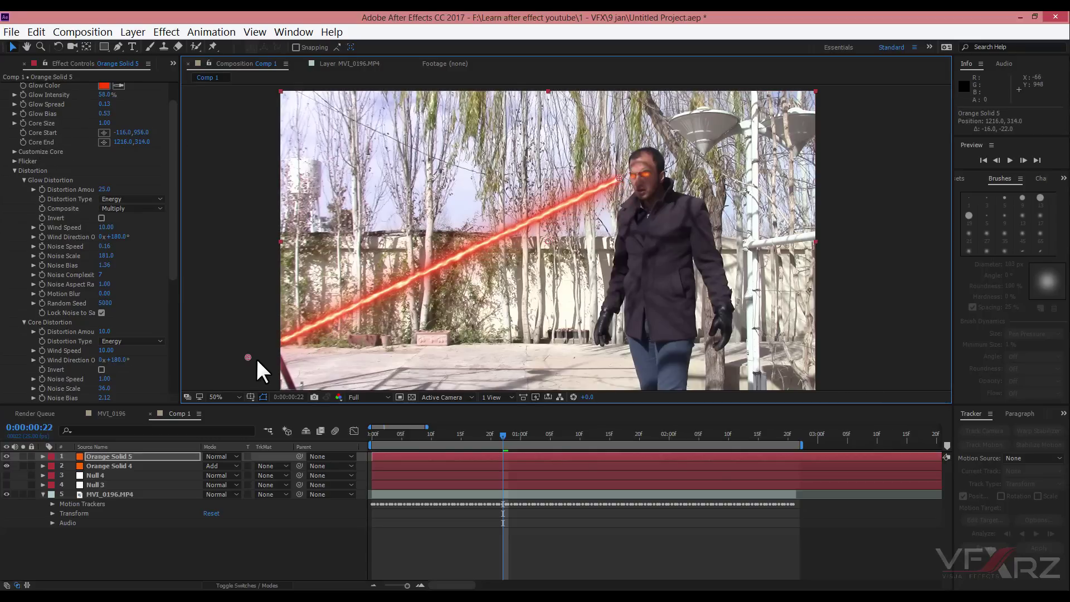
pyautogui.moveTo(246, 357); pyautogui.dragTo(250, 327)
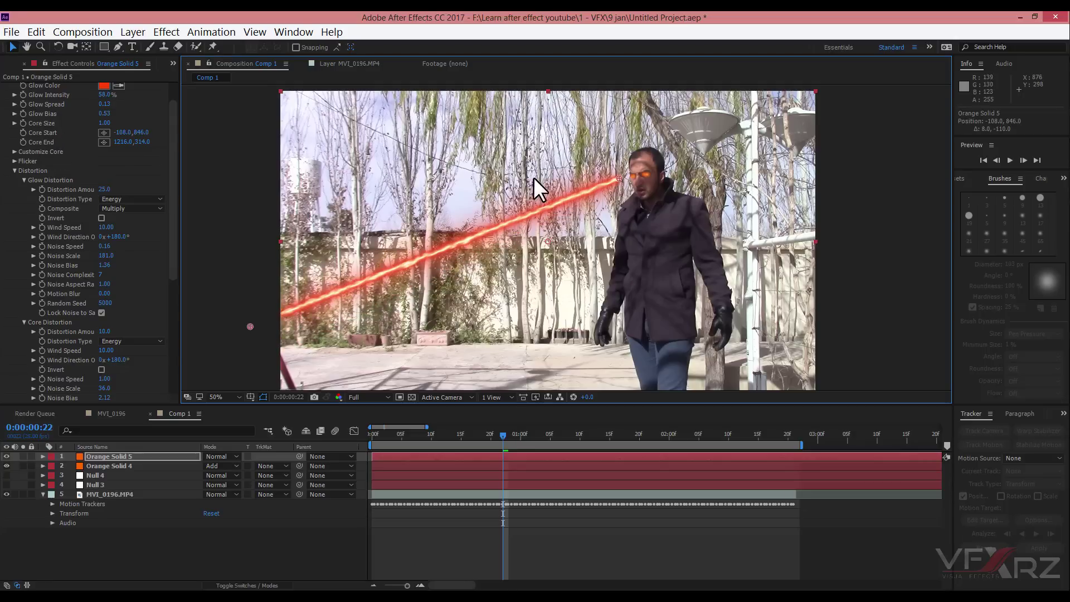
pyautogui.moveTo(619, 179); pyautogui.dragTo(616, 185)
# Step: Make Null 3 and Null 4 visible and select Null 4, the tracked null on the eye nearest the beam
pyautogui.click(117, 484)
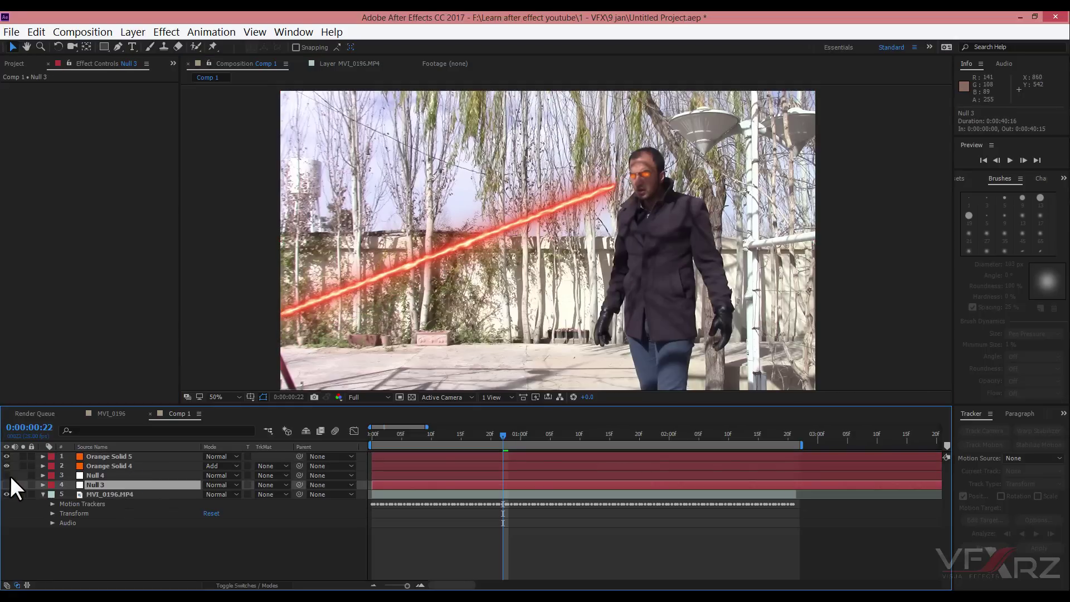
pyautogui.moveTo(6, 484); pyautogui.dragTo(6, 476)
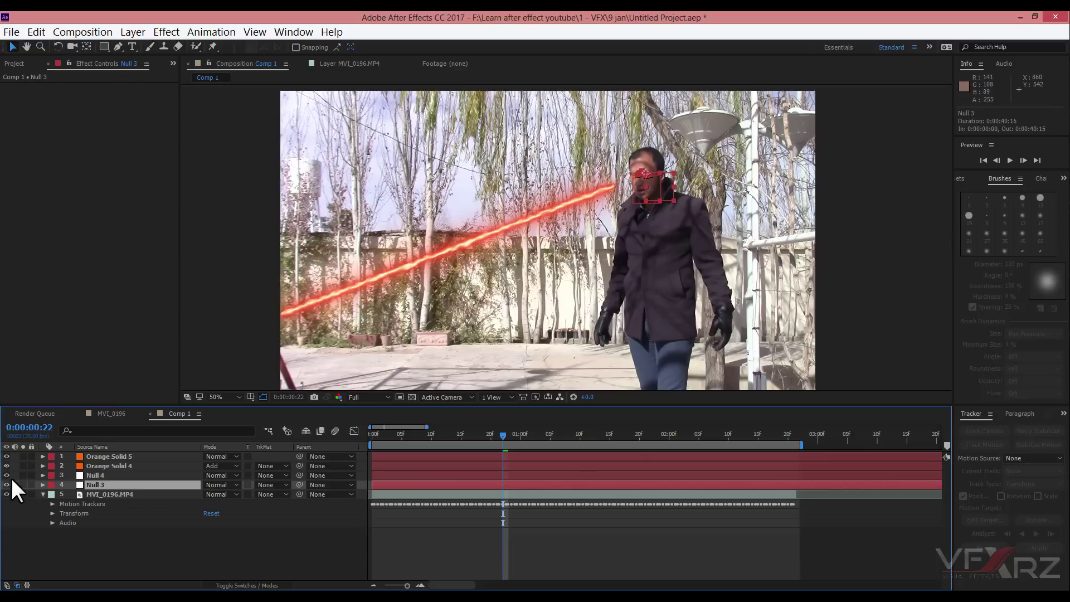
pyautogui.click(106, 476)
pyautogui.click(102, 483)
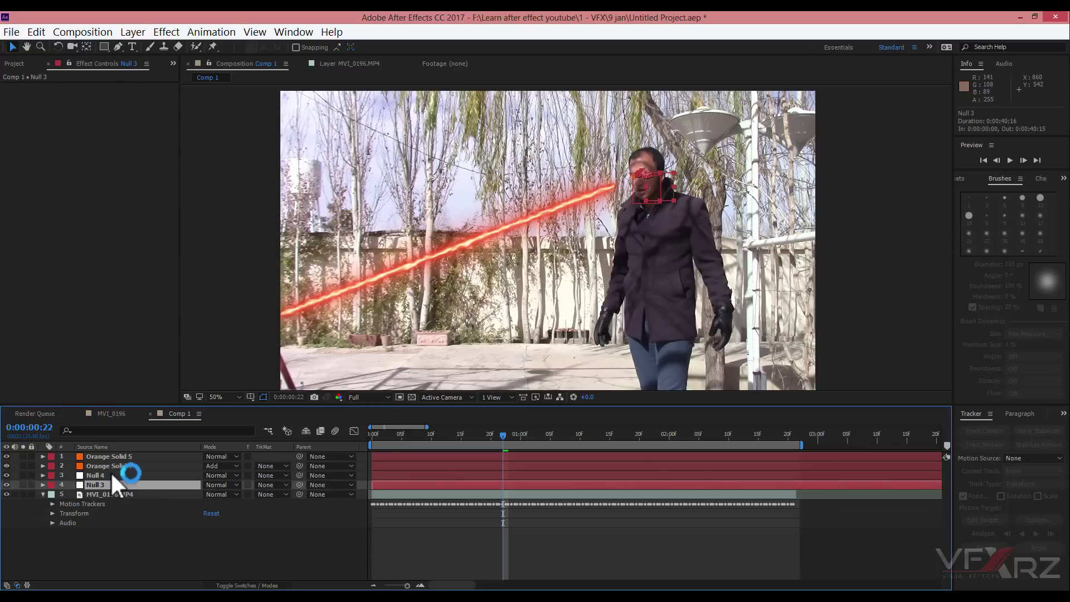
pyautogui.click(110, 476)
pyautogui.click(102, 484)
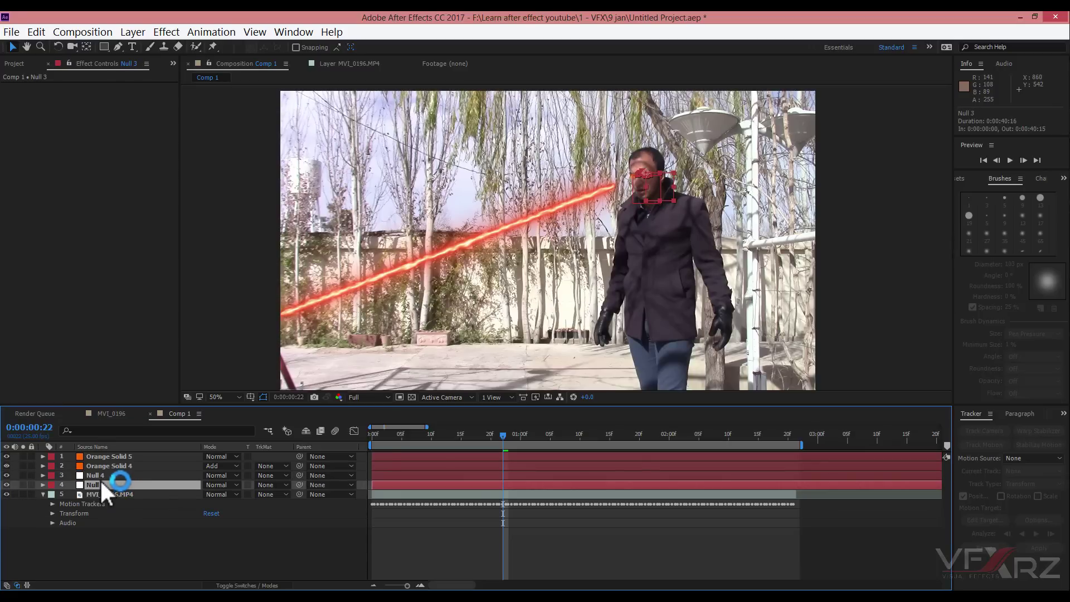
pyautogui.click(102, 475)
pyautogui.scroll(2, 661, 177)
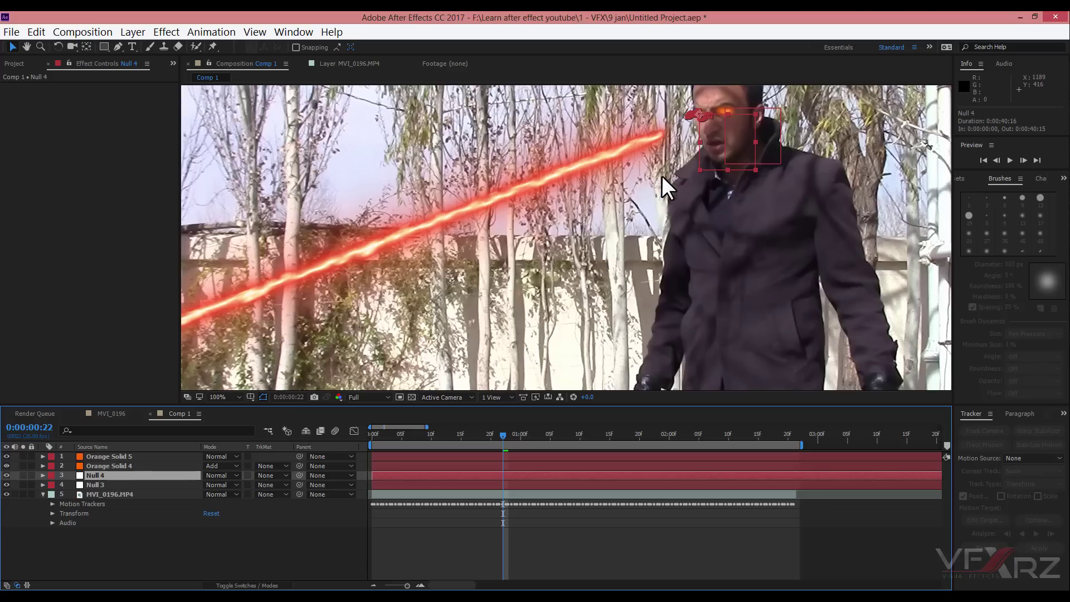
pyautogui.scroll(4, 646, 243)
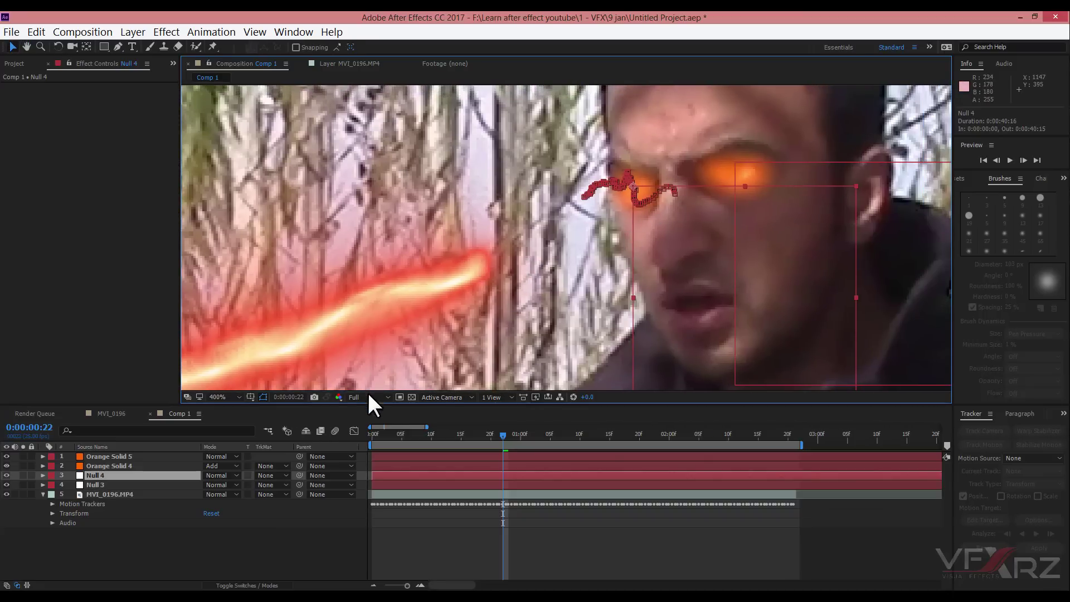
# Step: Link Saber's Core End on Orange Solid 5 to Null 4's Position with the expression thisComp.layer("Null 4").transform.position
pyautogui.click(43, 474)
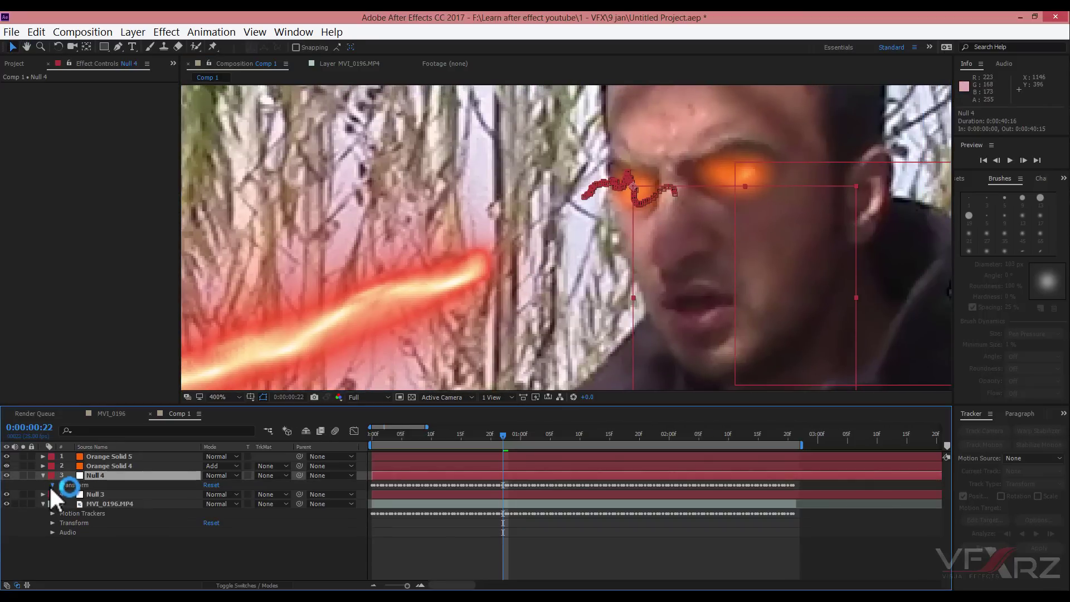
pyautogui.click(51, 485)
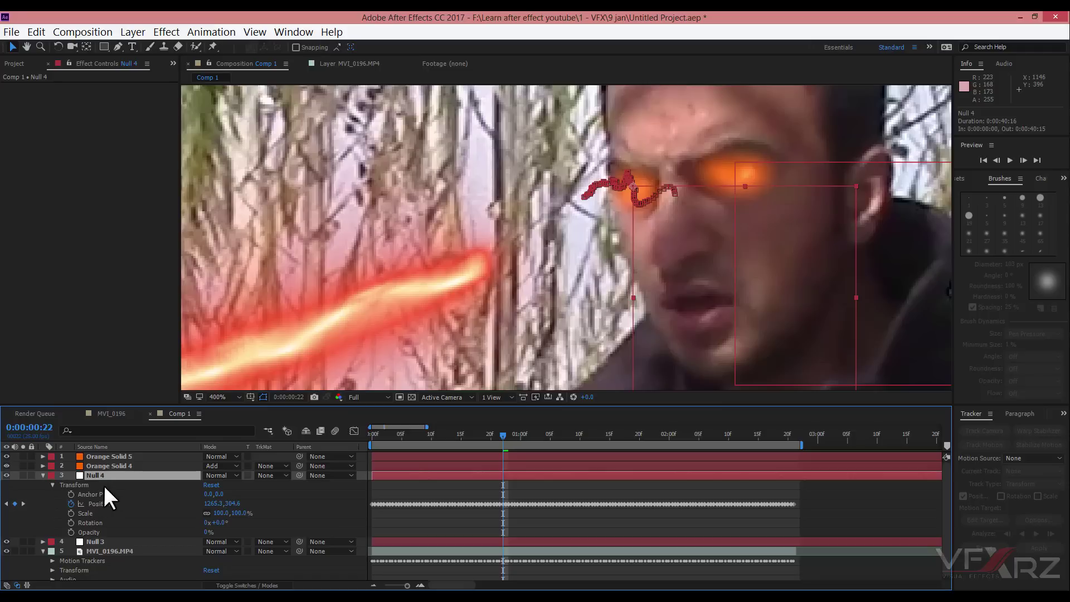
pyautogui.click(109, 457)
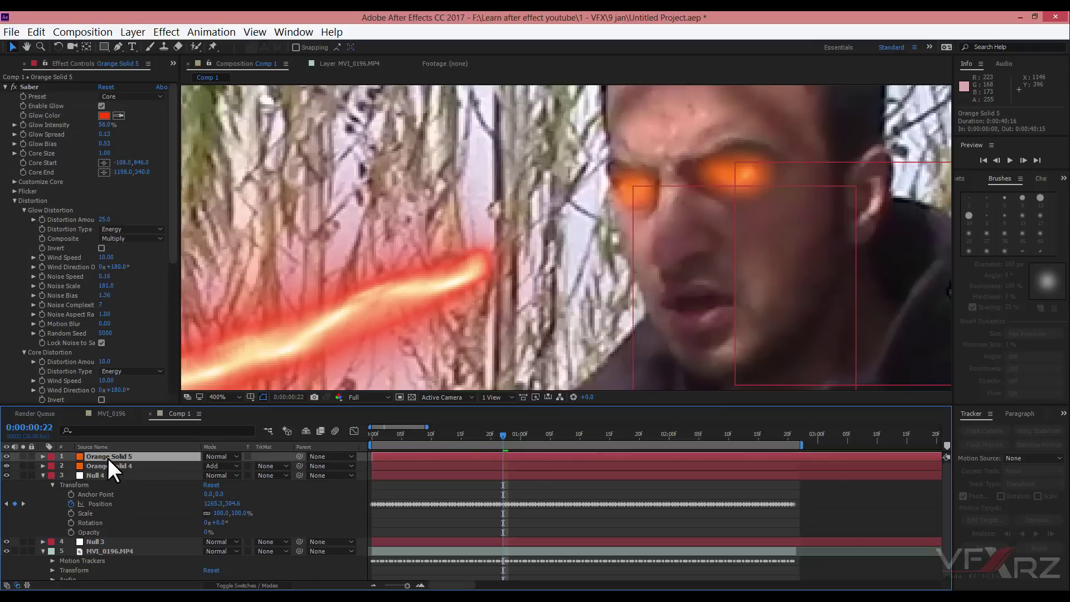
pyautogui.click(42, 172)
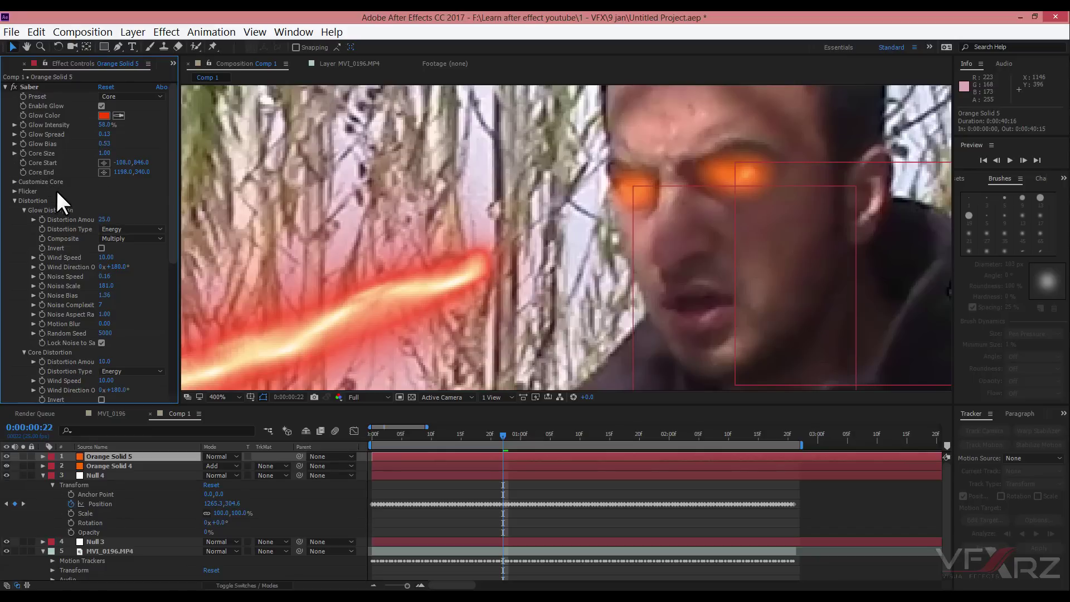
pyautogui.keyDown('alt'); pyautogui.click(22, 171); pyautogui.keyUp('alt')
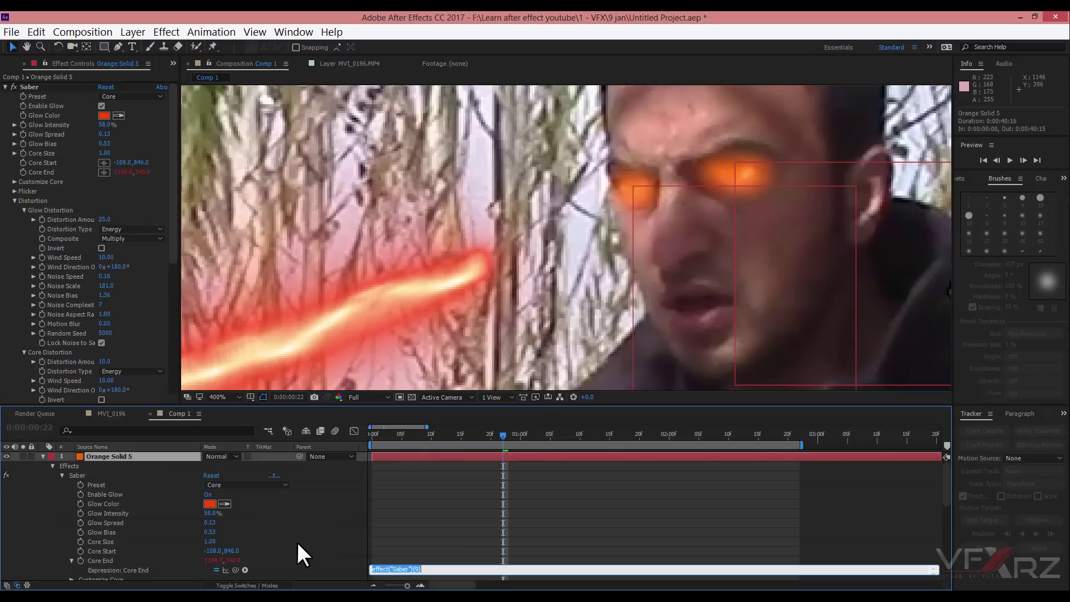
pyautogui.scroll(-1, 300, 534)
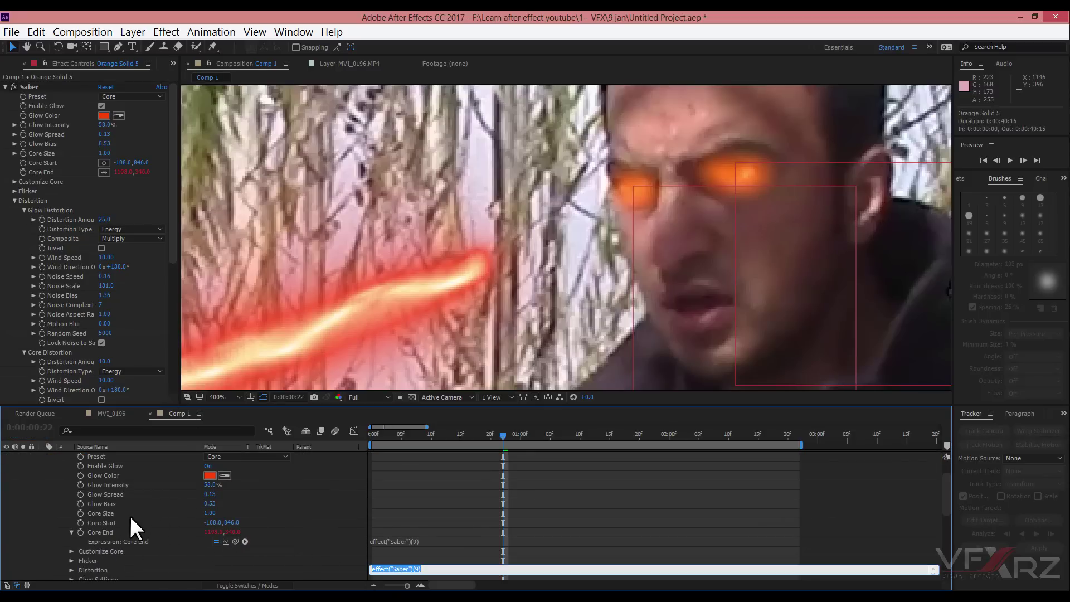
pyautogui.scroll(1, 103, 534)
pyautogui.scroll(-2, 101, 519)
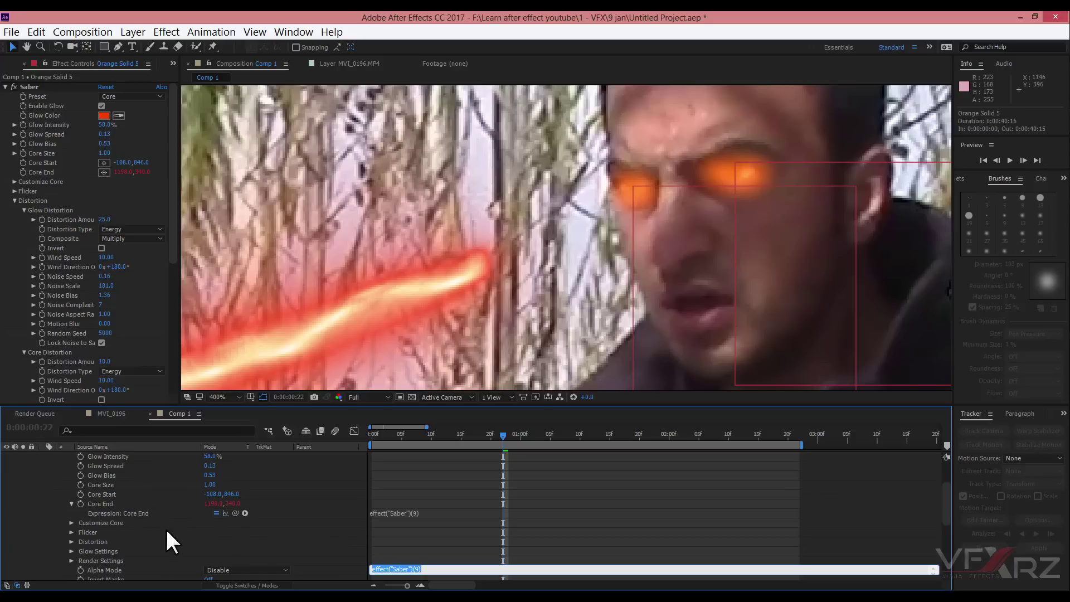
pyautogui.moveTo(212, 540); pyautogui.dragTo(105, 501)
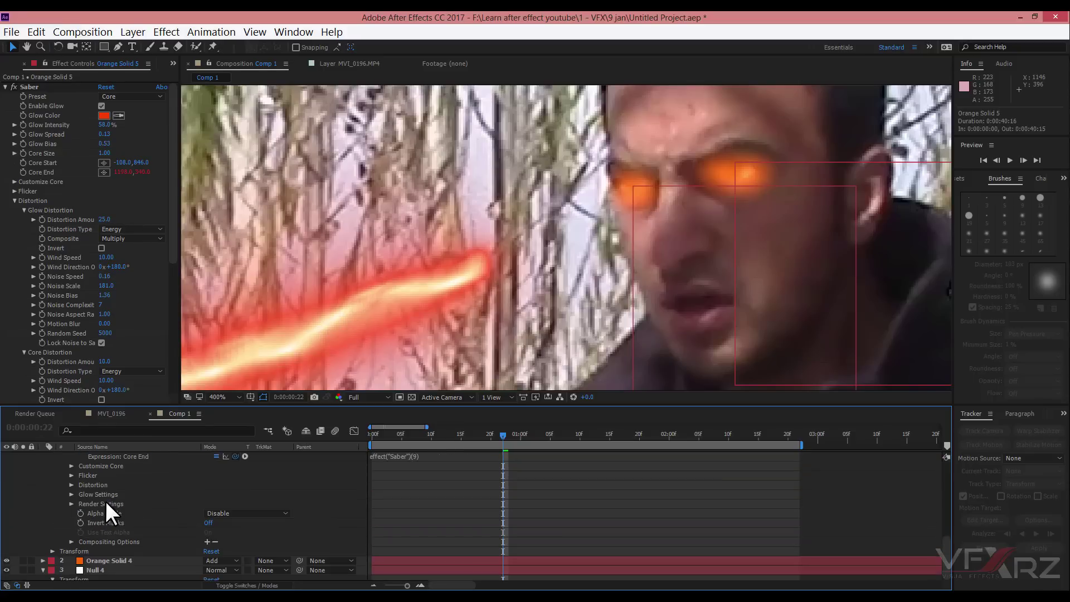
pyautogui.click(34, 503)
pyautogui.scroll(3, 56, 510)
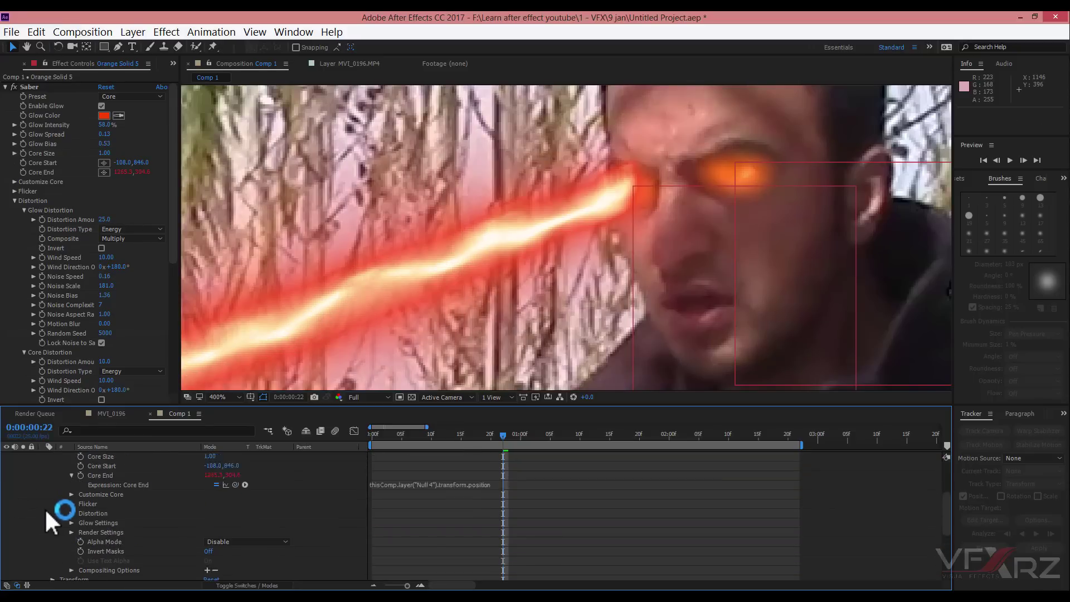
pyautogui.scroll(1, 62, 500)
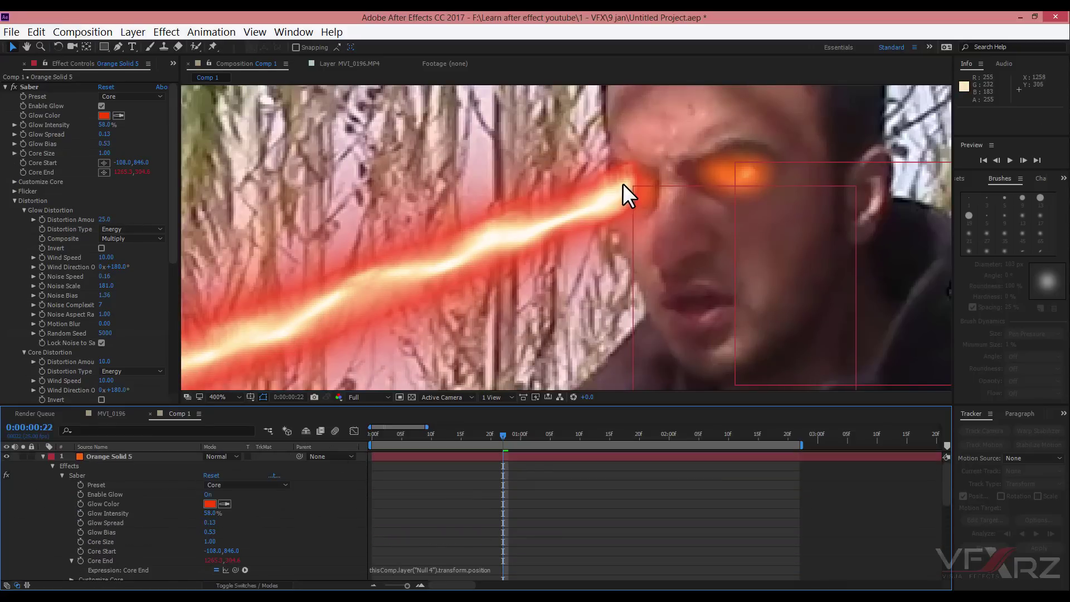
pyautogui.click(43, 457)
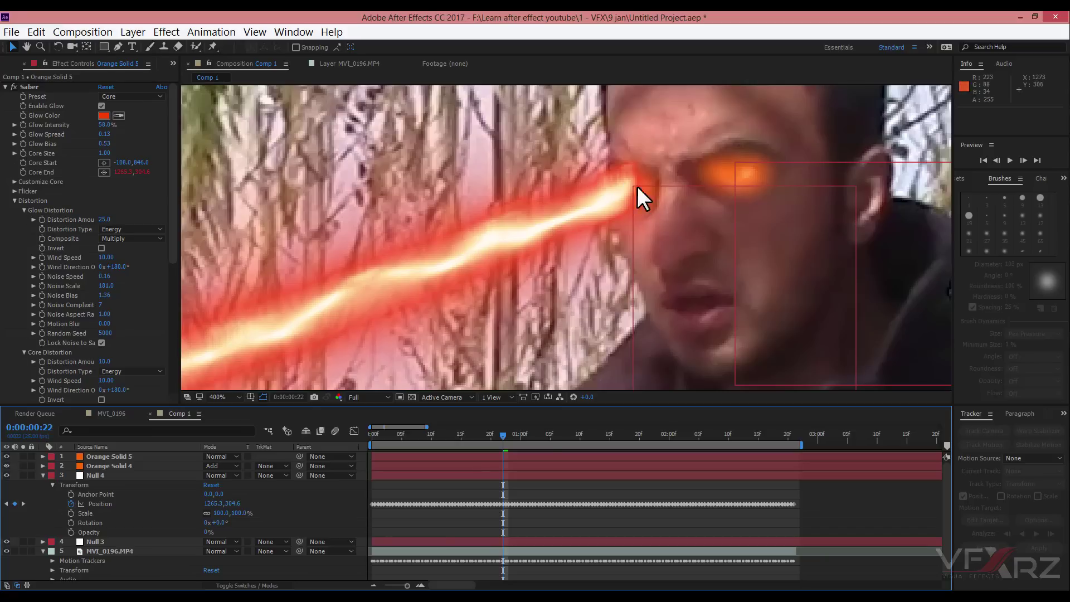
# Step: Check that the beam follows the tracked eye at 0:00:00:08 and 0:00:02:09
pyautogui.moveTo(504, 437); pyautogui.dragTo(419, 447)
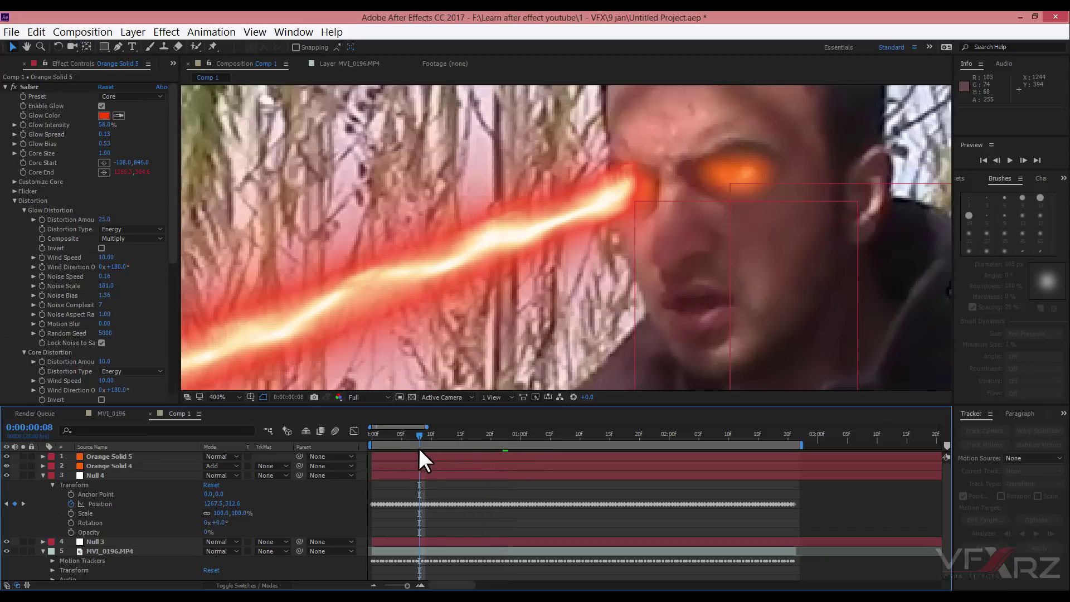
pyautogui.click(723, 436)
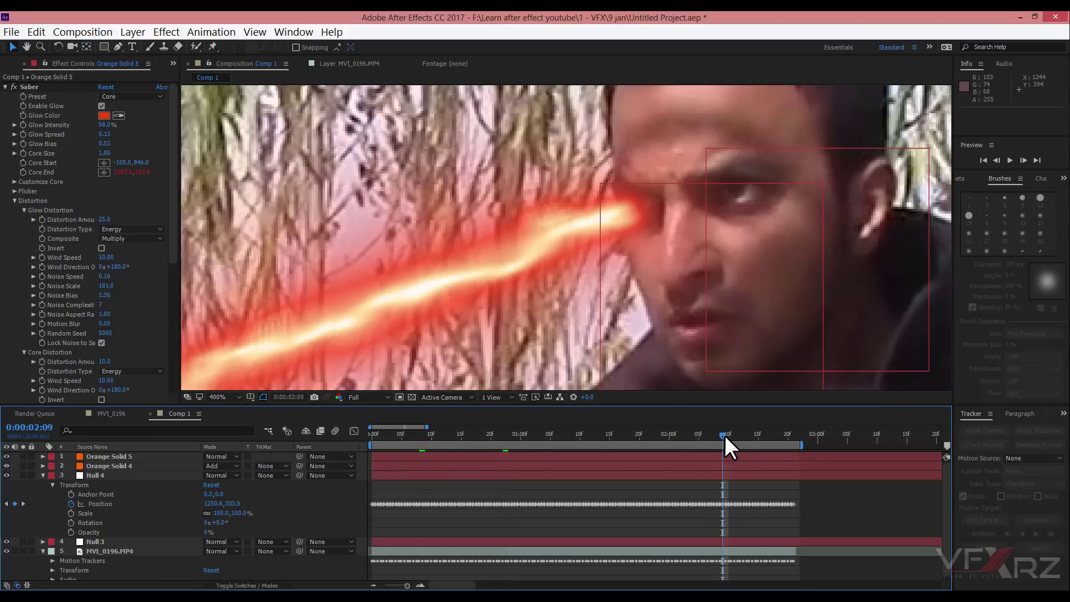
# Step: Check the beam's attachment to the eye at 0:00:02:15, both close up and with the whole frame in view
pyautogui.moveTo(748, 436); pyautogui.dragTo(760, 436)
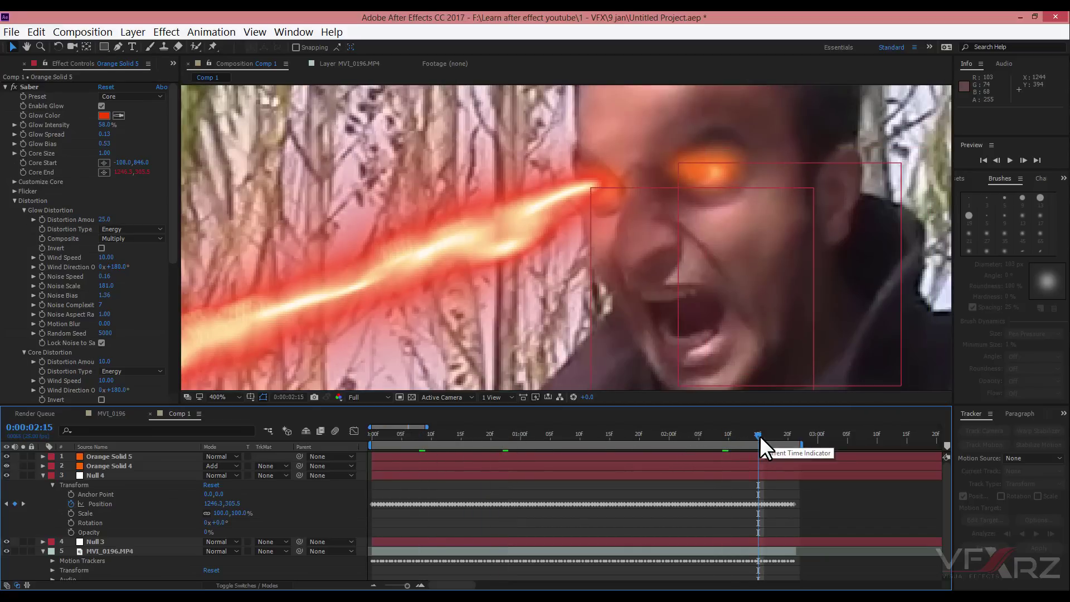
pyautogui.press(',')
pyautogui.scroll(-2, 621, 215)
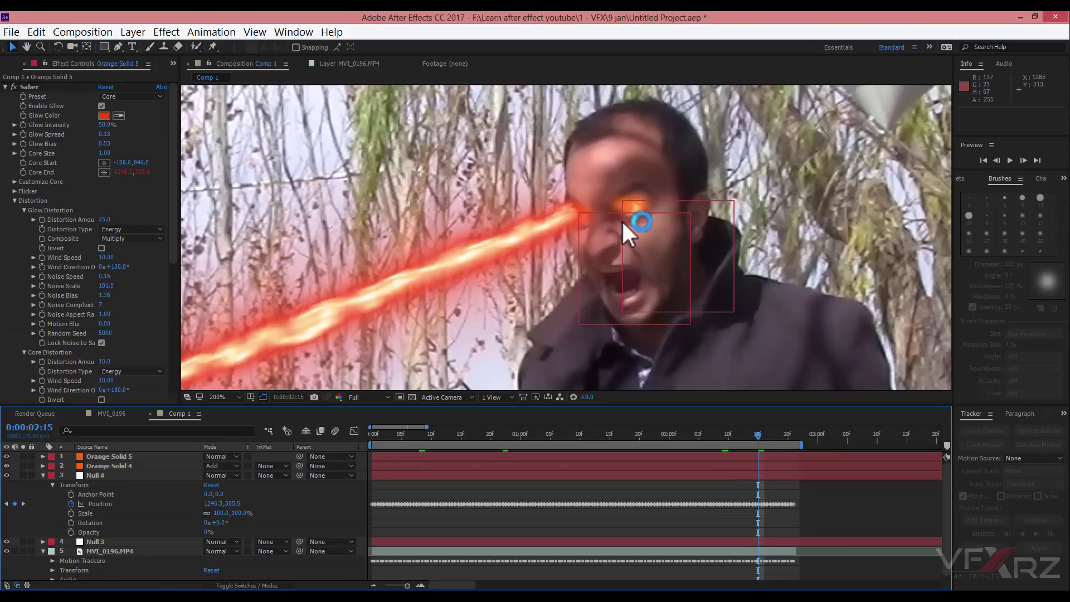
pyautogui.scroll(-2, 604, 252)
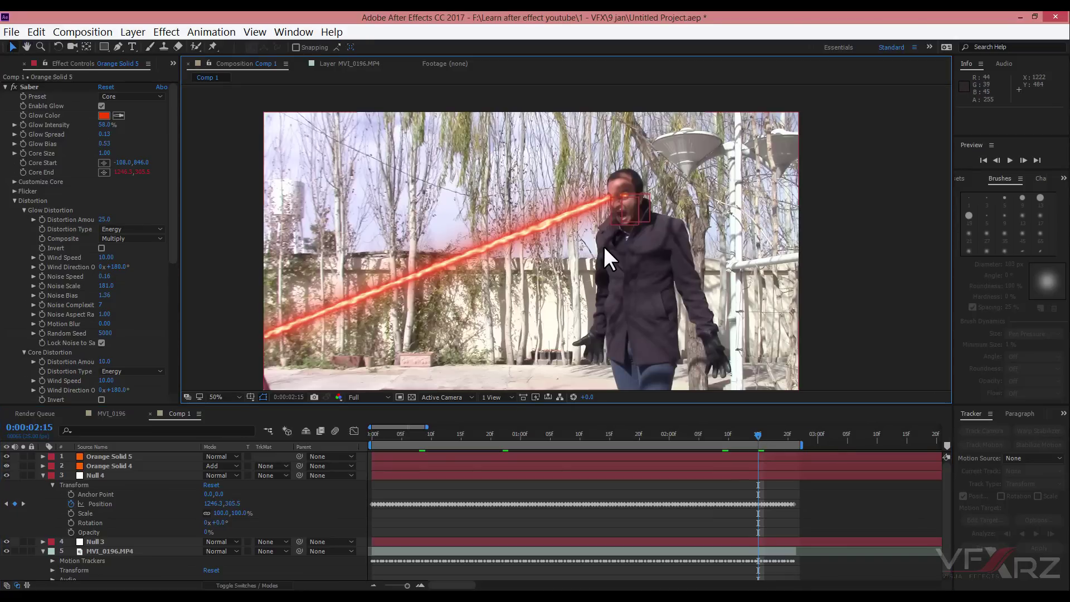
pyautogui.press('h')
pyautogui.moveTo(645, 216); pyautogui.dragTo(663, 204)
pyautogui.press('v')
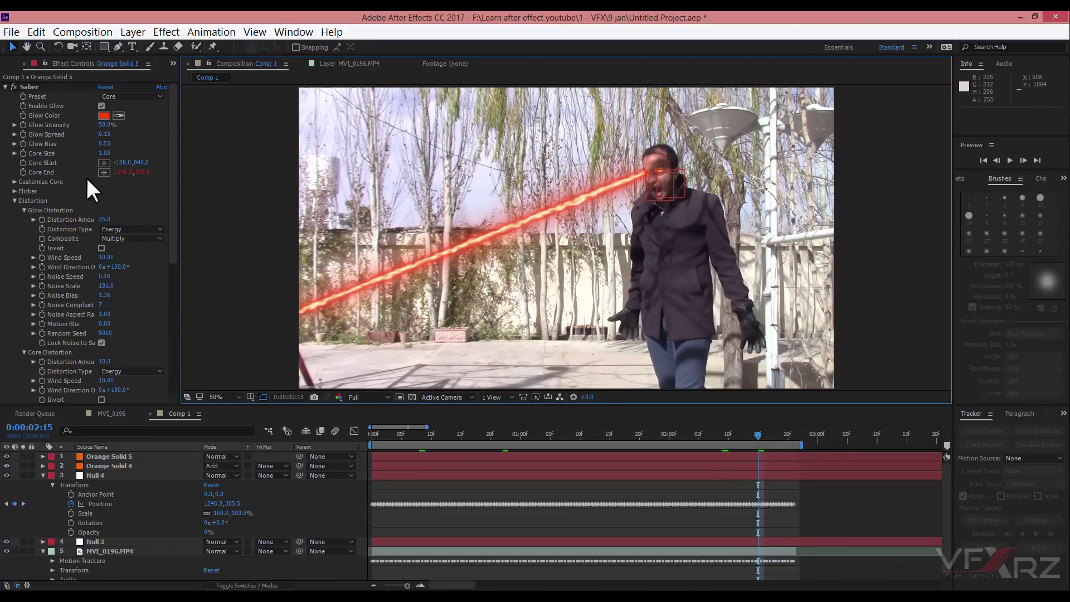
# Step: Add the expression wiggle(10,25) to Saber's Core Start on Orange Solid 5
pyautogui.click(38, 174)
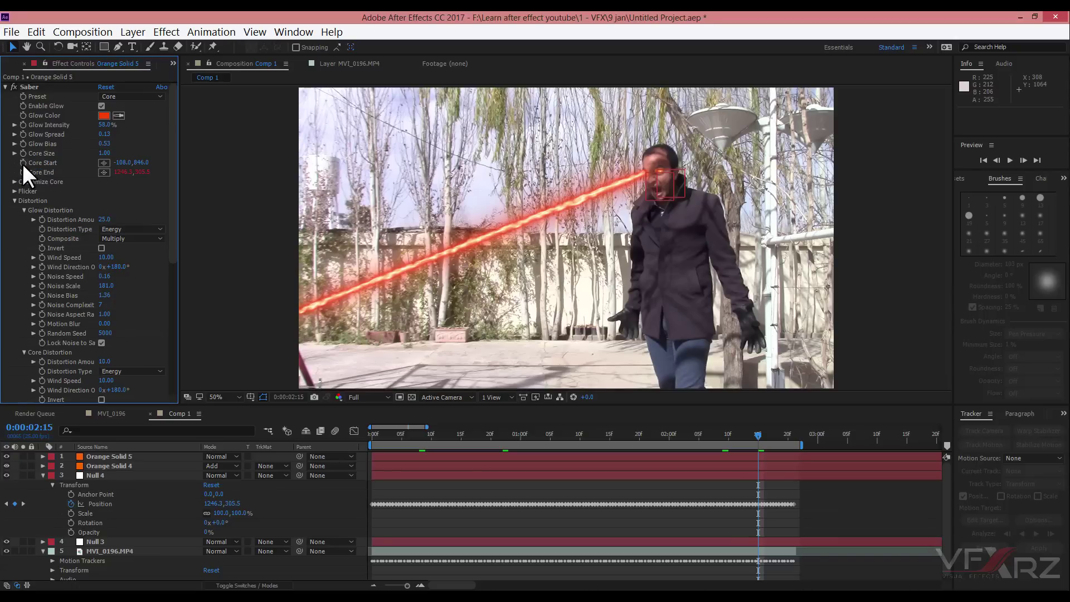
pyautogui.keyDown('alt'); pyautogui.click(23, 163); pyautogui.keyUp('alt')
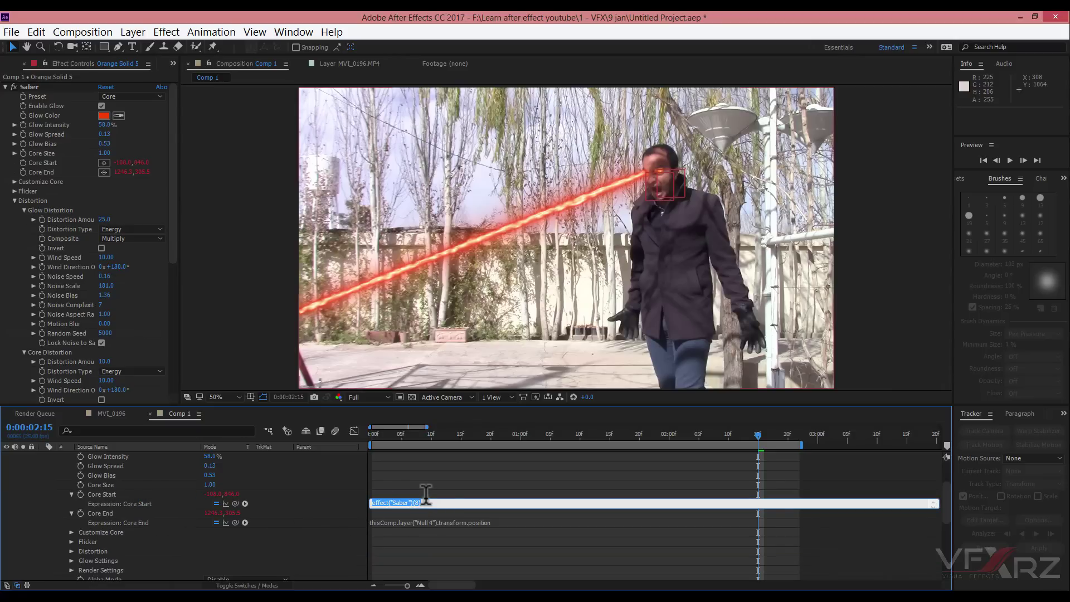
pyautogui.write('Wig')
pyautogui.write('gle(10,25')
pyautogui.click(426, 493)
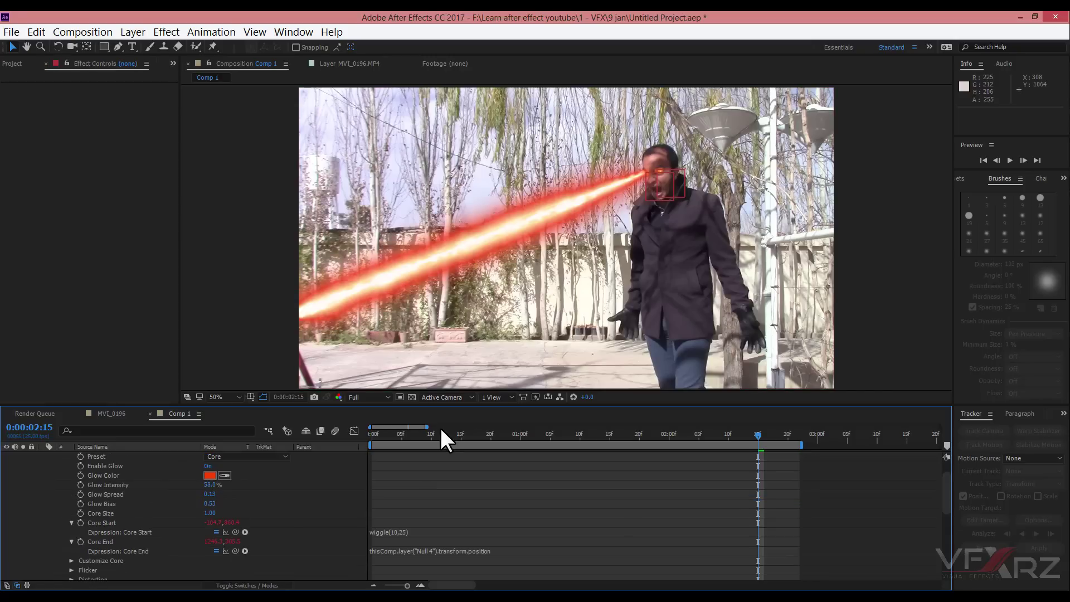
# Step: Check the wiggling beam at 0:00:00:07 and 0:00:00:18
pyautogui.moveTo(402, 434); pyautogui.dragTo(395, 435)
pyautogui.click(413, 434)
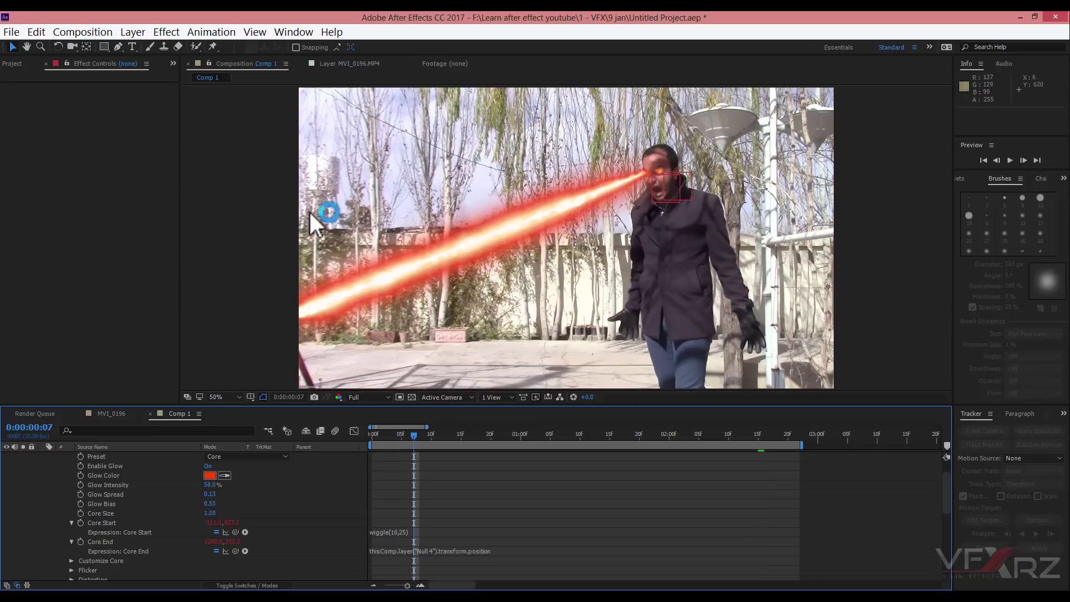
pyautogui.moveTo(421, 434); pyautogui.dragTo(478, 436)
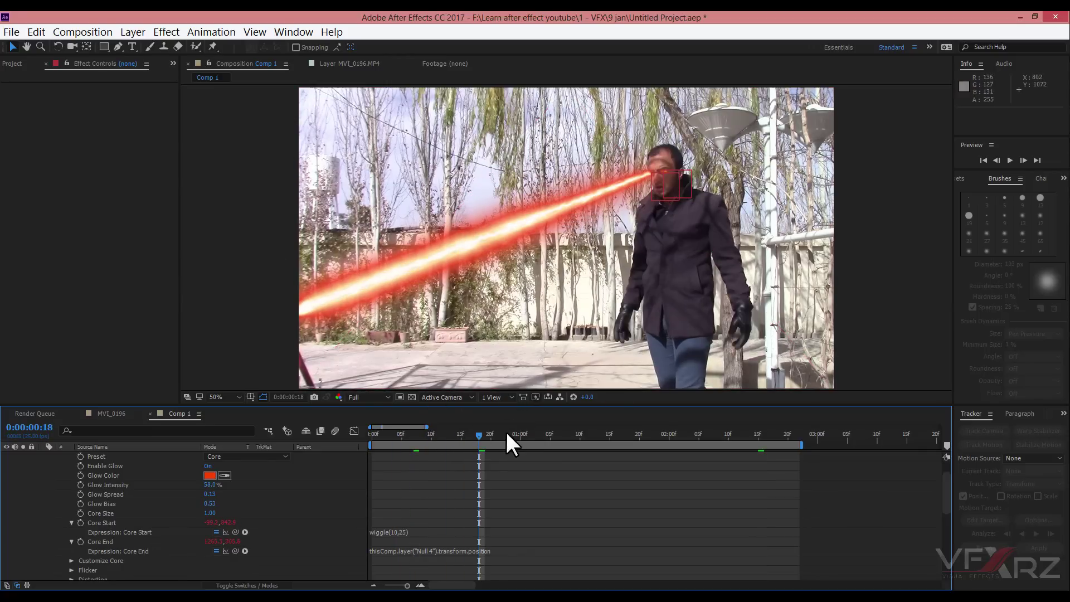
# Step: Collapse the Orange Solid 5 layer's properties and duplicate the layer for the second eye's beam
pyautogui.scroll(1, 409, 465)
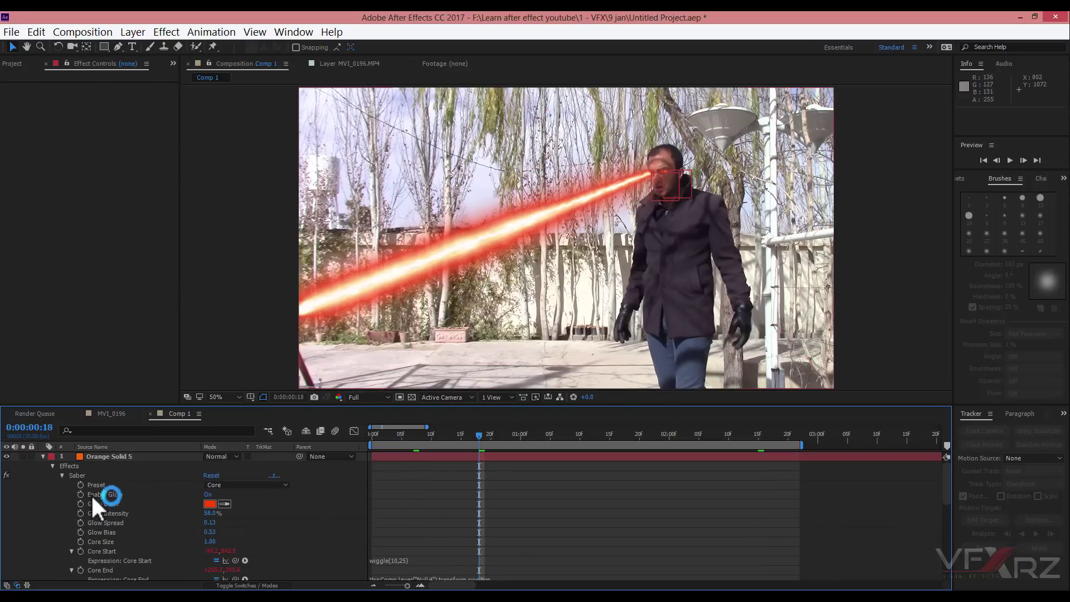
pyautogui.click(43, 456)
pyautogui.click(115, 456)
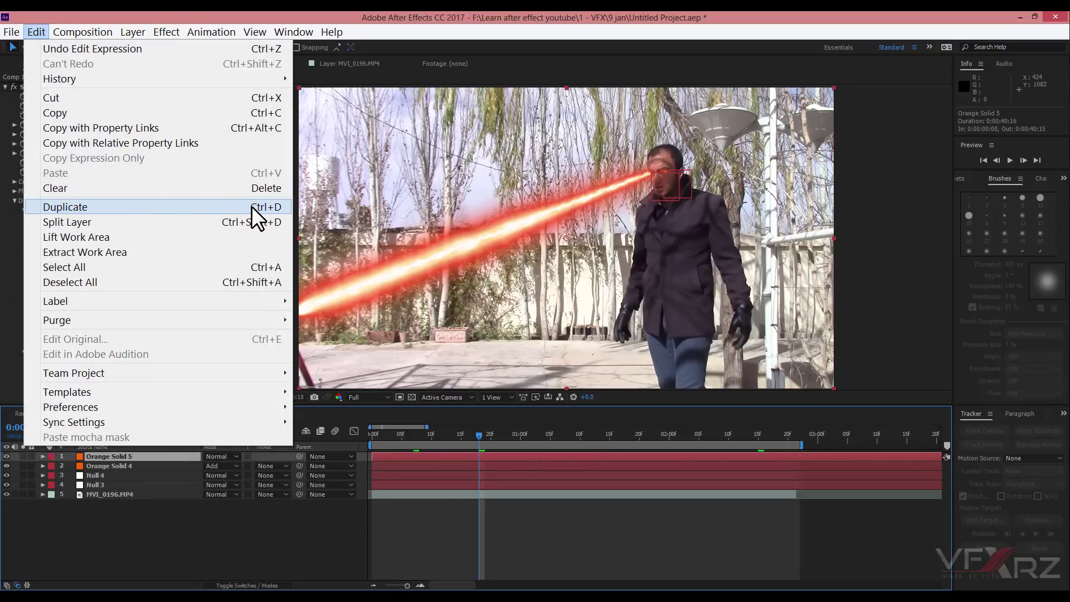
pyautogui.click(76, 205)
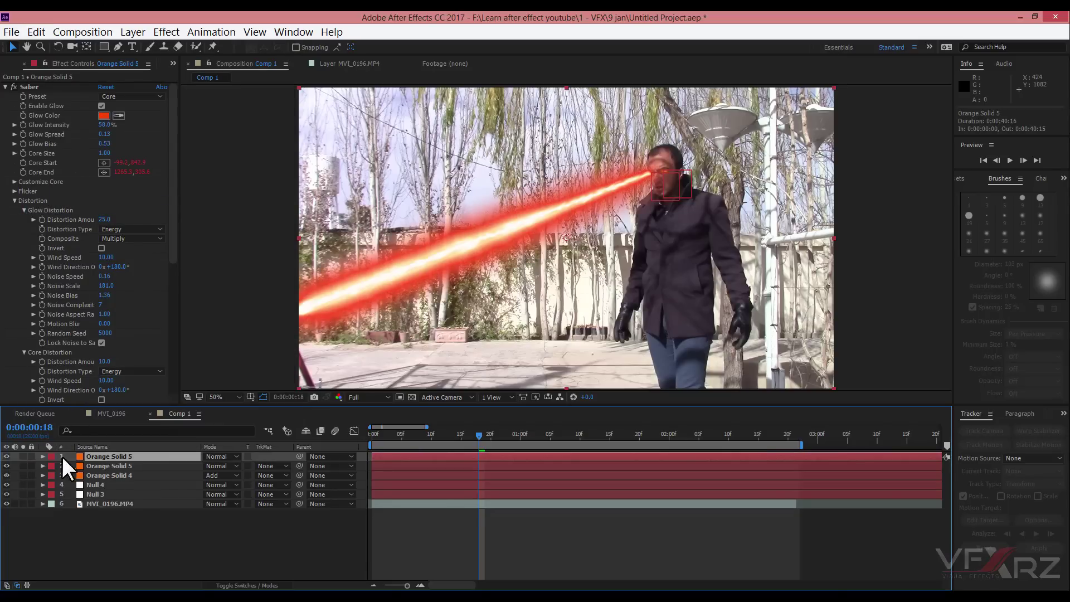
# Step: Relink the duplicated Orange Solid 5's Saber Core End to Null 3's Position with the expression thisComp.layer("Null 3").transform.position
pyautogui.click(42, 457)
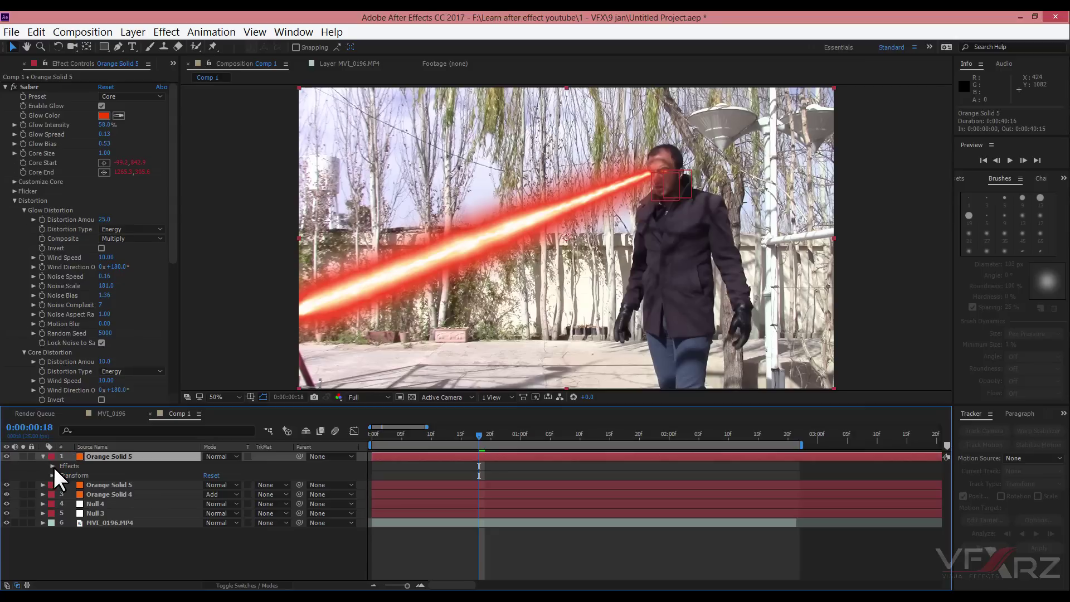
pyautogui.click(52, 466)
pyautogui.click(62, 475)
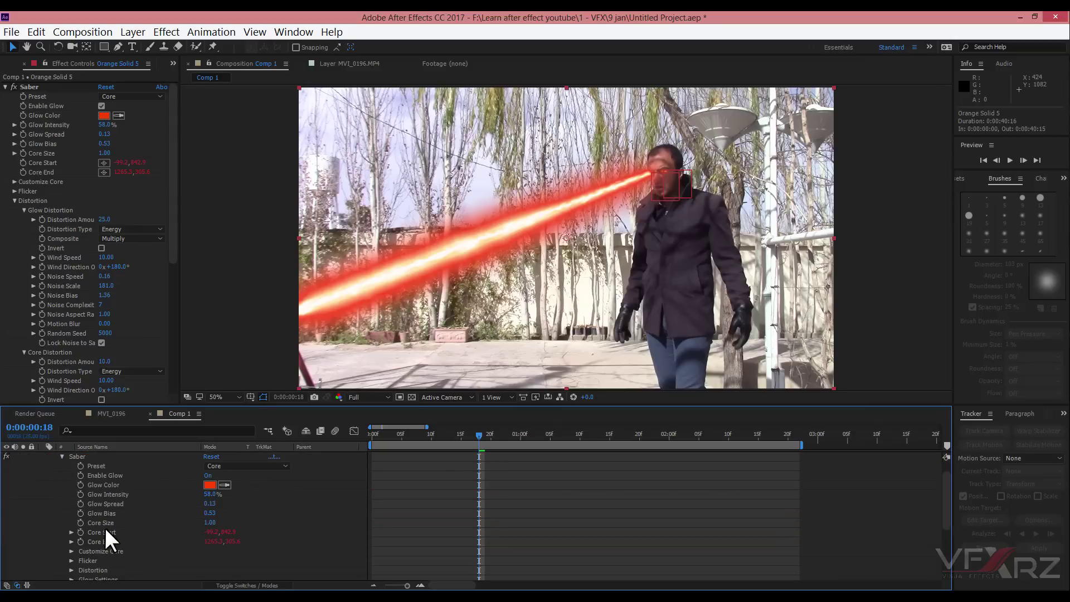
pyautogui.scroll(-1, 112, 535)
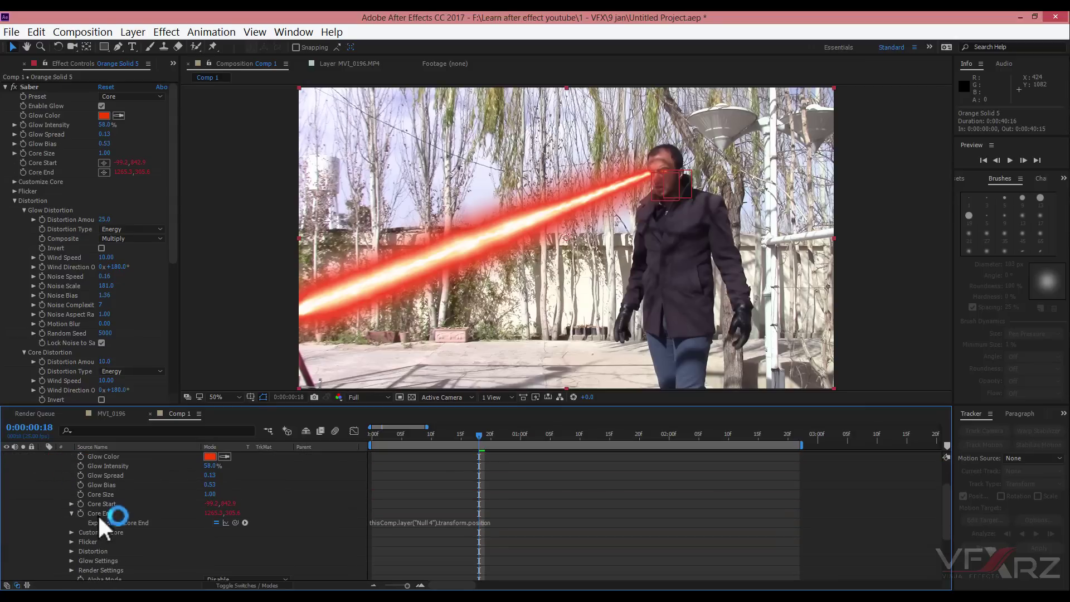
pyautogui.scroll(-3, 98, 514)
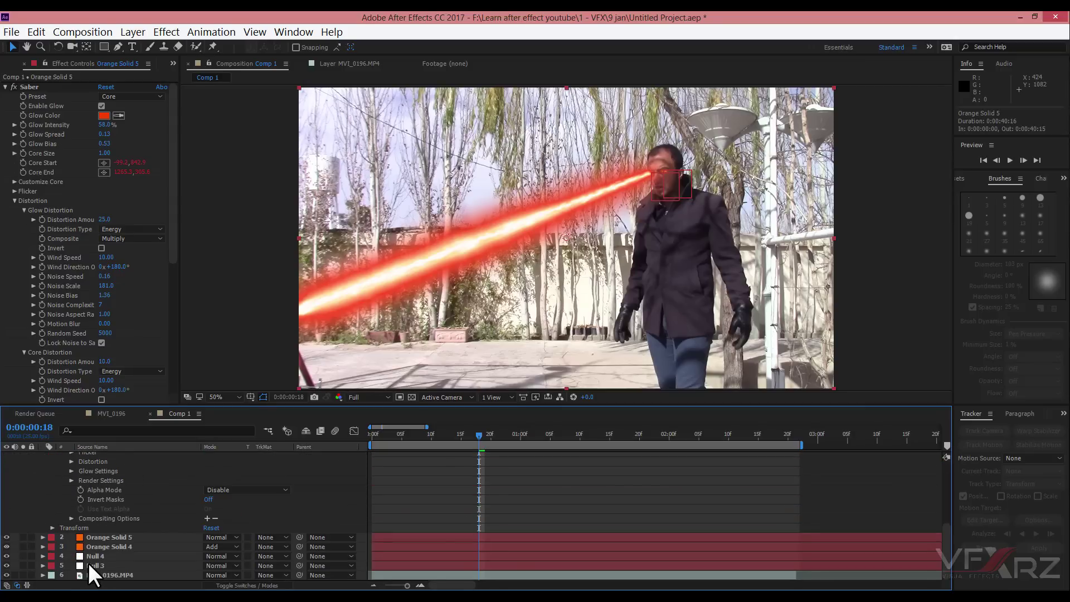
pyautogui.scroll(2, 150, 497)
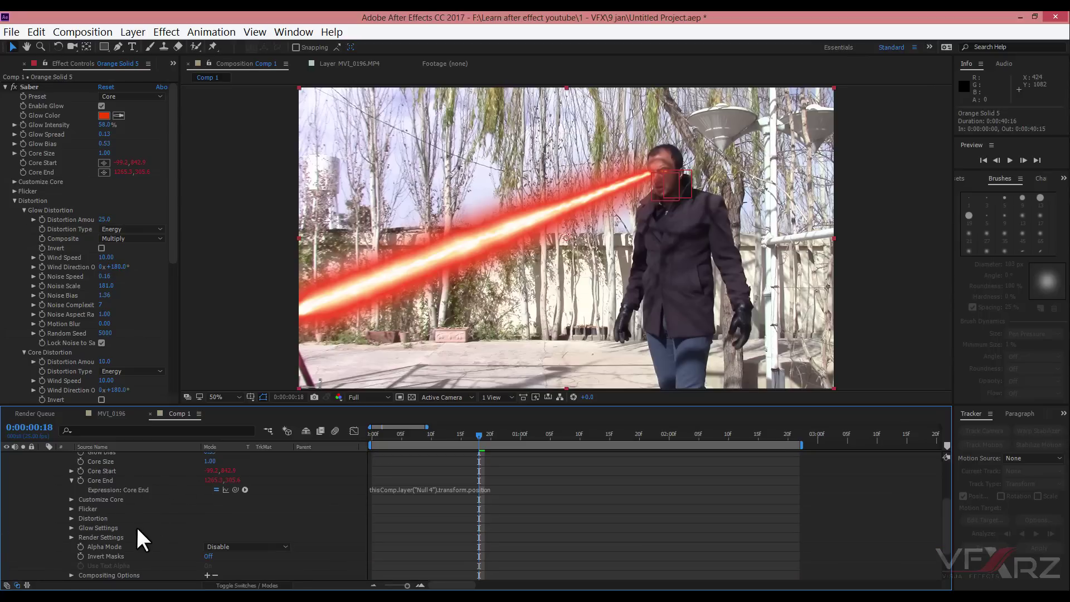
pyautogui.scroll(-2, 137, 529)
pyautogui.click(98, 566)
pyautogui.click(101, 555)
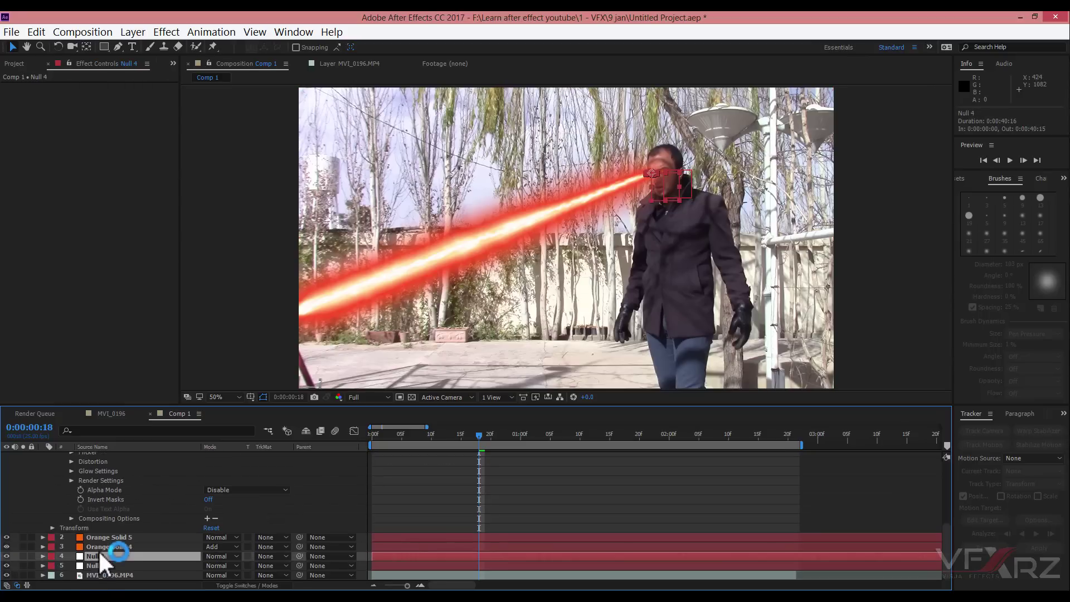
pyautogui.click(98, 561)
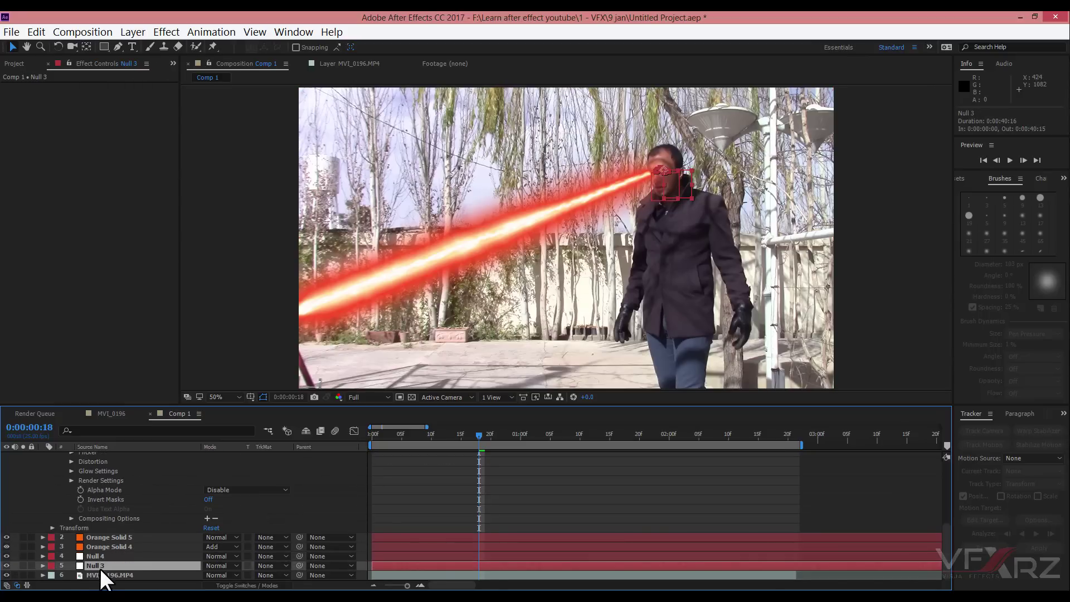
pyautogui.click(43, 565)
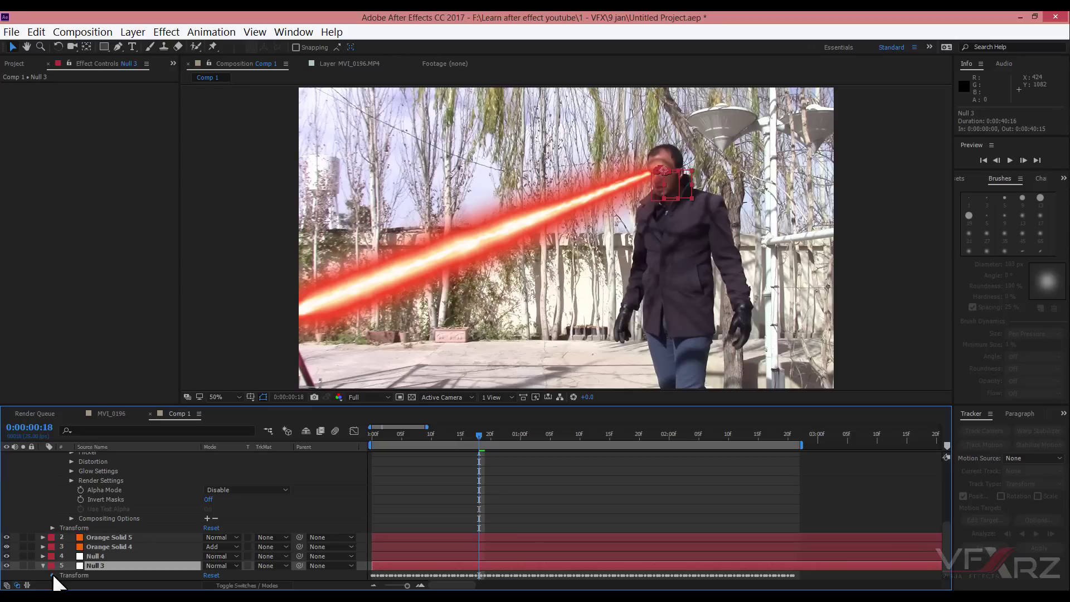
pyautogui.click(52, 574)
pyautogui.moveTo(73, 567); pyautogui.dragTo(113, 539)
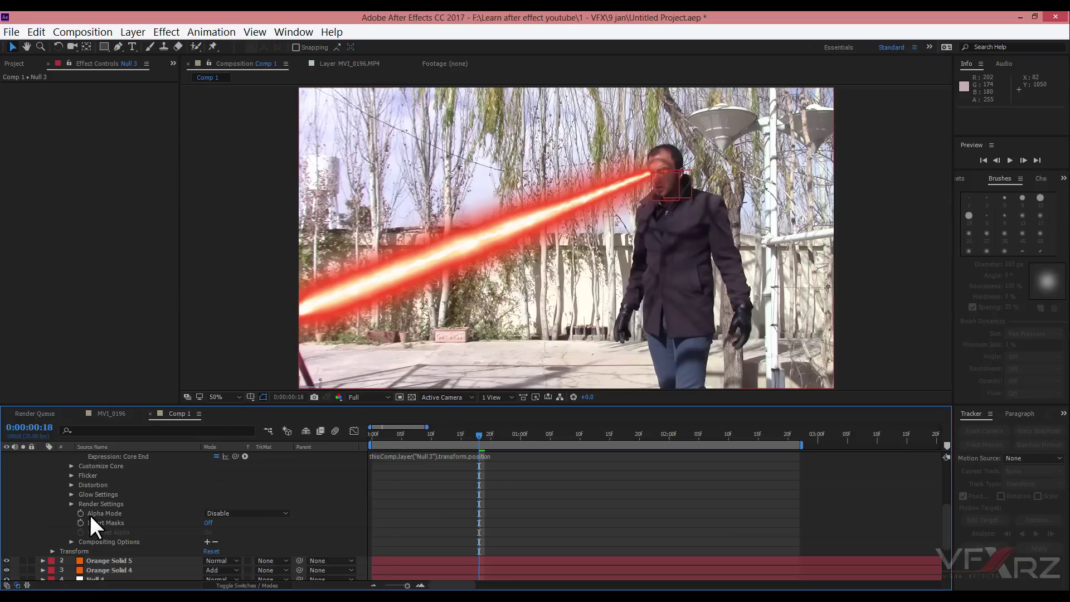
# Step: Move the duplicated beam's Core Start down to about -108, 1036, separating it from the first beam, and collapse the layer's properties
pyautogui.scroll(4, 88, 515)
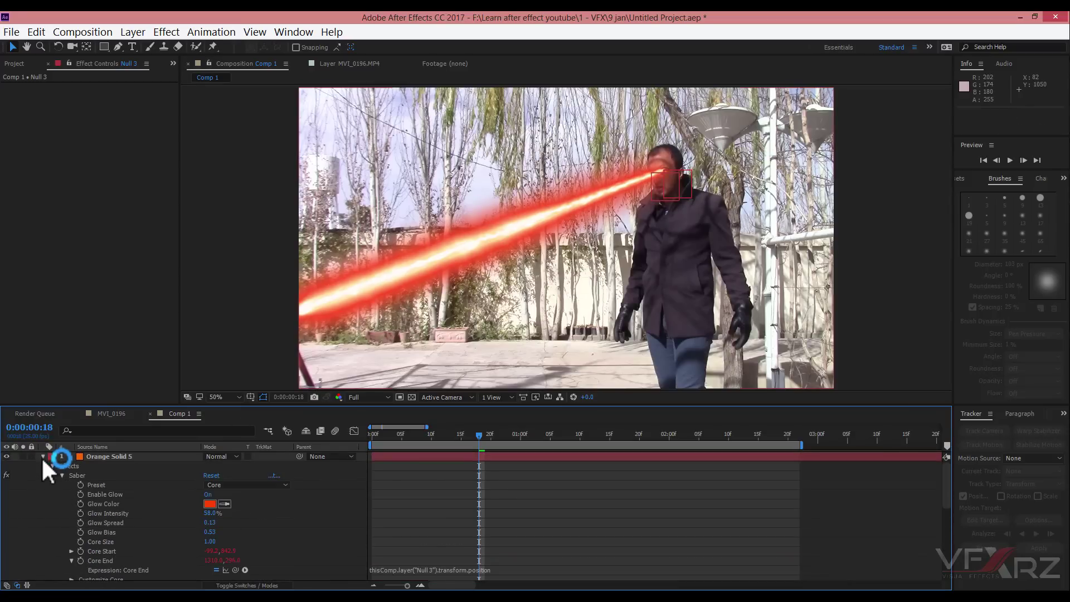
pyautogui.click(104, 457)
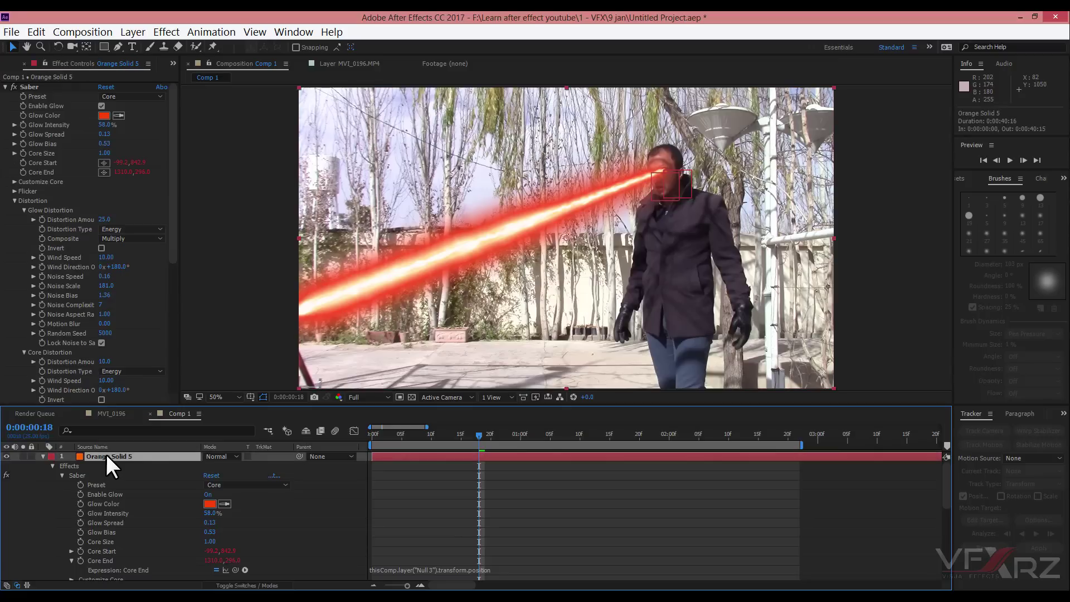
pyautogui.click(101, 165)
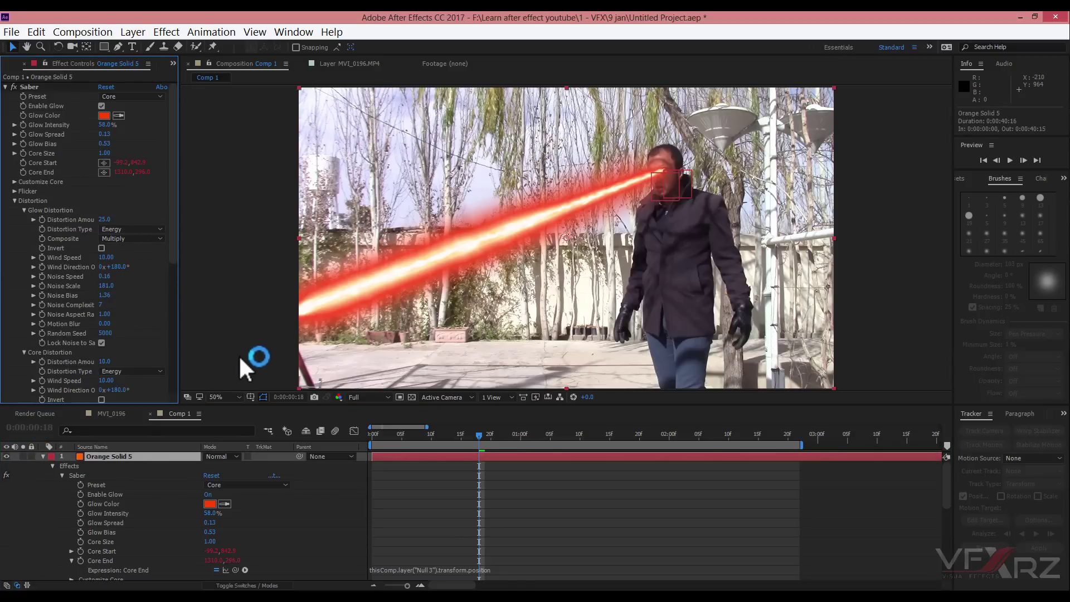
pyautogui.press(',')
pyautogui.moveTo(137, 167); pyautogui.dragTo(625, 392)
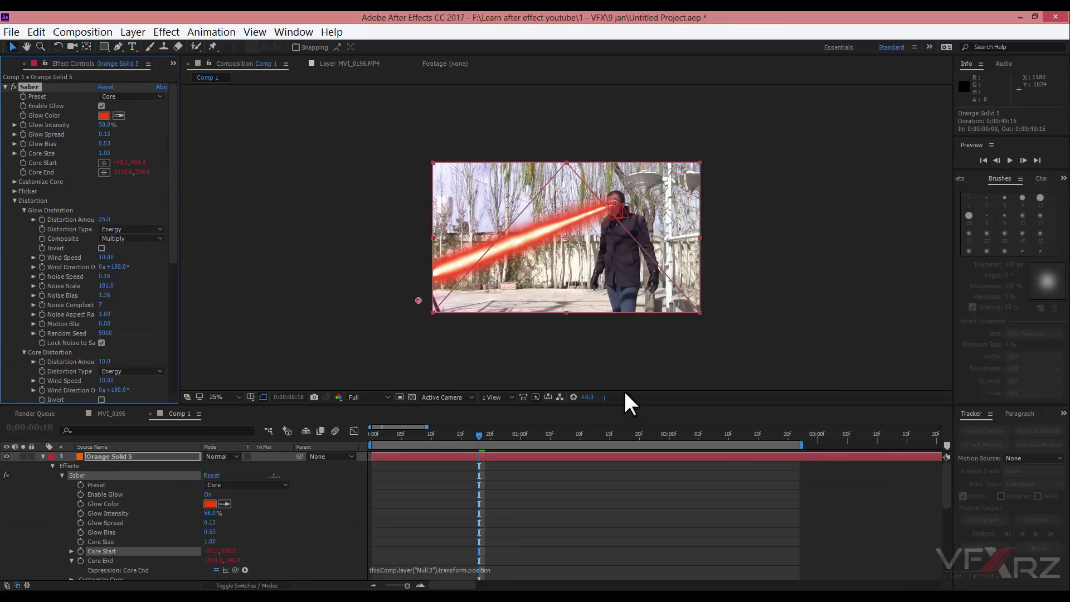
pyautogui.press('.')
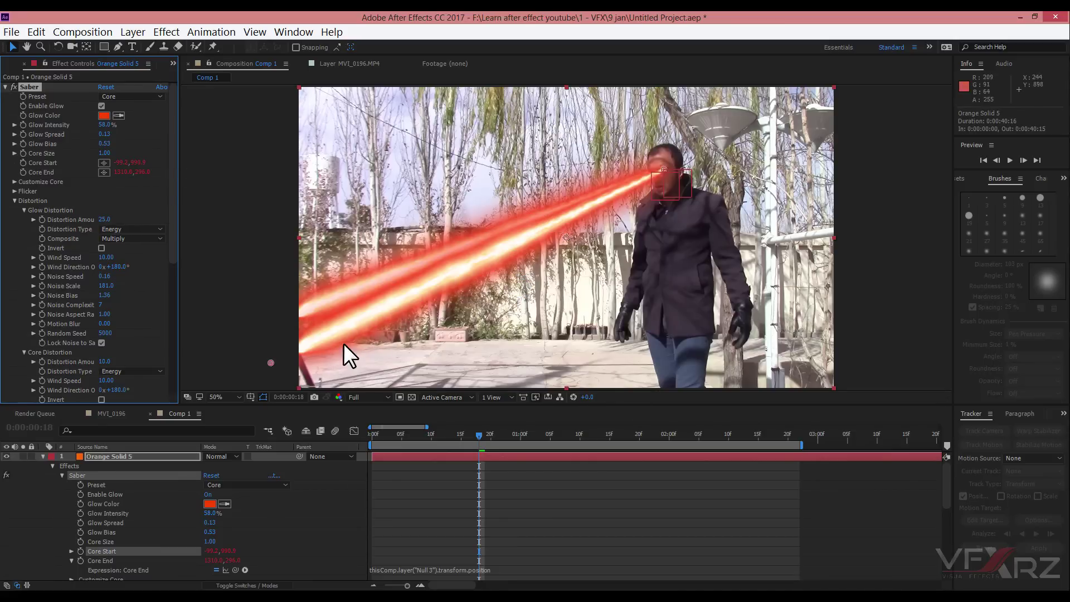
pyautogui.moveTo(270, 364); pyautogui.dragTo(270, 375)
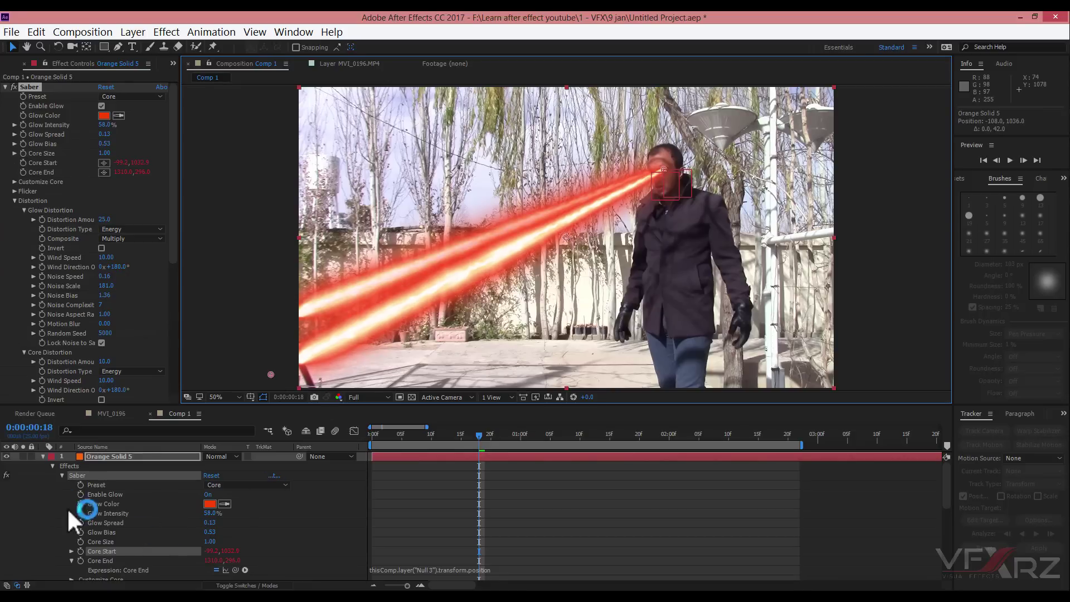
pyautogui.click(43, 457)
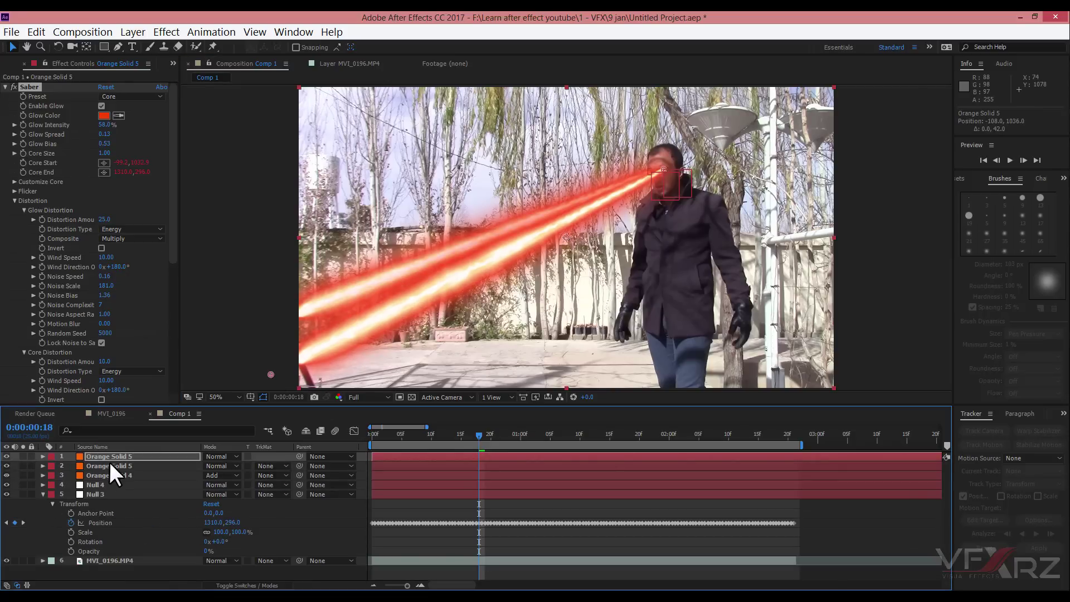
# Step: Set the blending mode of both Orange Solid 5 layers to Add
pyautogui.click(139, 465)
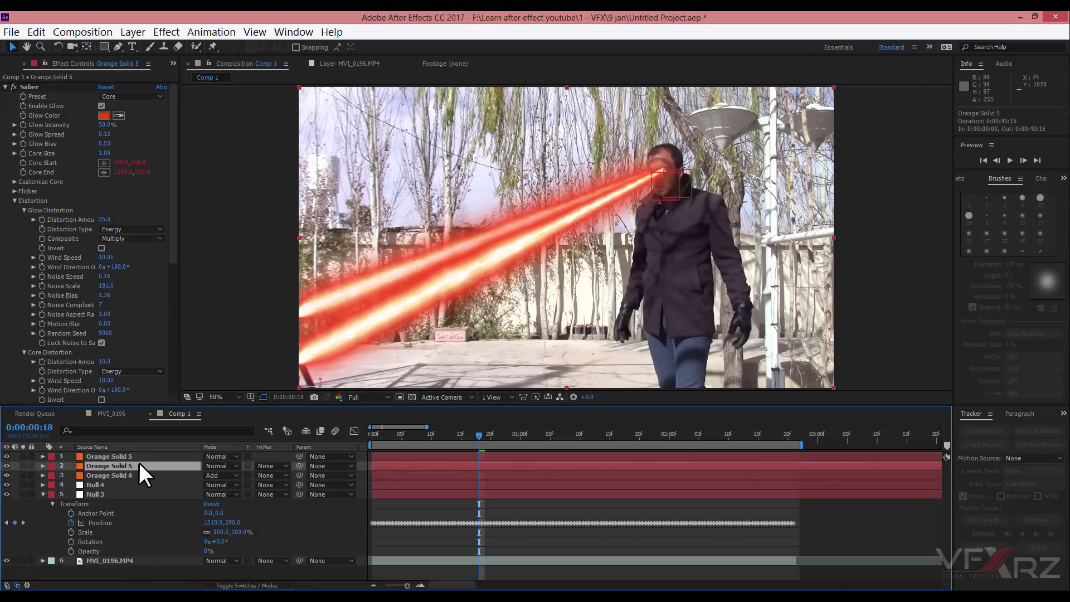
pyautogui.click(132, 457)
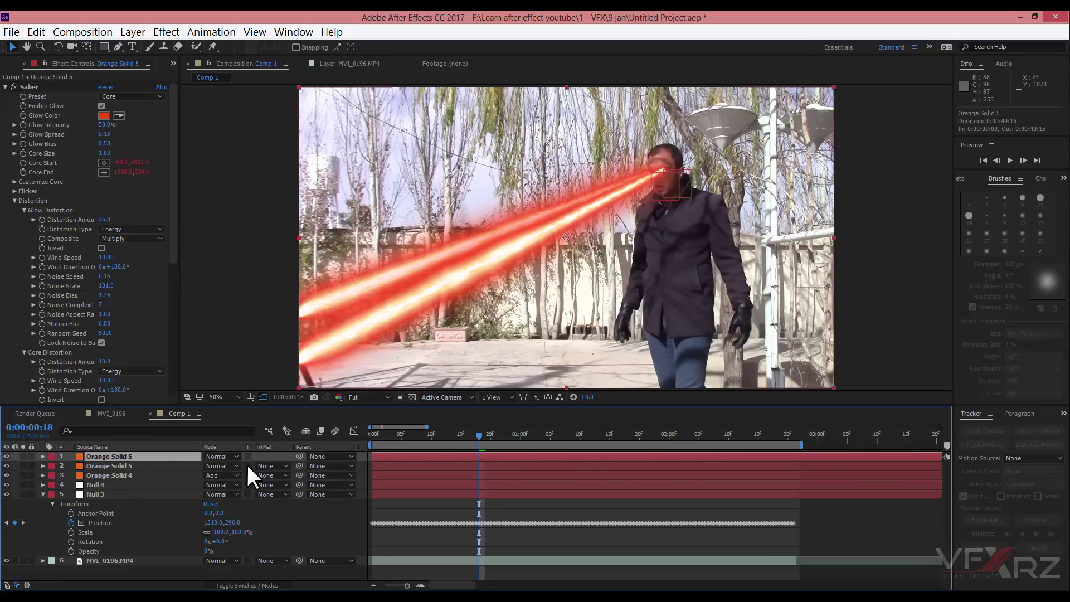
pyautogui.click(218, 458)
pyautogui.click(293, 221)
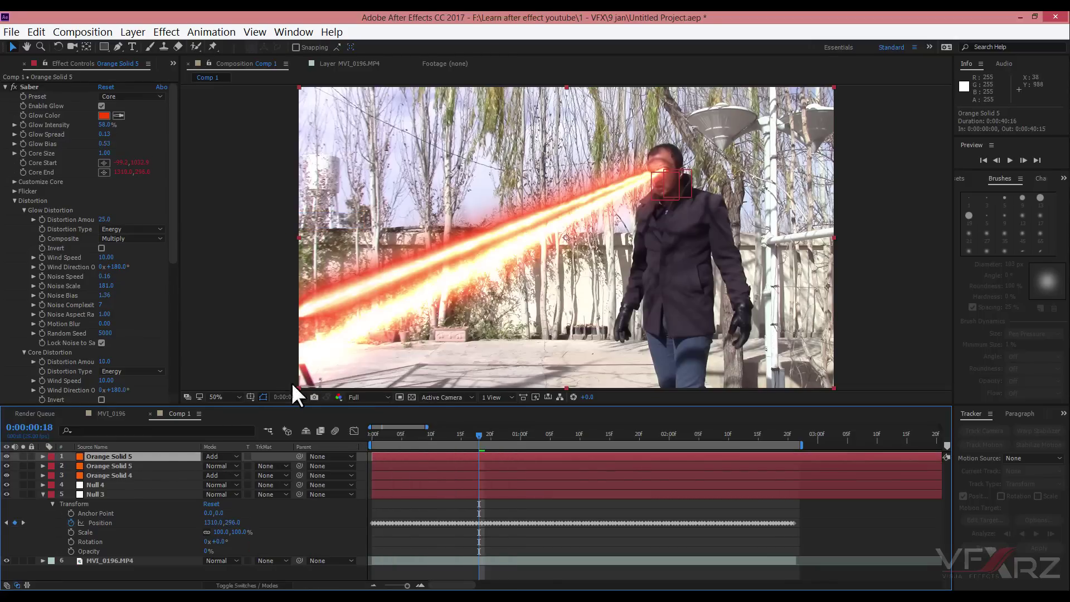
pyautogui.click(165, 468)
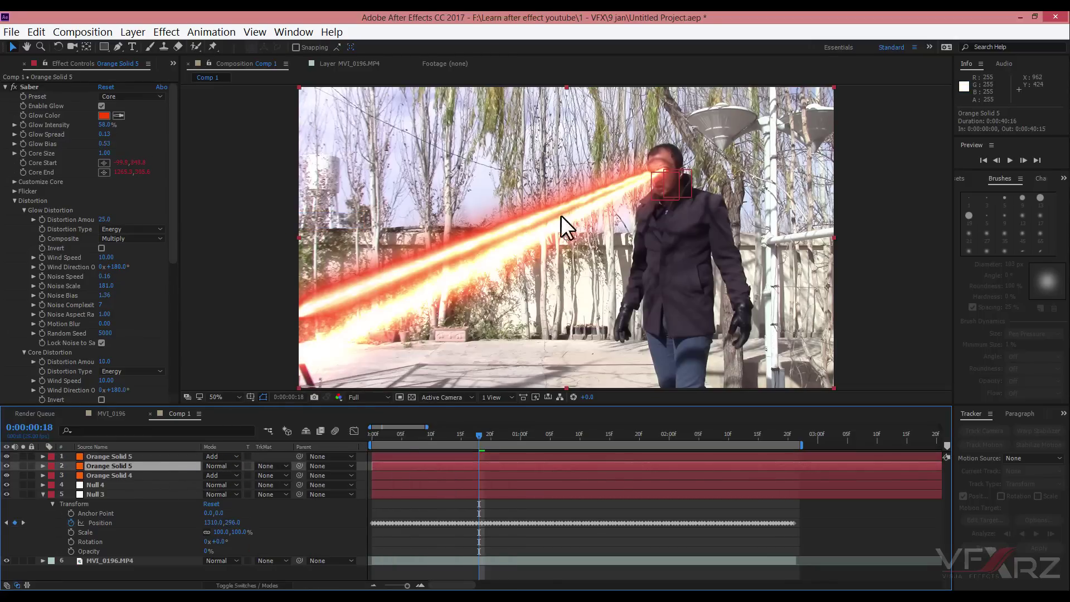
pyautogui.click(222, 465)
pyautogui.click(280, 219)
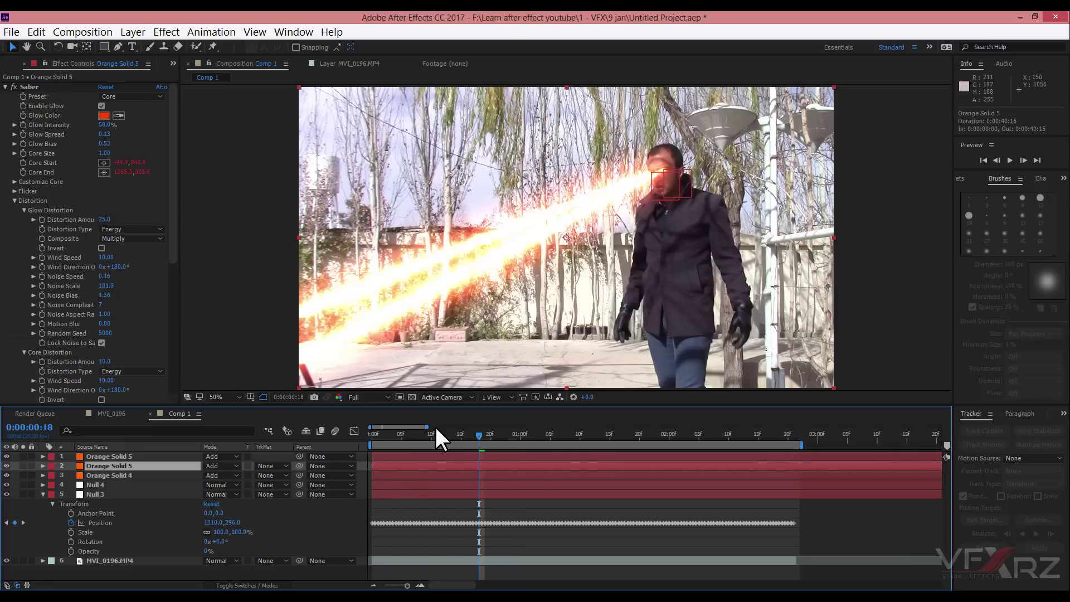
# Step: Preview the composition with both eye beams from the first frame
pyautogui.press('Home')
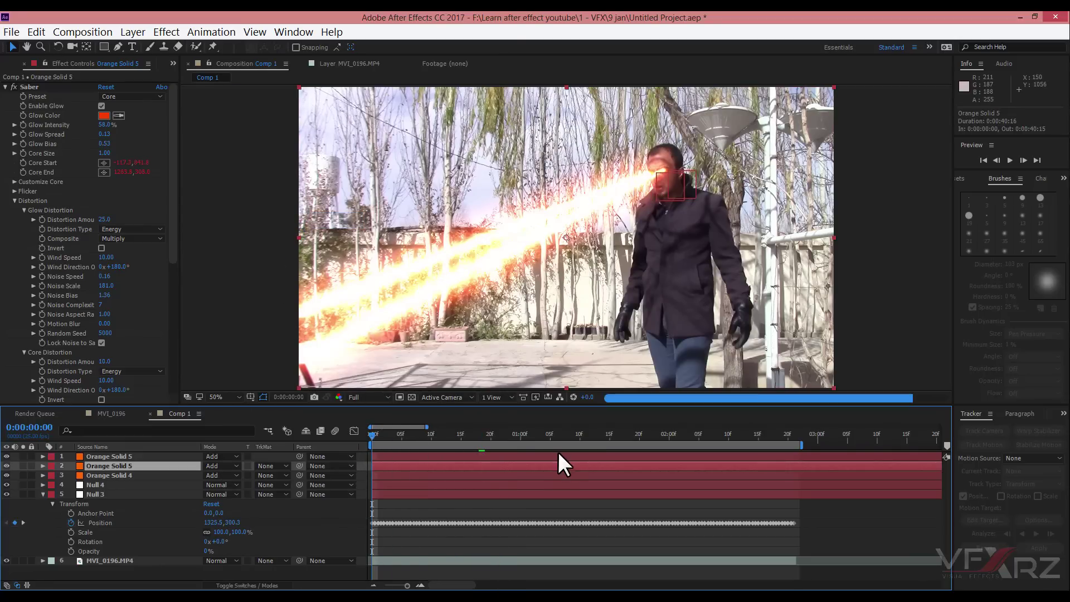
pyautogui.press('space')
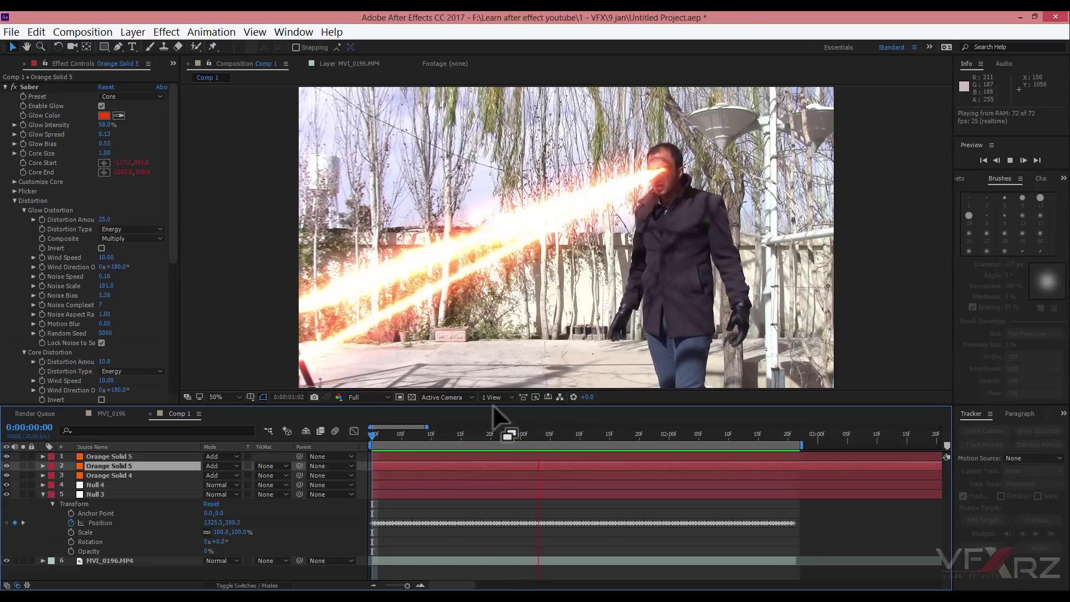
# Step: At frame 0:00:00:13, keyframe Start Offset at 100% in the Saber Customize Core settings of the second-layer Orange Solid 5
pyautogui.moveTo(414, 436)
pyautogui.mouseDown()
pyautogui.moveTo(369, 443)
pyautogui.moveTo(401, 444)
pyautogui.mouseUp()
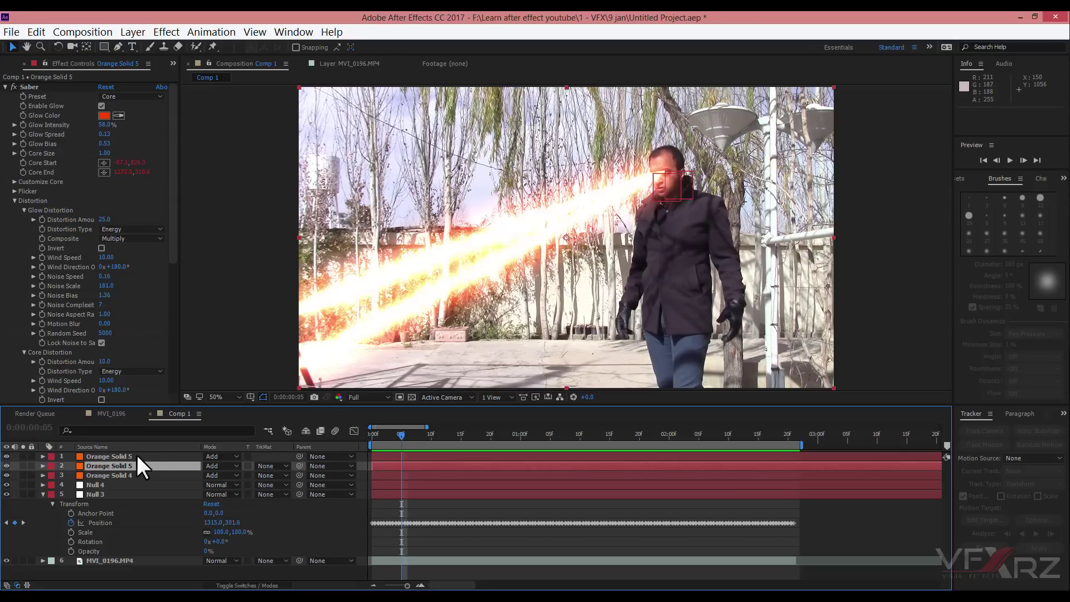
pyautogui.hotkey('ctrl', 'z')
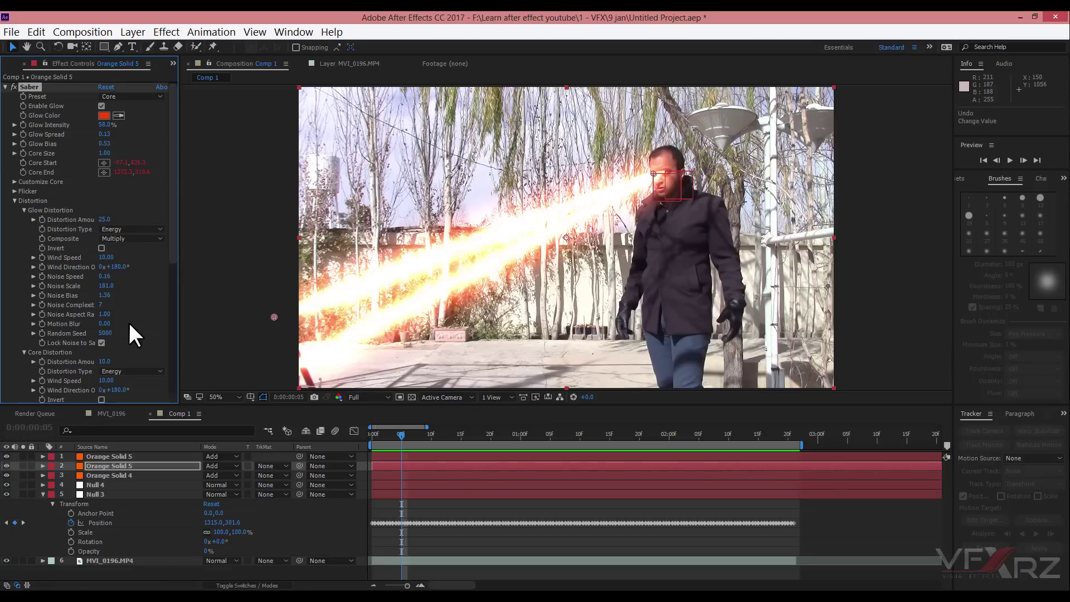
pyautogui.click(13, 182)
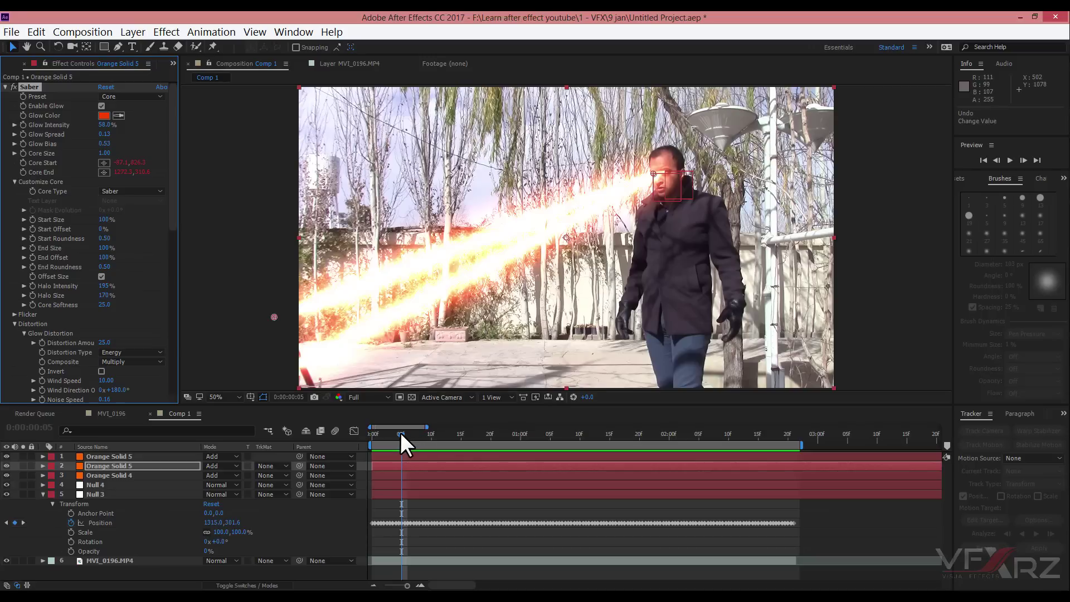
pyautogui.moveTo(406, 436); pyautogui.dragTo(449, 436)
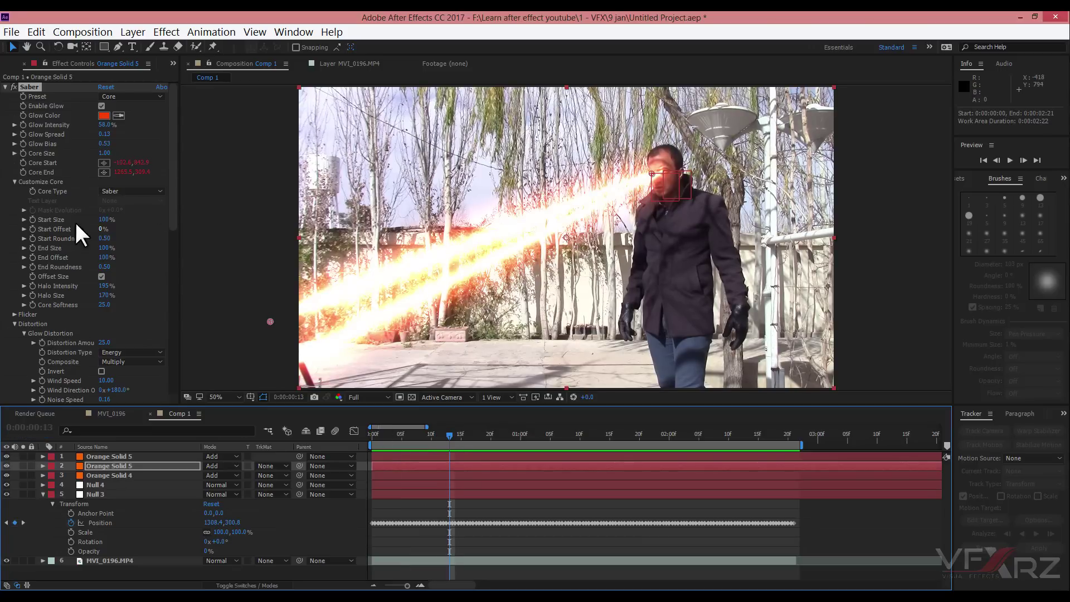
pyautogui.click(33, 229)
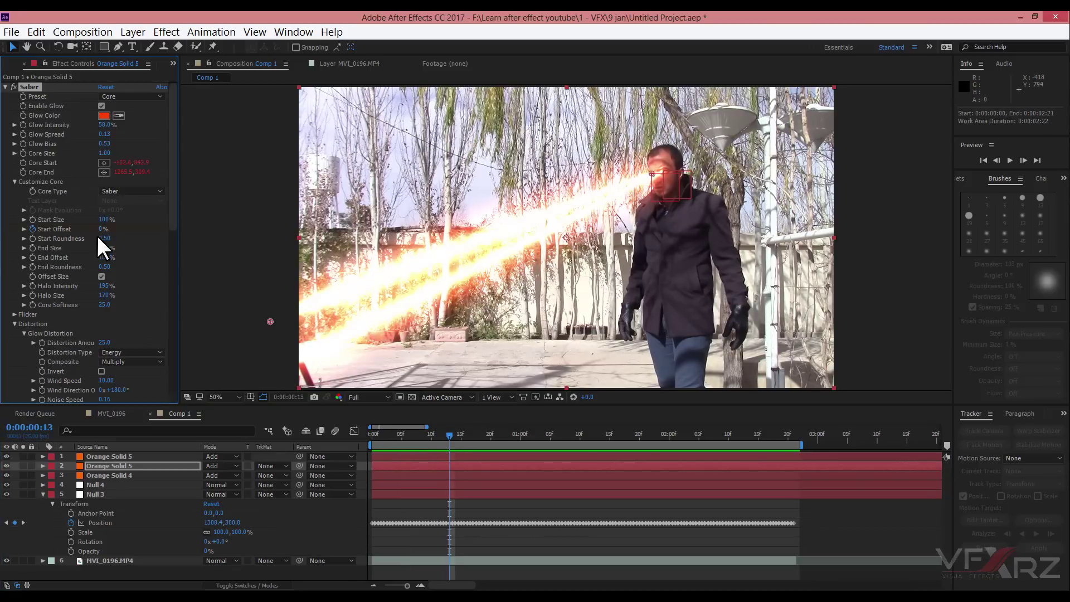
pyautogui.moveTo(99, 230); pyautogui.dragTo(275, 237)
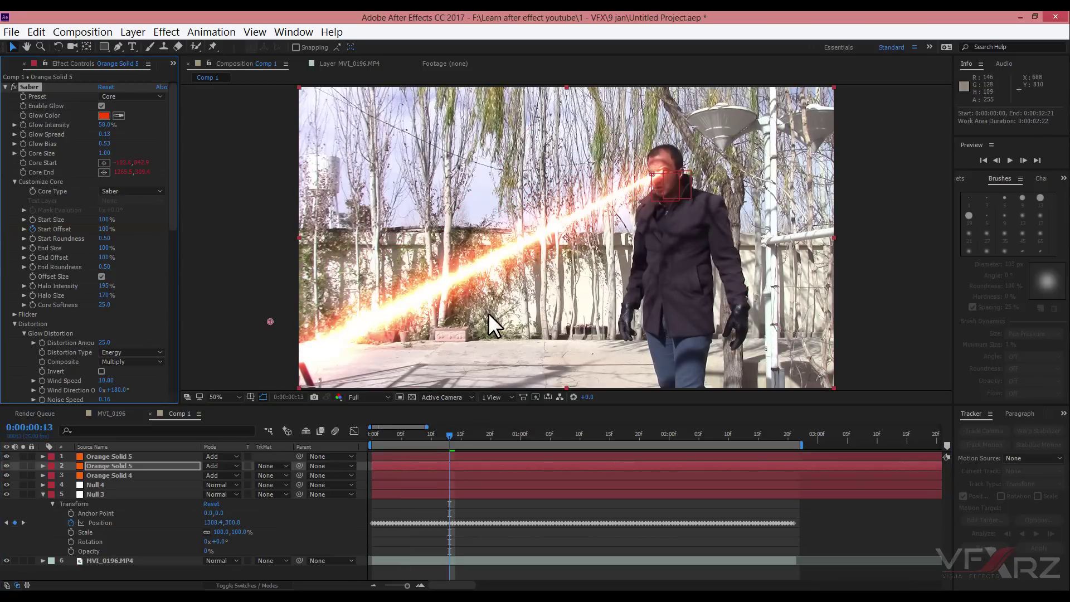
# Step: Keyframe Start Offset at 100% at the same frame for the topmost Orange Solid 5 beam
pyautogui.click(135, 456)
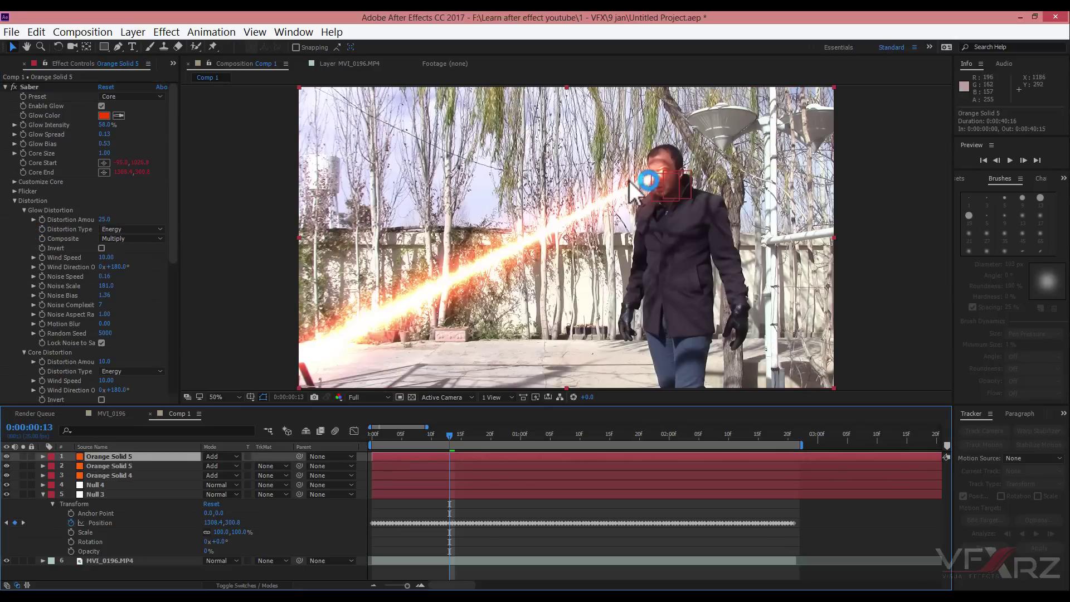
pyautogui.click(13, 182)
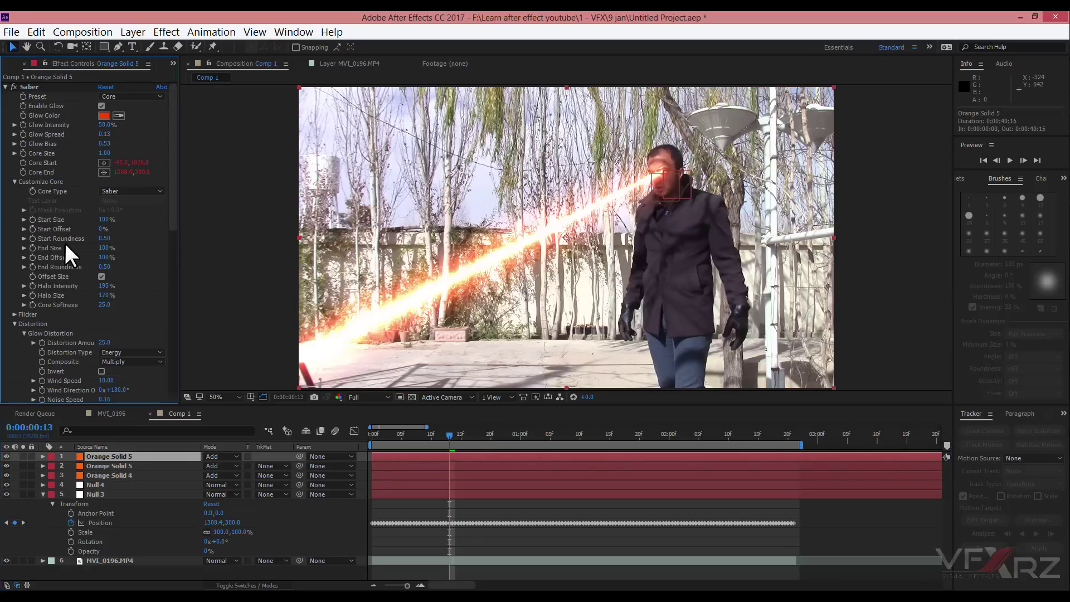
pyautogui.click(31, 229)
pyautogui.moveTo(104, 229); pyautogui.dragTo(363, 236)
# Step: At 0:00:01:05, set the Saber Start Offset to 0% on both Orange Solid 5 beams
pyautogui.moveTo(460, 437); pyautogui.dragTo(549, 444)
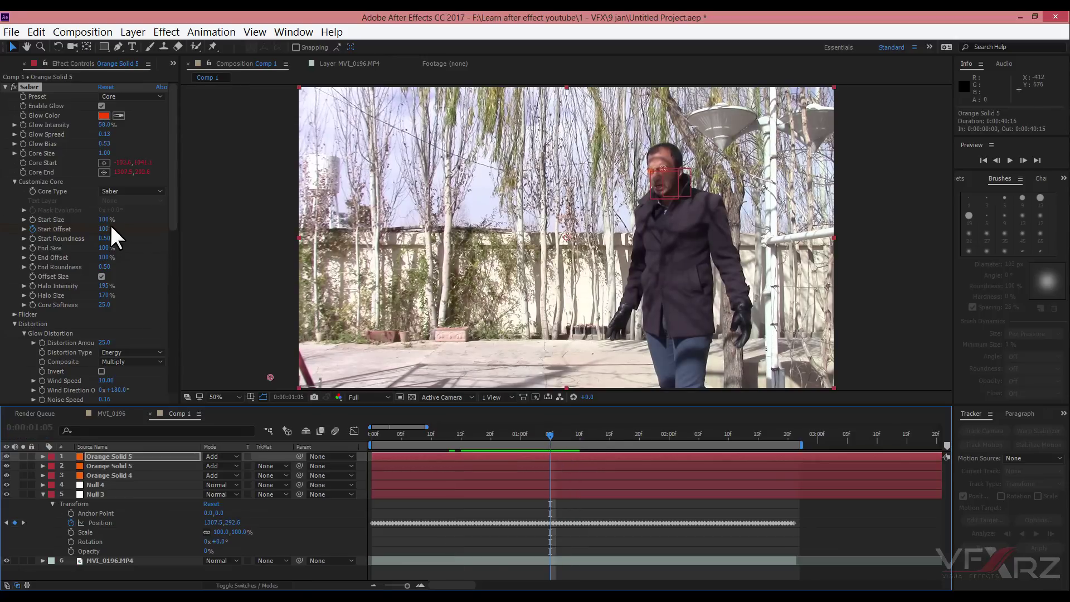
pyautogui.moveTo(108, 229); pyautogui.dragTo(11, 251)
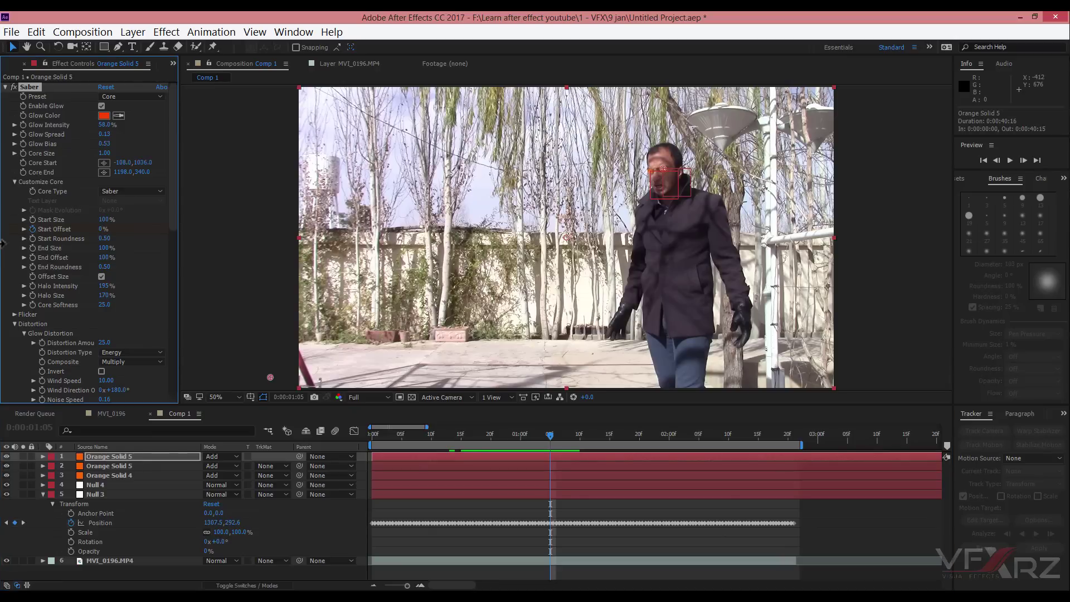
pyautogui.click(132, 465)
pyautogui.moveTo(108, 234); pyautogui.dragTo(1, 226)
# Step: Preview the growing beams from the first frame and inspect them partway, at 0:00:00:21
pyautogui.moveTo(550, 437); pyautogui.dragTo(305, 429)
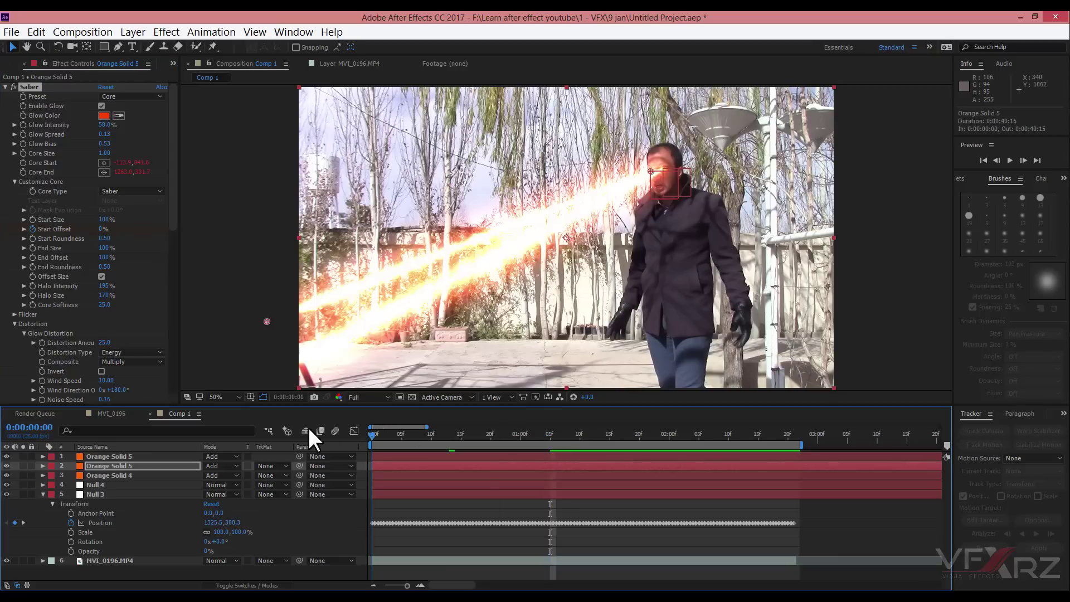
pyautogui.press('space')
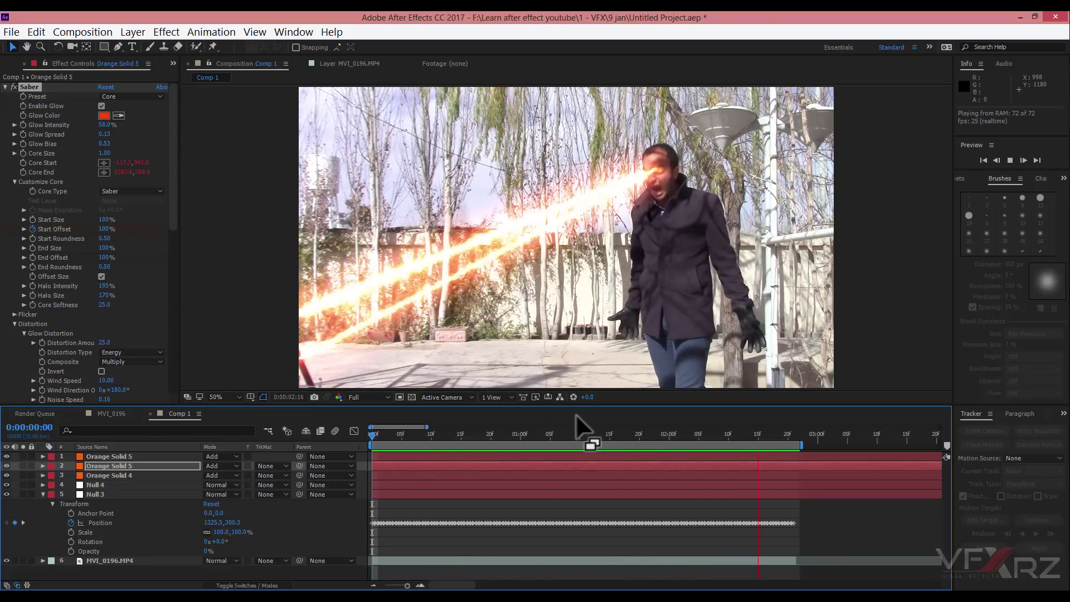
pyautogui.moveTo(518, 438); pyautogui.dragTo(494, 441)
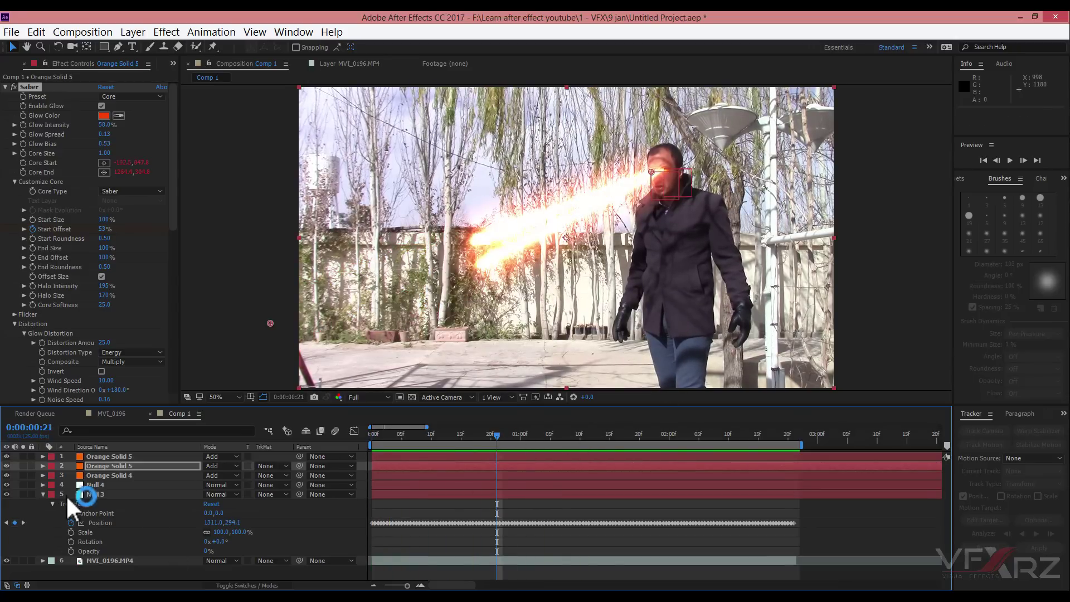
# Step: Collapse Null 3's properties and add a new adjustment layer above all the other layers
pyautogui.click(43, 494)
pyautogui.rightClick(109, 544)
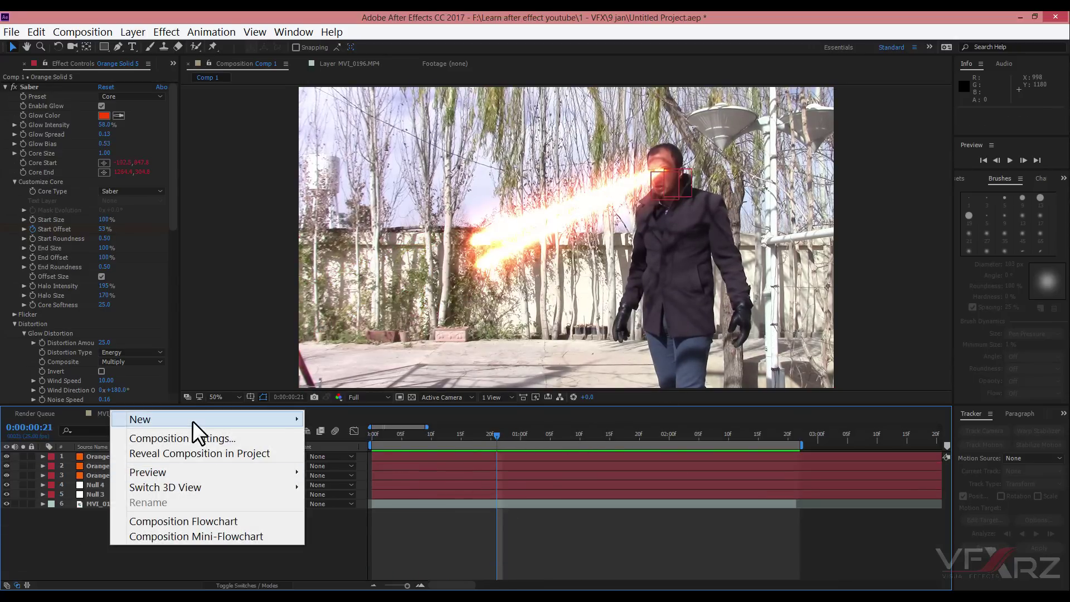
pyautogui.moveTo(192, 420)
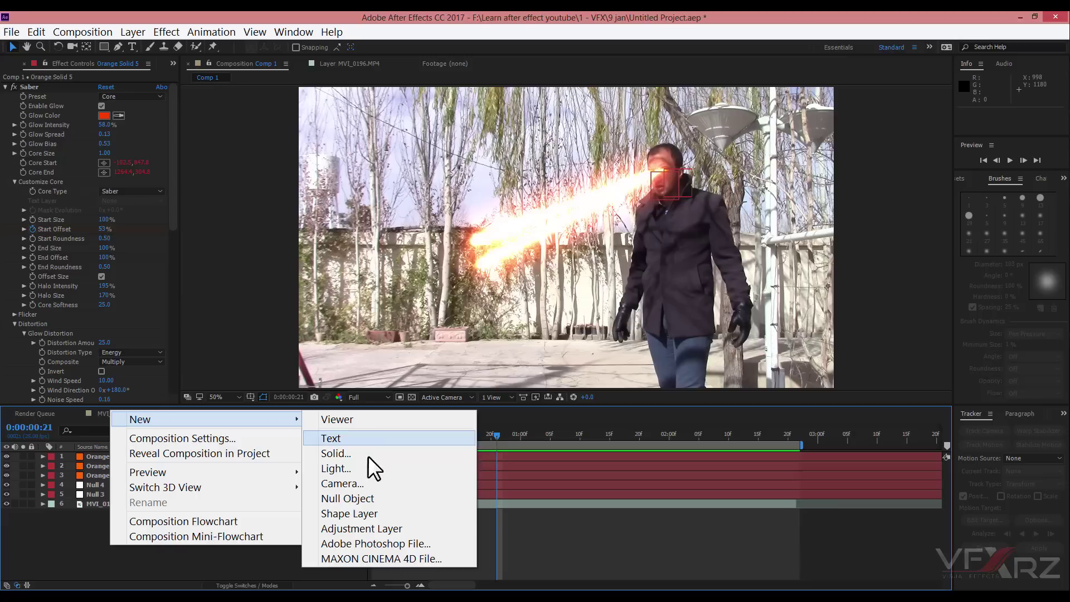
pyautogui.click(366, 529)
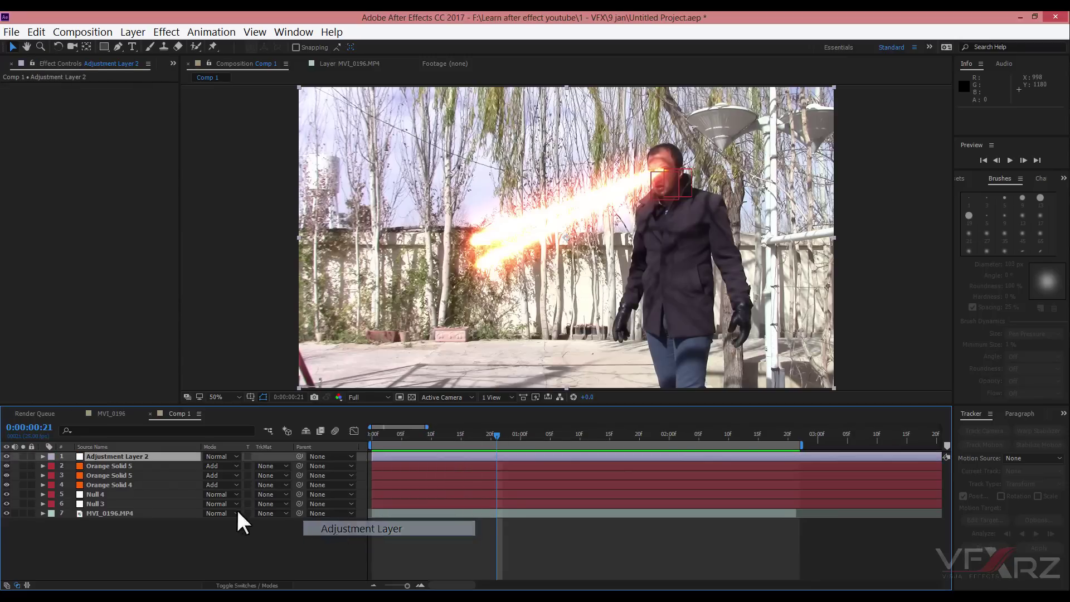
# Step: Apply the Levels effect to the adjustment layer with Input Black 36 and Gamma 0.94
pyautogui.click(165, 33)
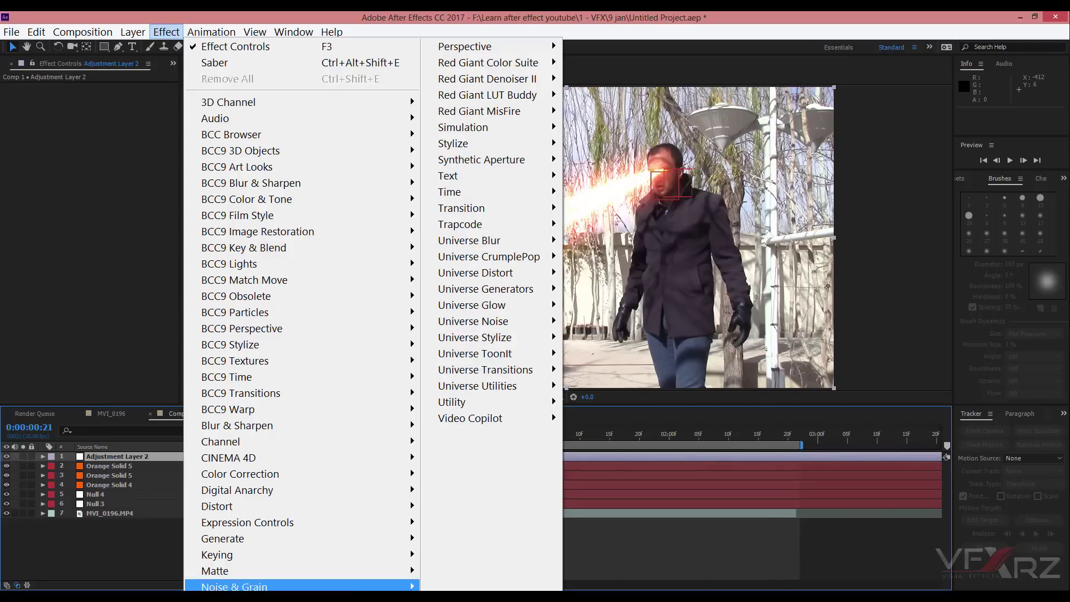
pyautogui.moveTo(354, 475)
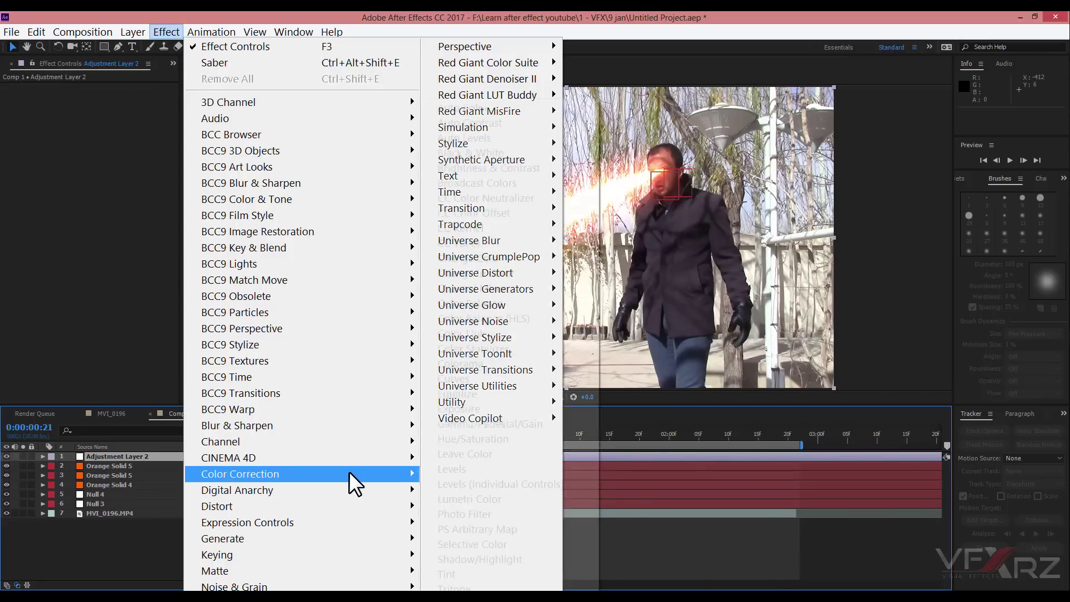
pyautogui.click(547, 469)
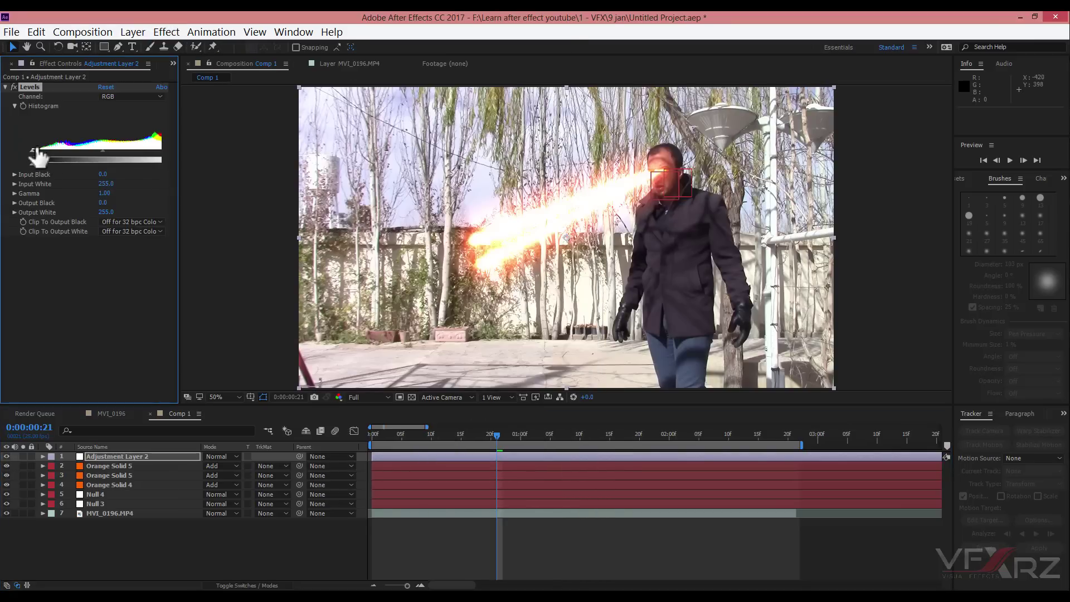
pyautogui.moveTo(31, 149); pyautogui.dragTo(114, 153)
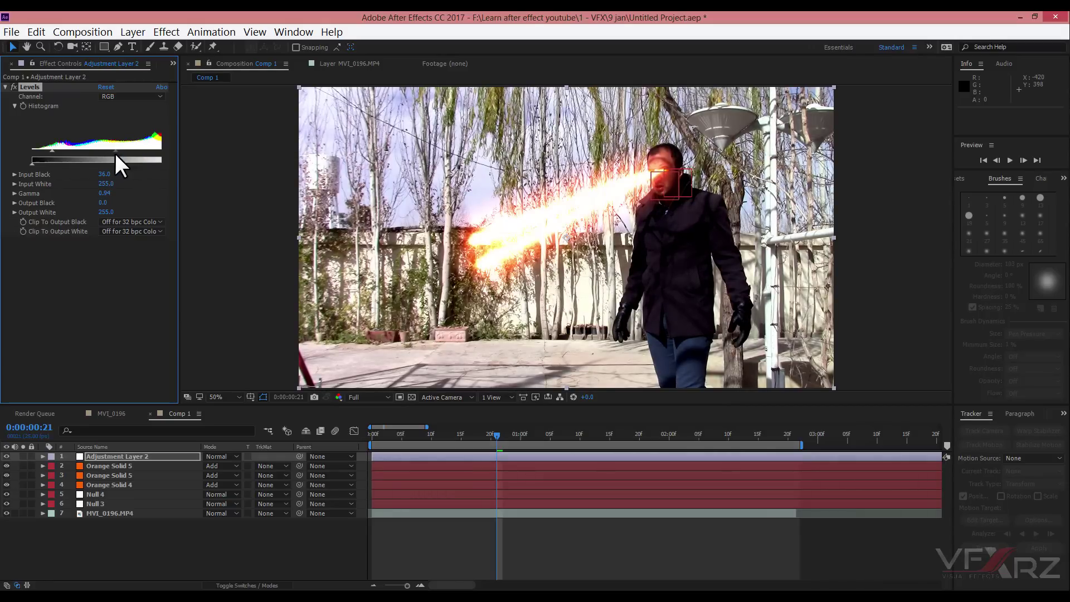
# Step: Apply HDR Compander to the adjustment layer in Expand Range mode, with Gain 1.01 and Gamma 1.27
pyautogui.click(159, 34)
pyautogui.moveTo(486, 399)
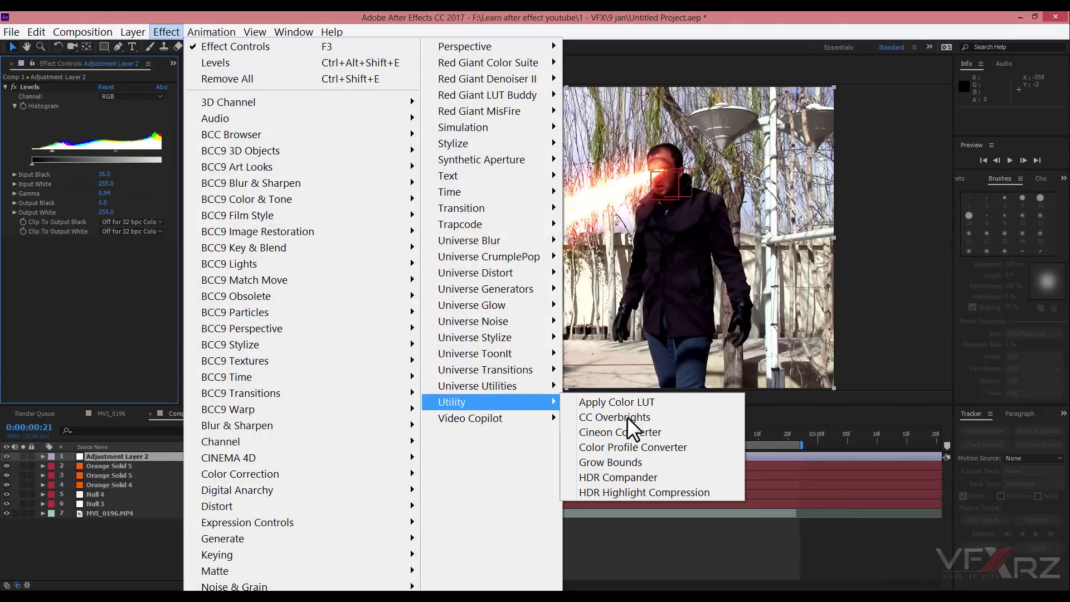
pyautogui.click(636, 479)
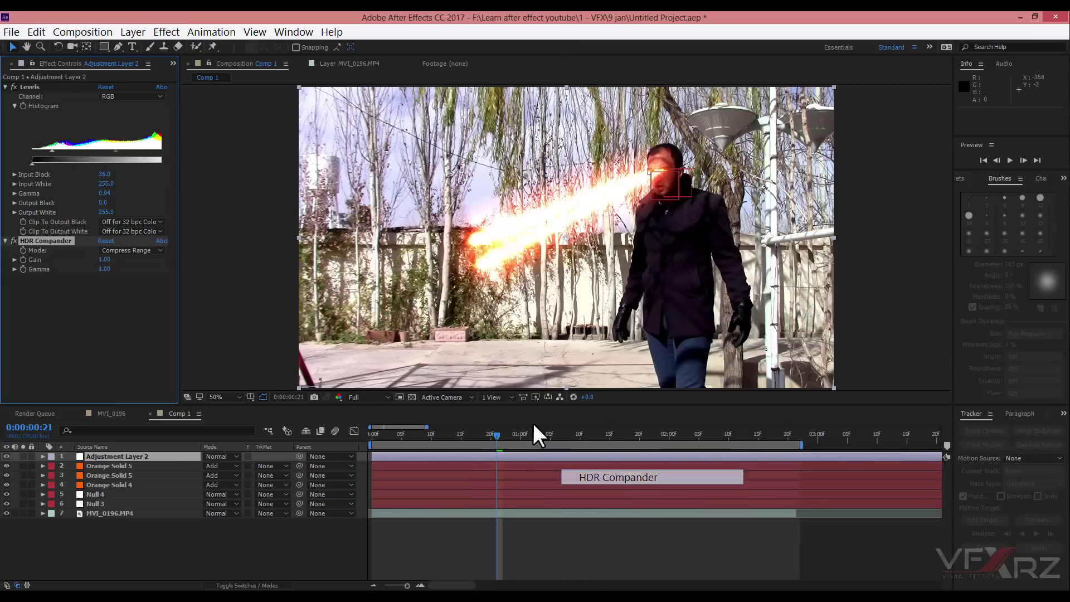
pyautogui.click(115, 250)
pyautogui.click(118, 278)
pyautogui.moveTo(108, 260)
pyautogui.mouseDown()
pyautogui.moveTo(137, 277)
pyautogui.moveTo(93, 255)
pyautogui.moveTo(106, 254)
pyautogui.mouseUp()
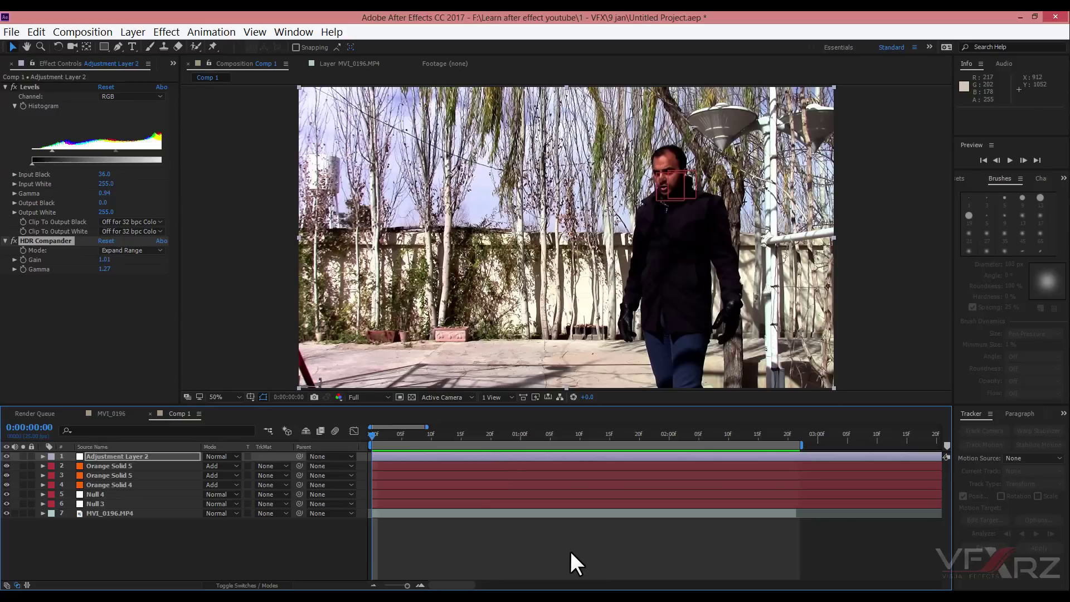
# Step: Preview the graded composition from the first frame and check the emerging beams at 0:00:00:14
pyautogui.press('space')
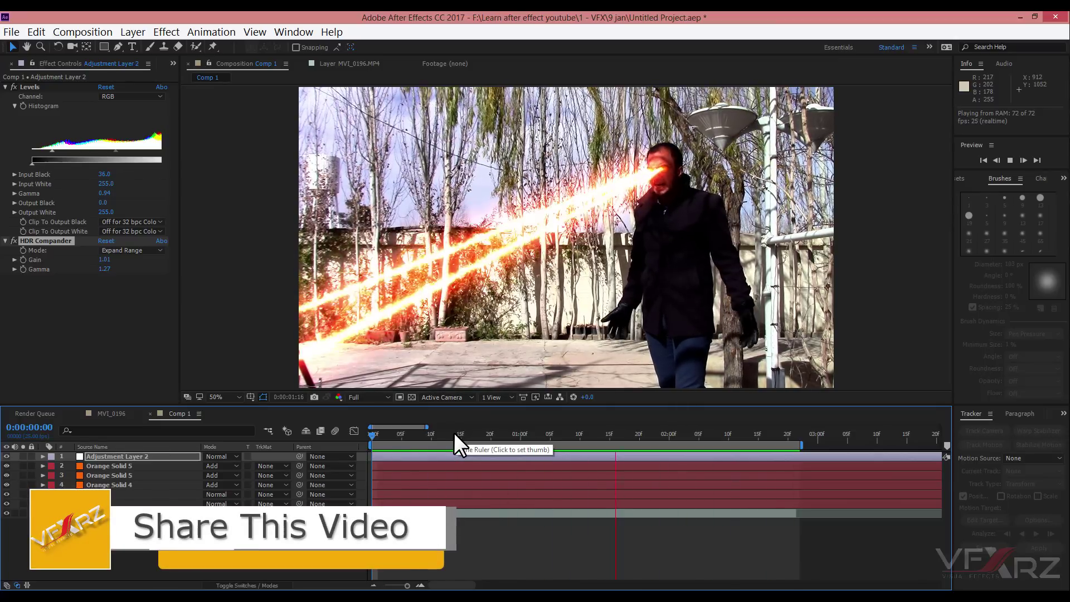
pyautogui.click(454, 432)
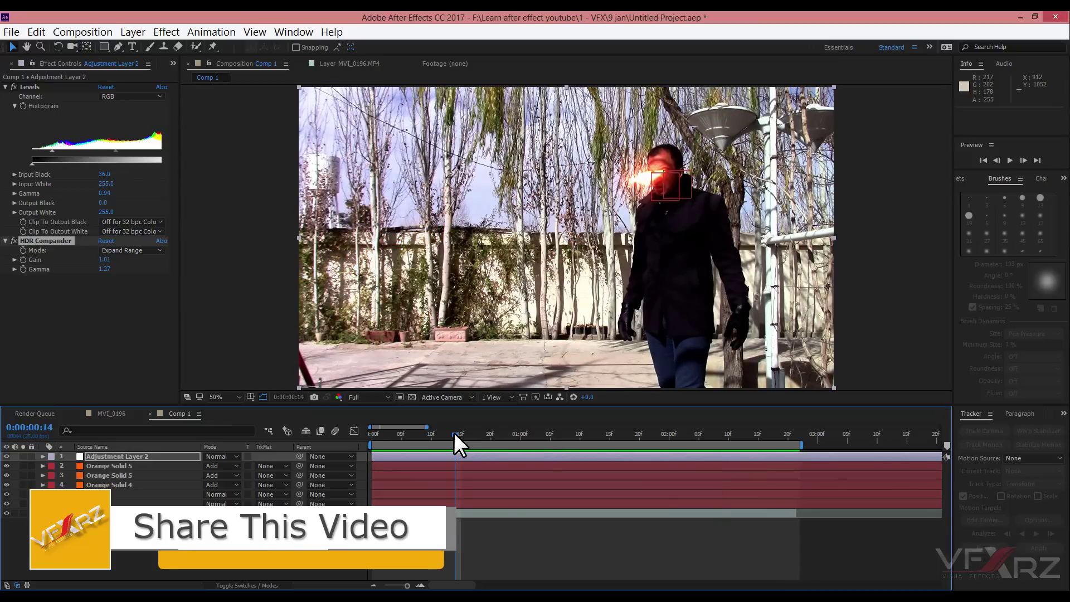